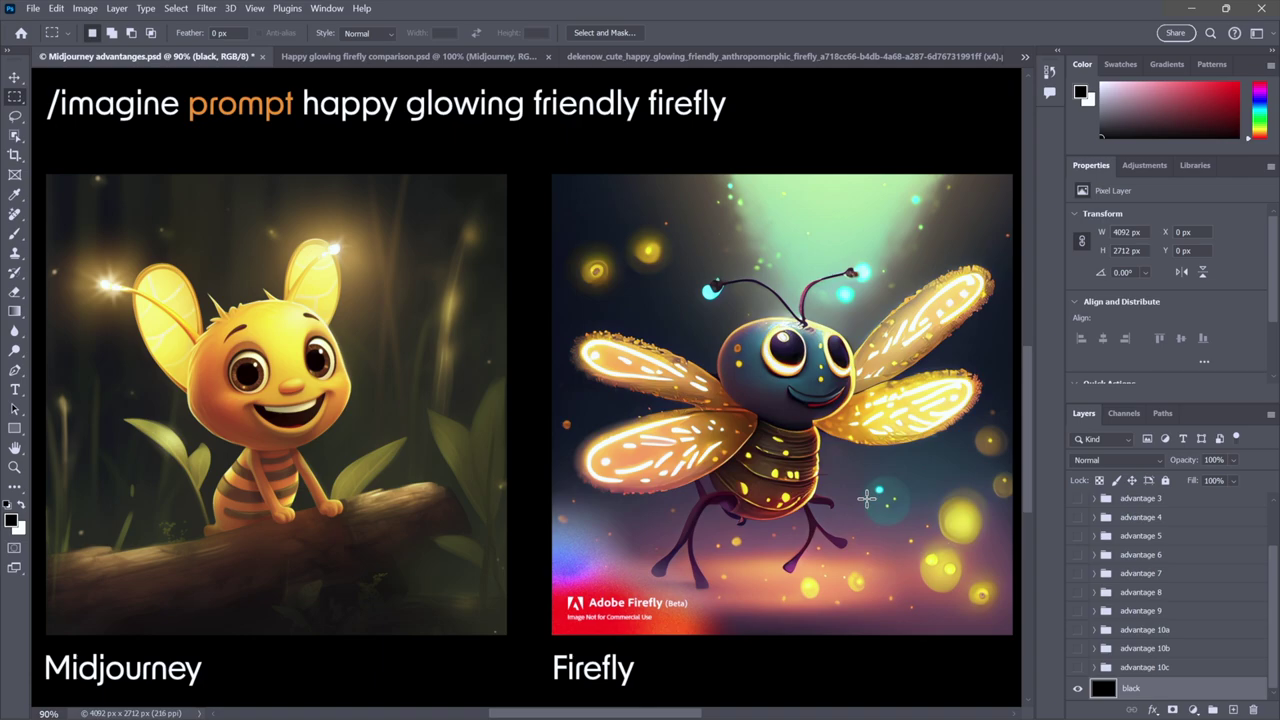
- Bring up Happy glowing firefly comparison.psd showing the 2912 × 1664 Midjourney 2× upscale
{"action": "key", "text": "ctrl+Tab"}
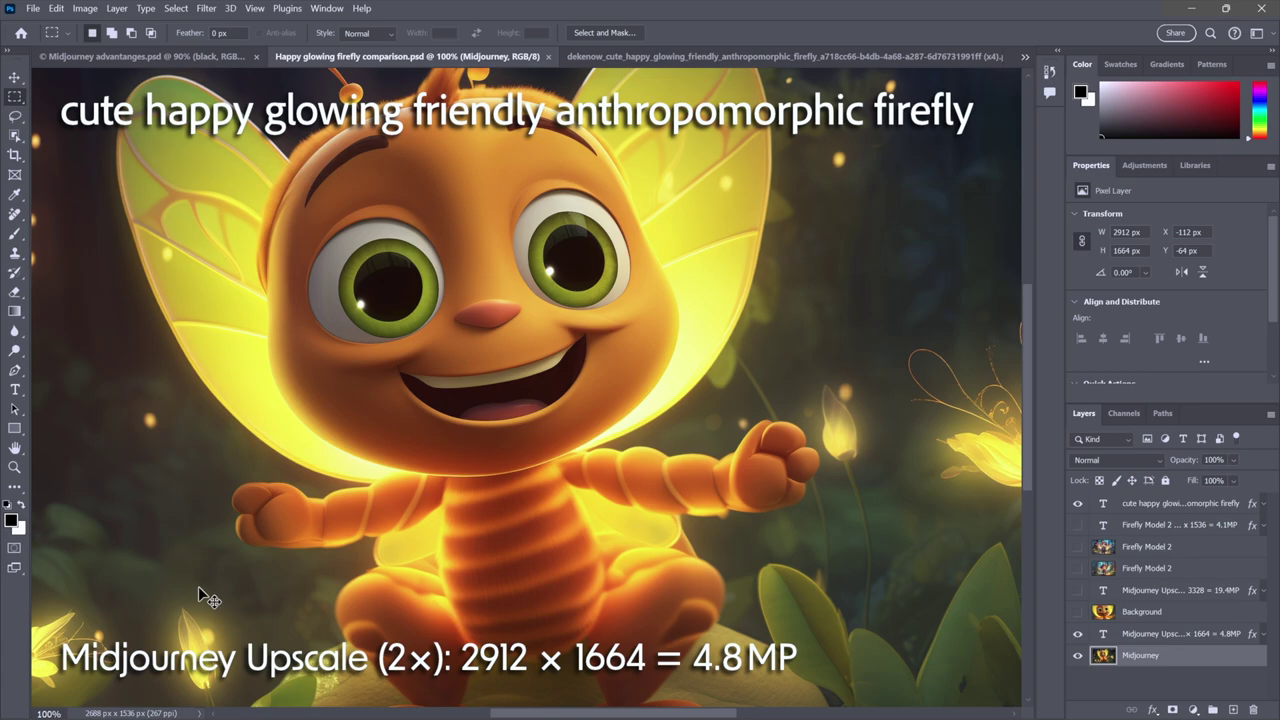
{"action": "key", "text": "ctrl+shift+Tab"}
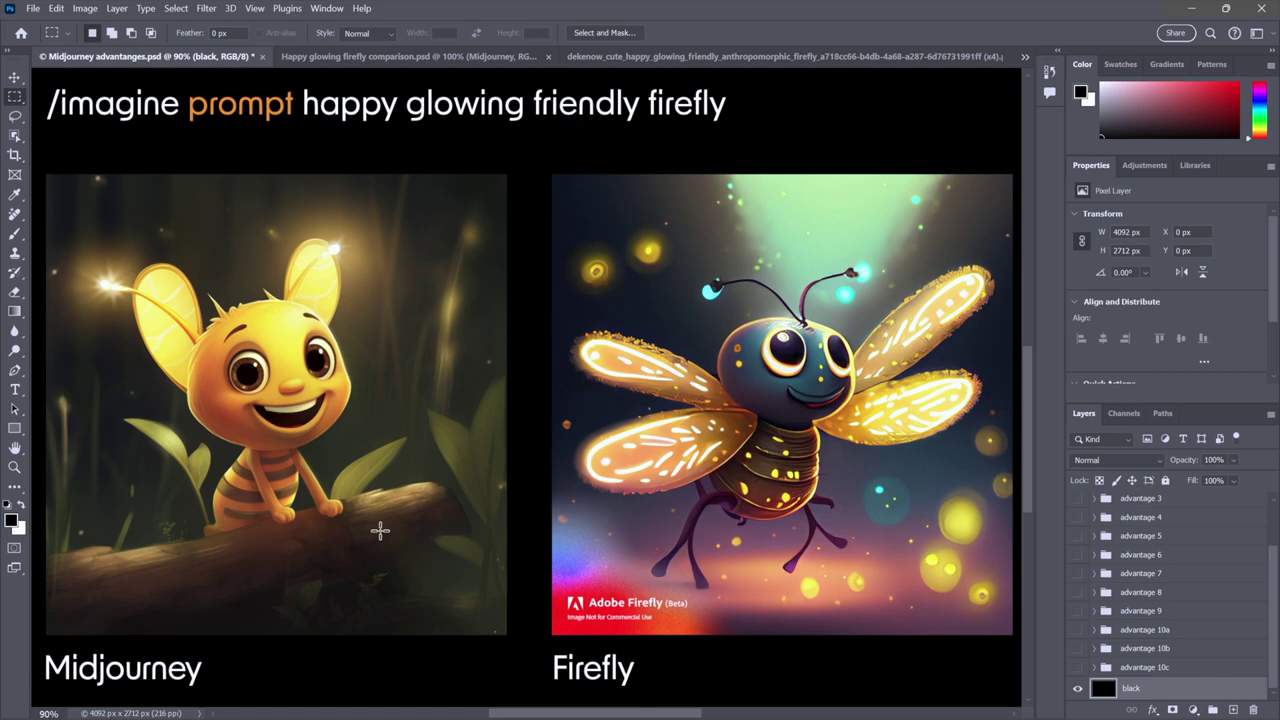
- Return to the firefly comparison document with the 4.8 MP Midjourney upscale
{"action": "key", "text": "ctrl+Tab"}
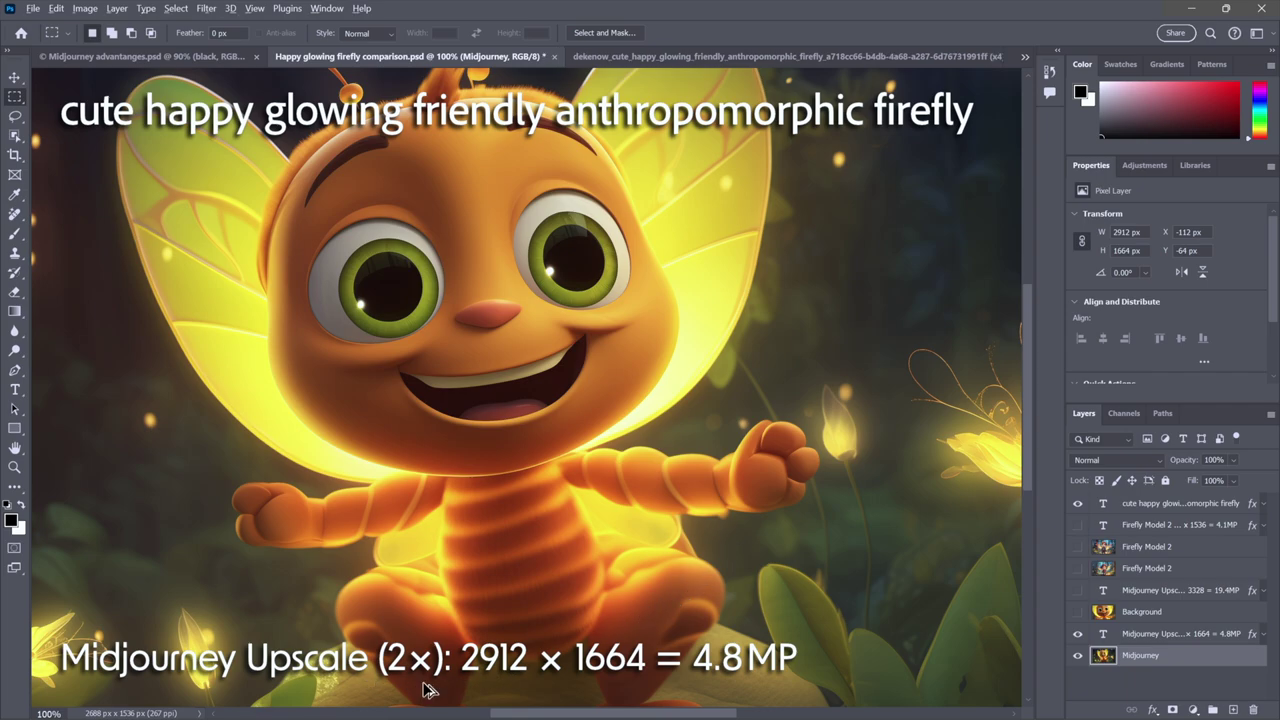
- Toggle between the Midjourney upscale and the 2688 × 1536 Firefly Model 2 image, ending on Firefly
{"action": "key", "text": "F2"}
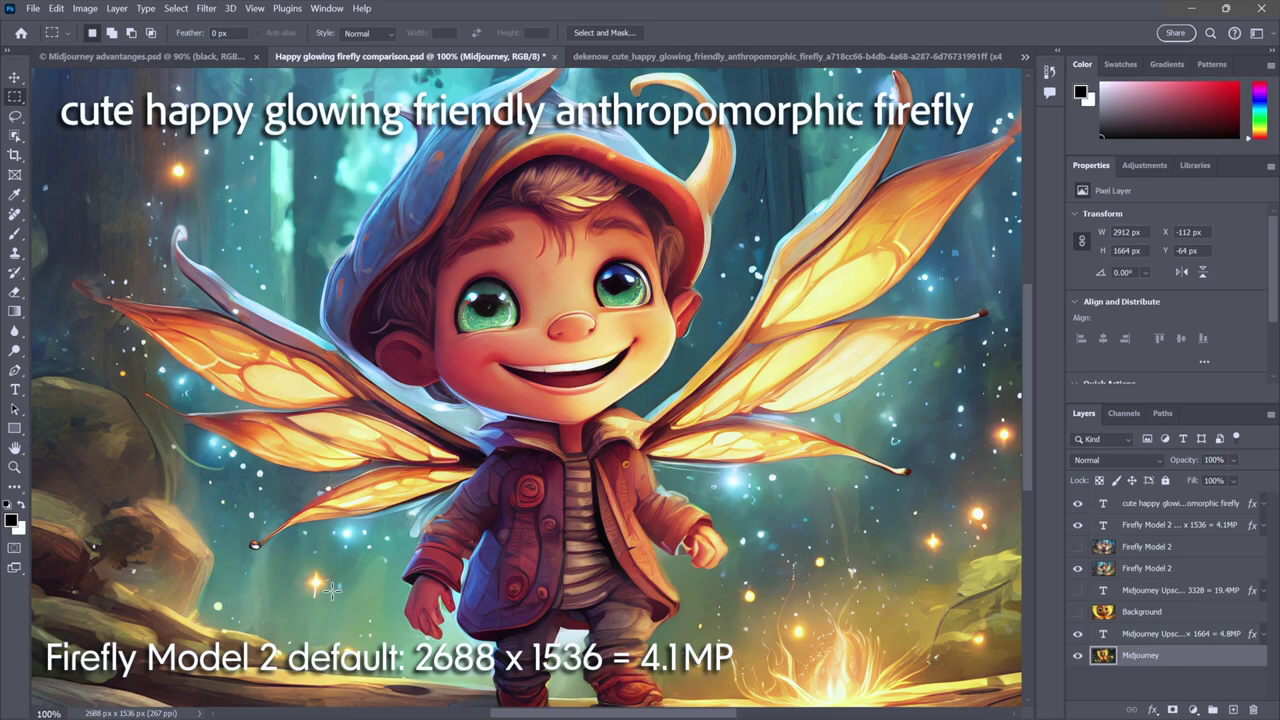
{"action": "key", "text": "F2"}
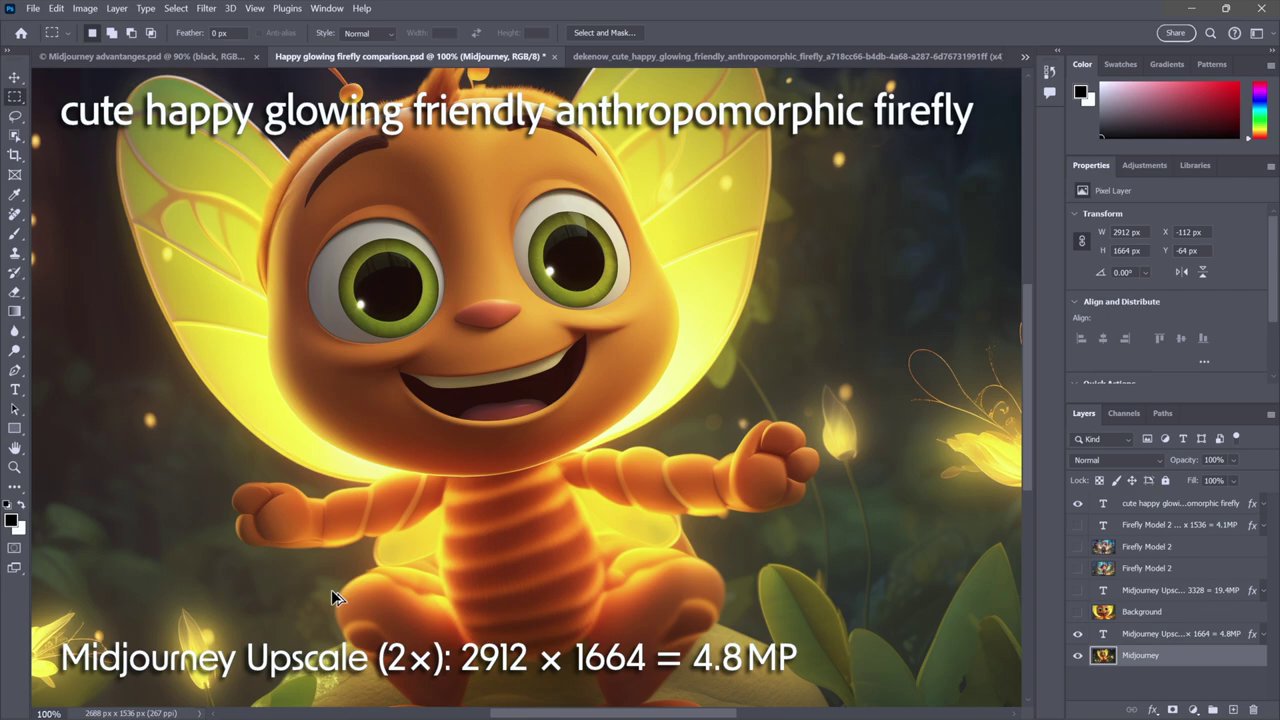
{"action": "key", "text": "F1"}
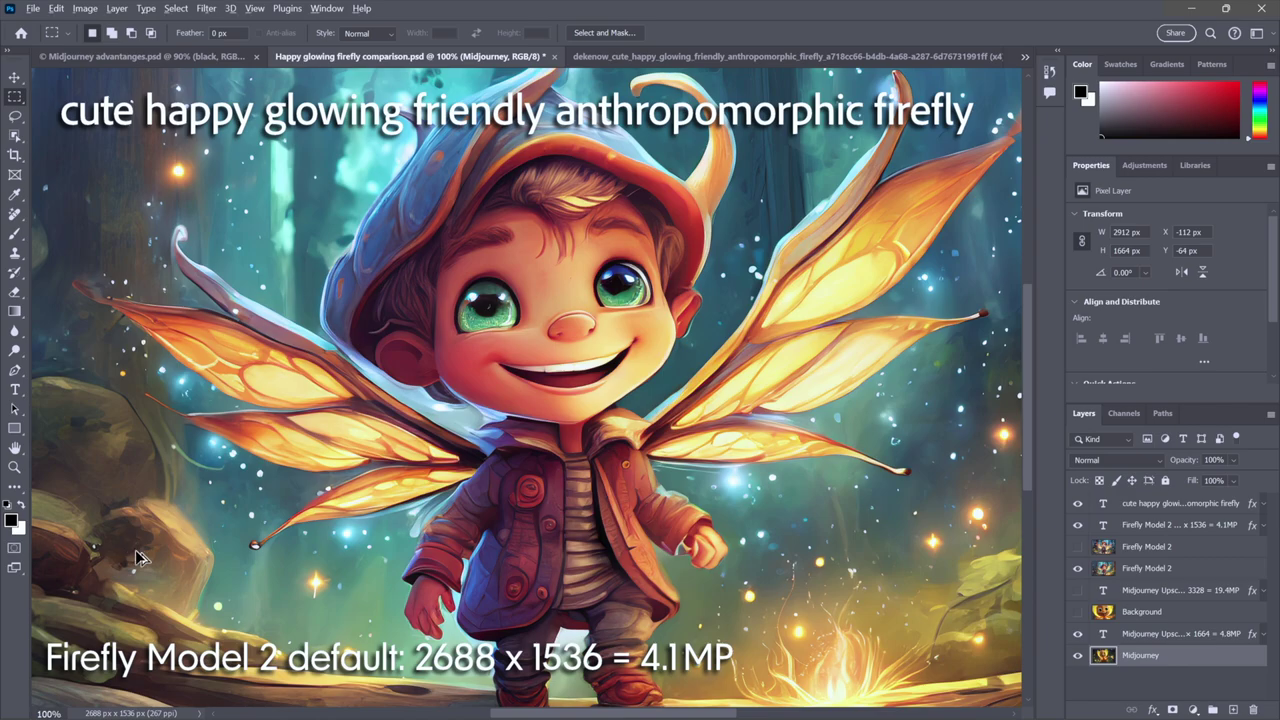
{"action": "key", "text": "F1"}
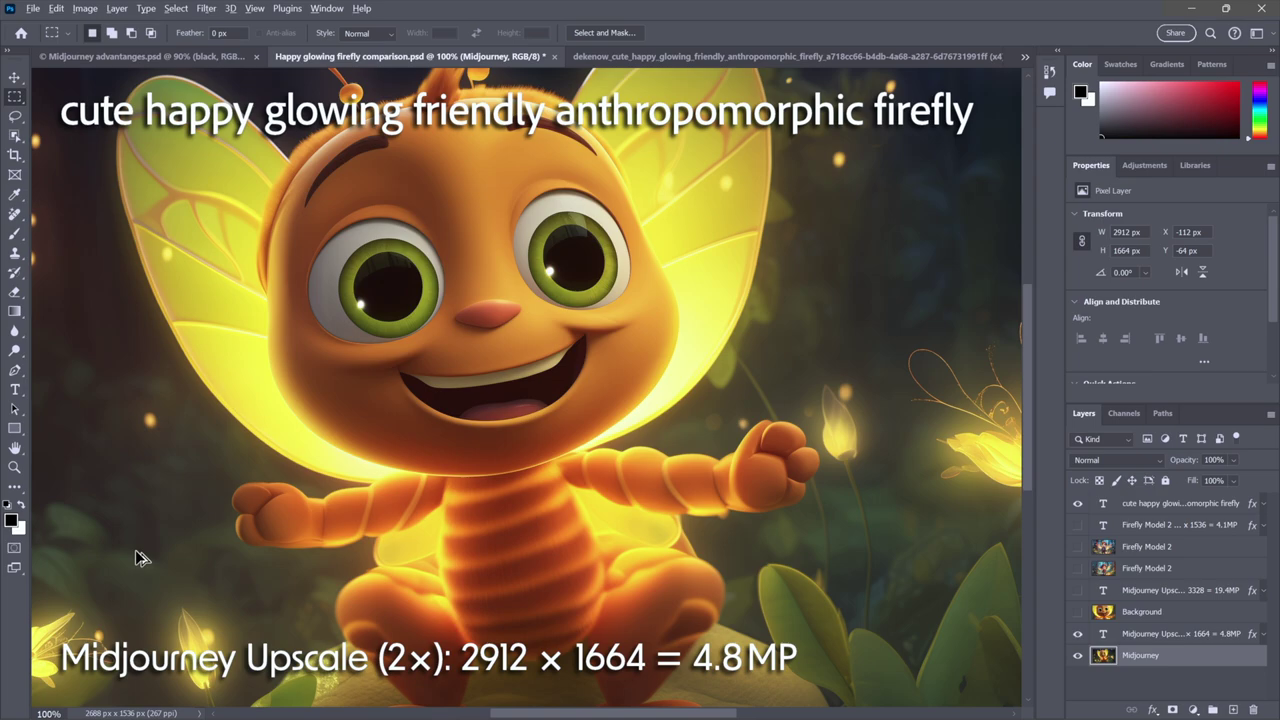
{"action": "key", "text": "F2"}
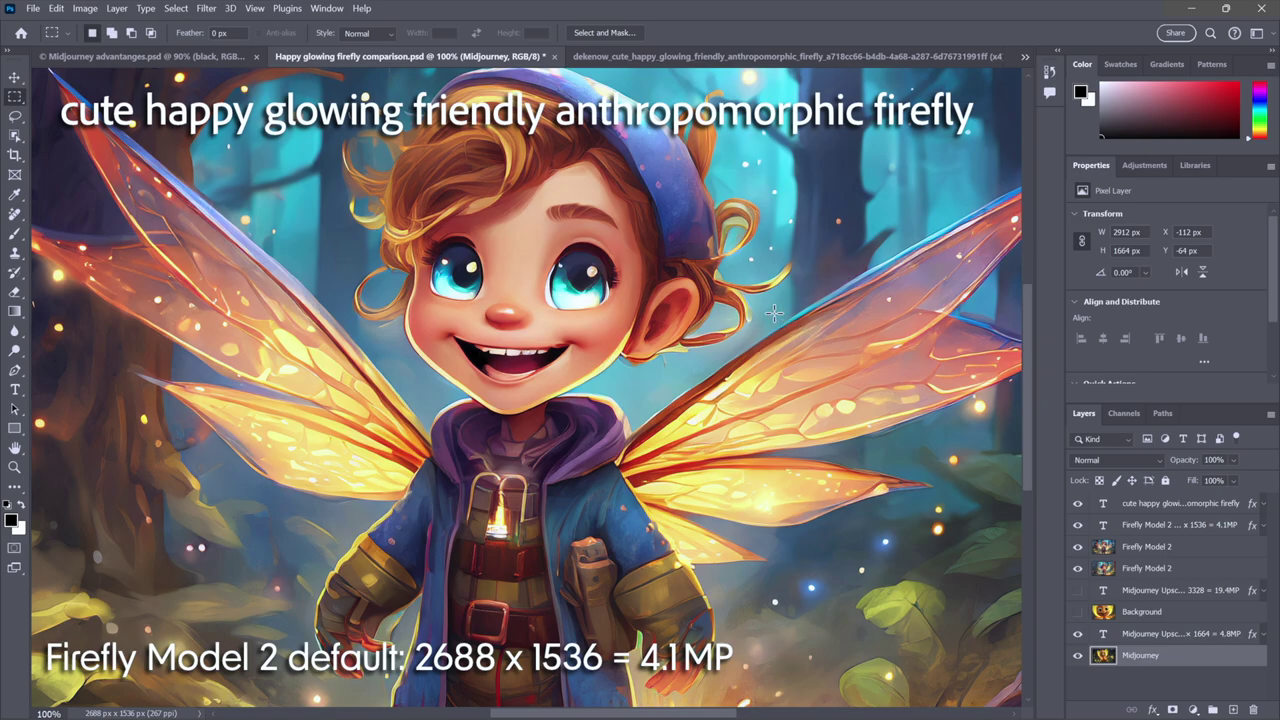
- Go back to Midjourney advantages.psd with its Midjourney versus Firefly slide
{"action": "key", "text": "ctrl+shift+Tab"}
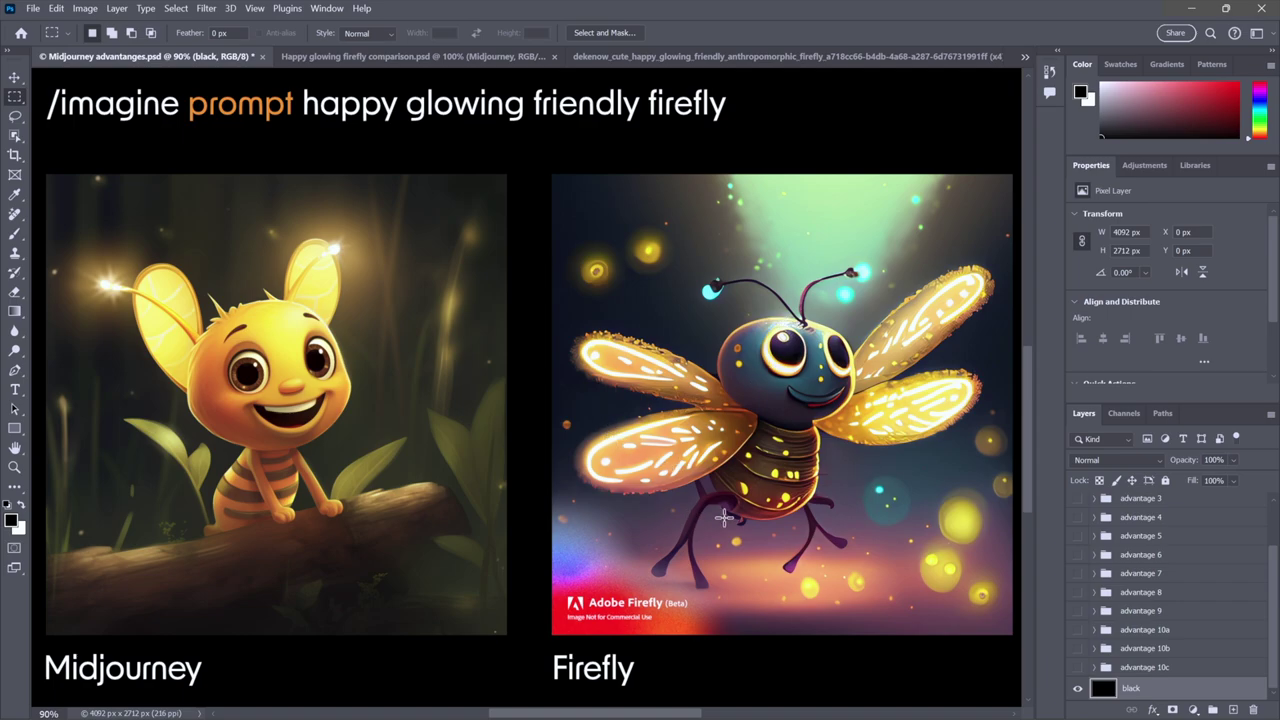
- In the comparison document, show the 4× Midjourney upscale captioned 5824 x 3328 = 19.4 MP
{"action": "key", "text": "ctrl+Tab"}
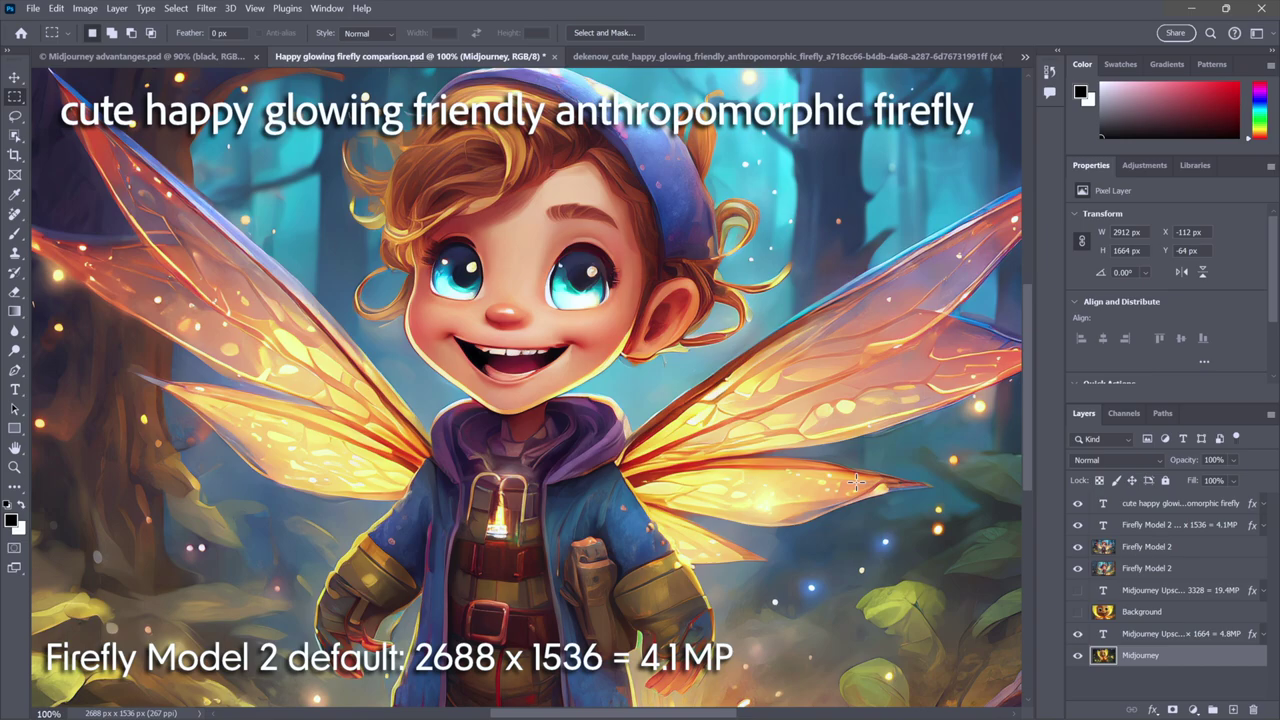
{"action": "key", "text": "F2"}
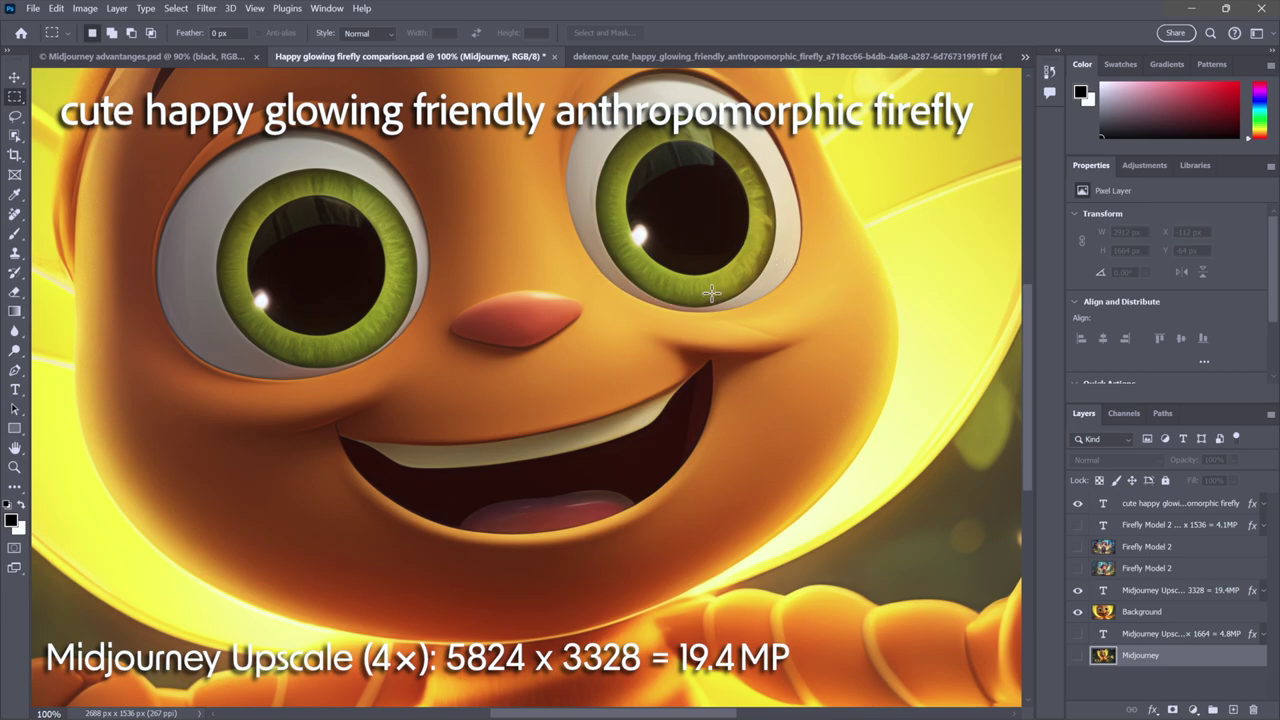
- Switch to the standalone 5824 × 3328 px upscaled firefly PNG
{"action": "key", "text": "ctrl+Tab"}
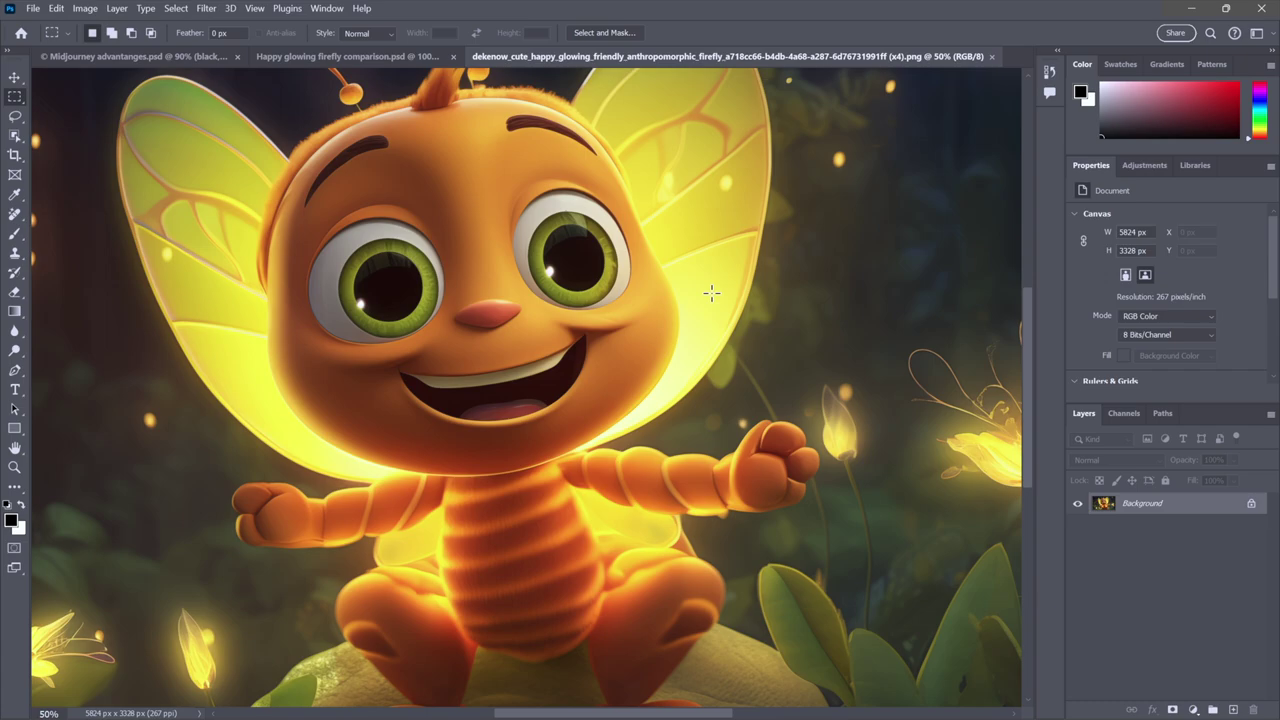
- Open Image Size and inspect the firefly's eye in the detail preview
{"action": "key", "text": "ctrl+alt+i"}
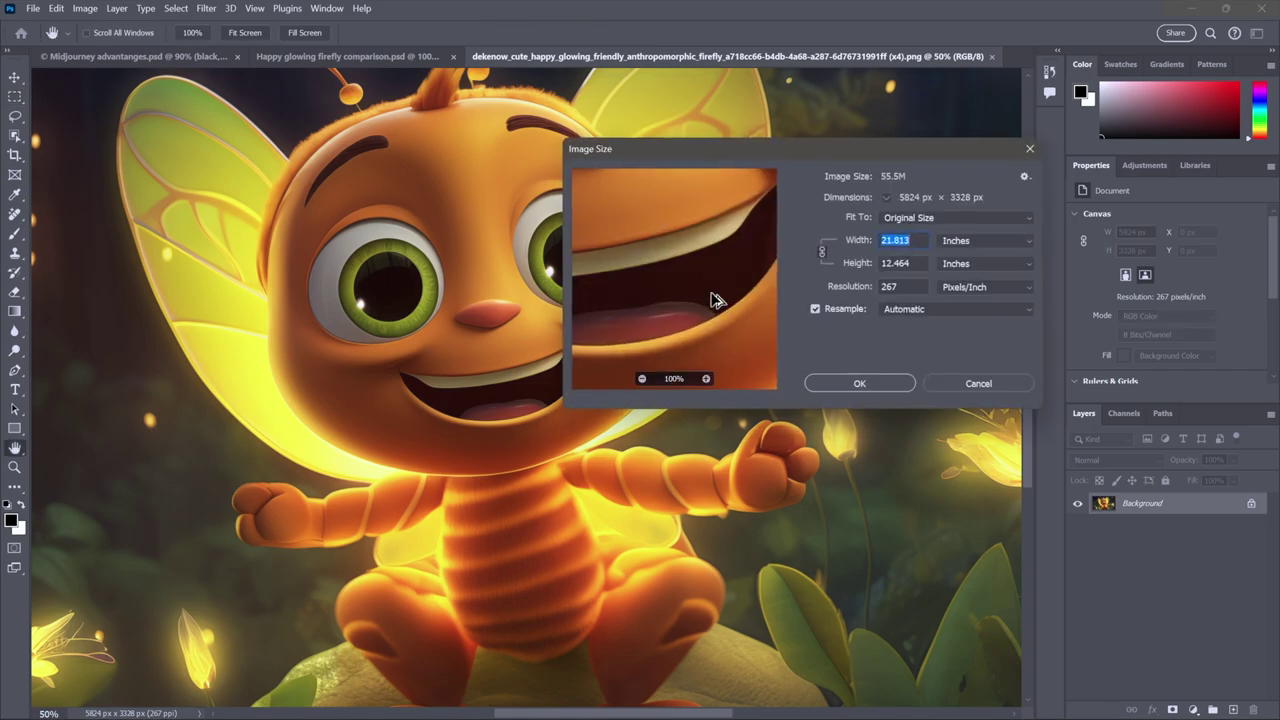
{"action": "left_click", "coordinate": [405, 300]}
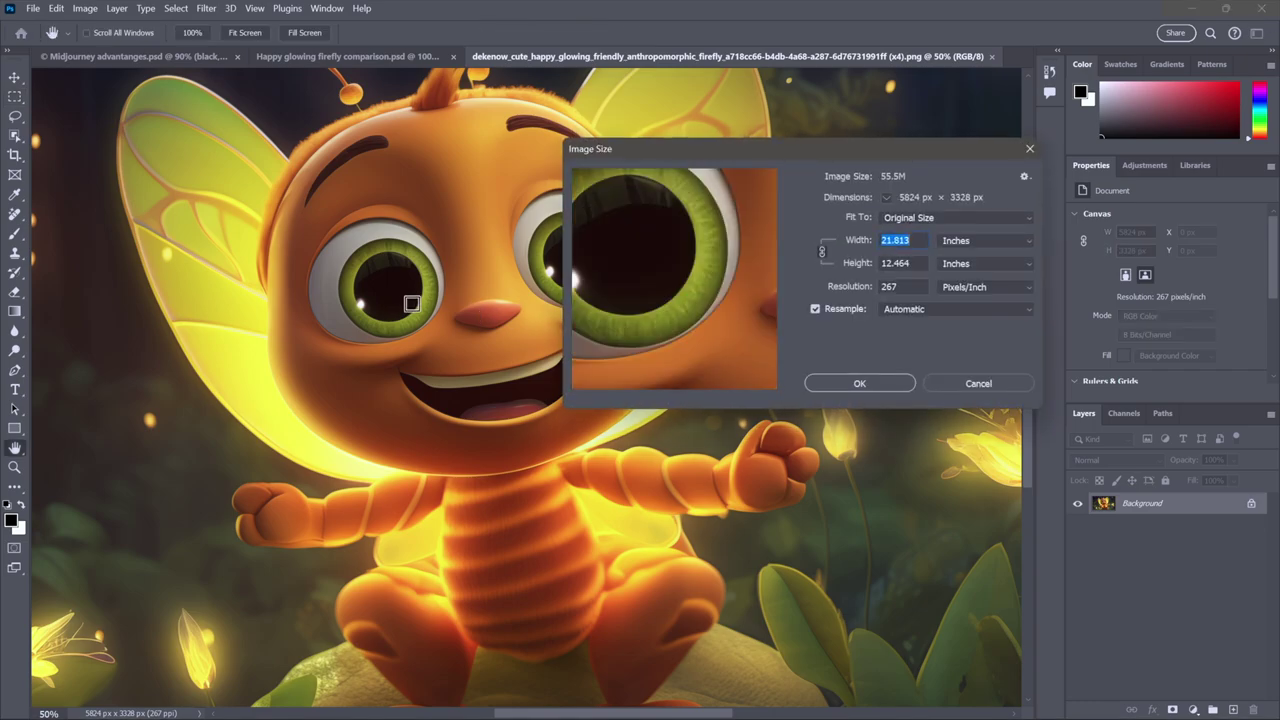
{"action": "left_click_drag", "start_coordinate": [633, 289], "coordinate": [674, 309]}
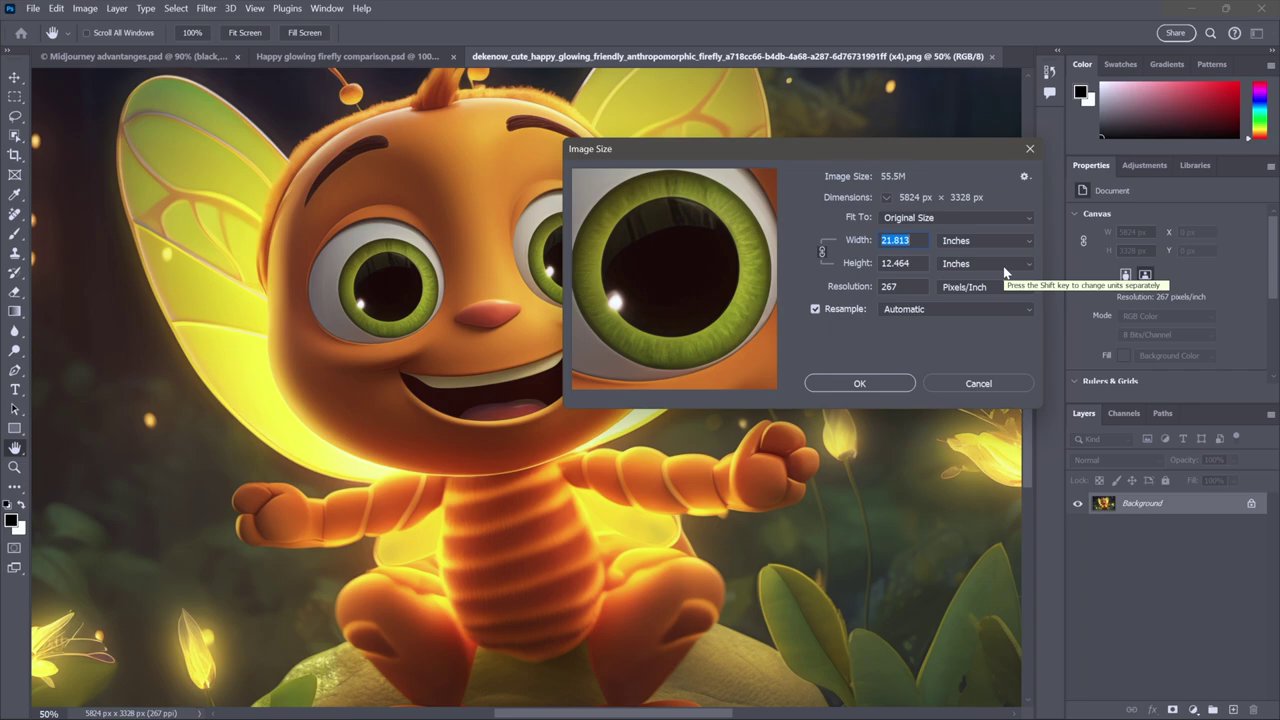
- View the height in millimetres, cancel without resizing, and return to the comparison document
{"action": "left_click", "coordinate": [1004, 267]}
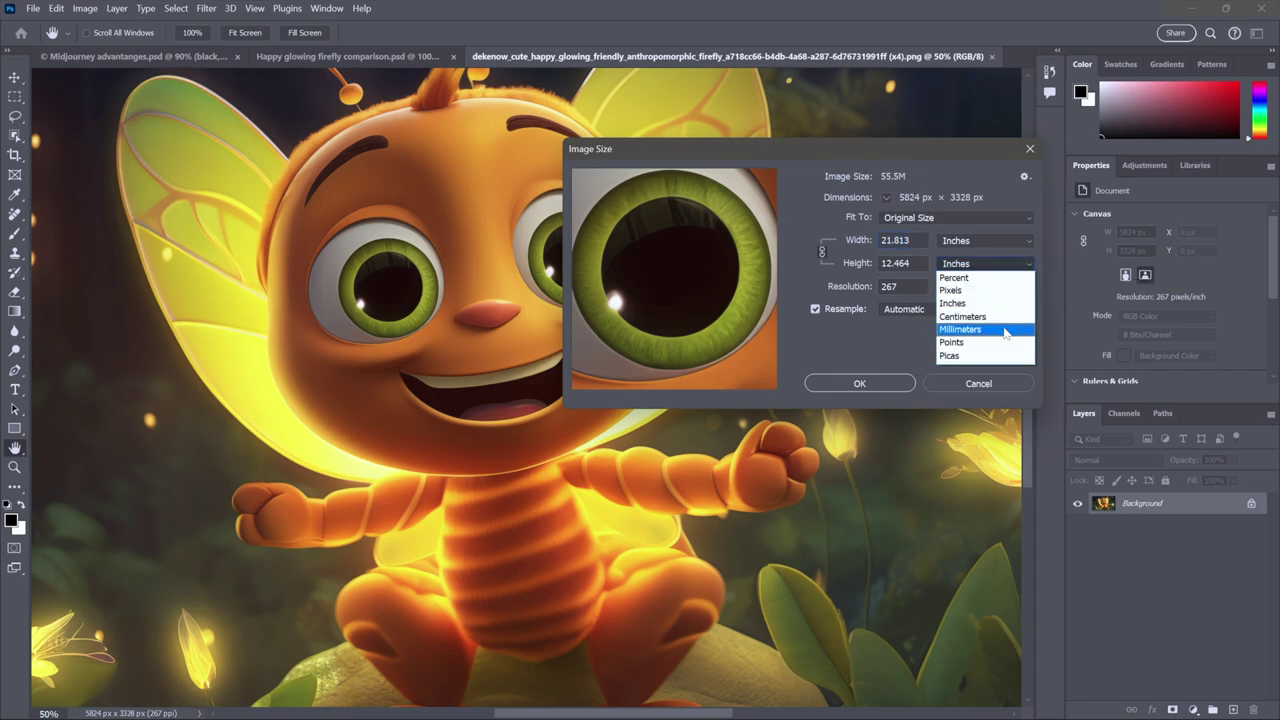
{"action": "left_click", "coordinate": [1005, 330]}
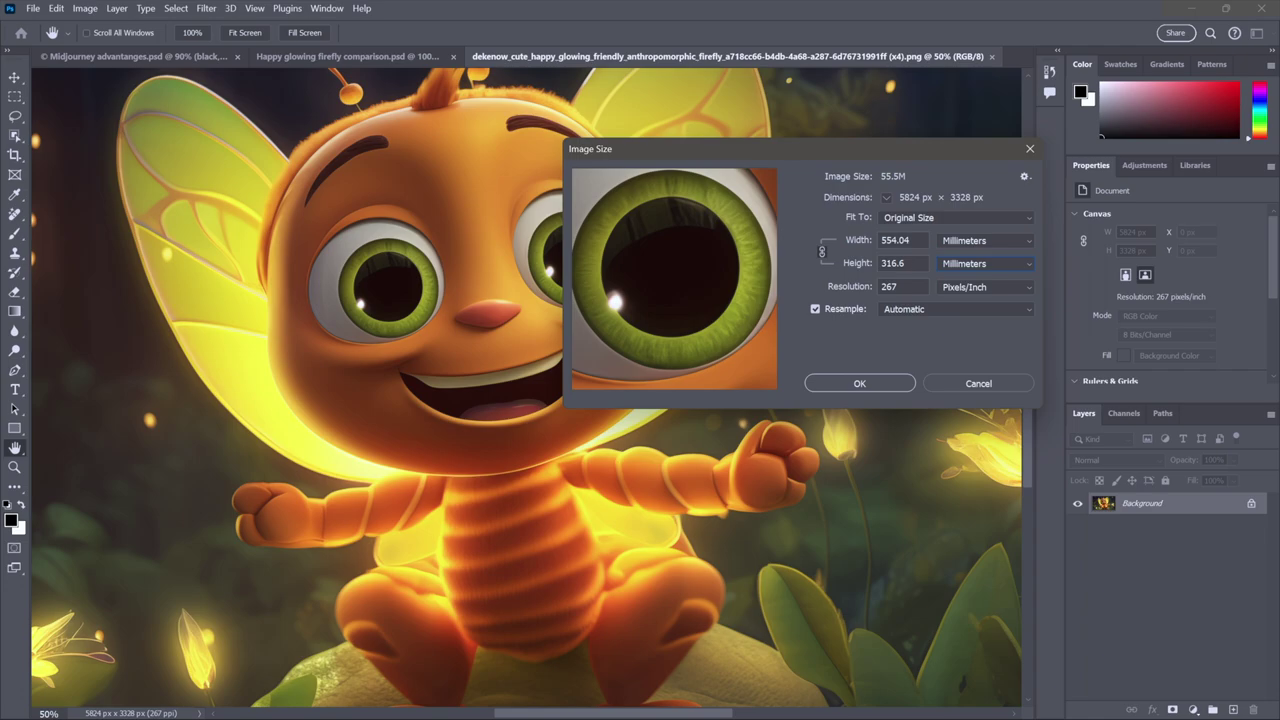
{"action": "left_click", "coordinate": [941, 385]}
{"action": "key", "text": "m"}
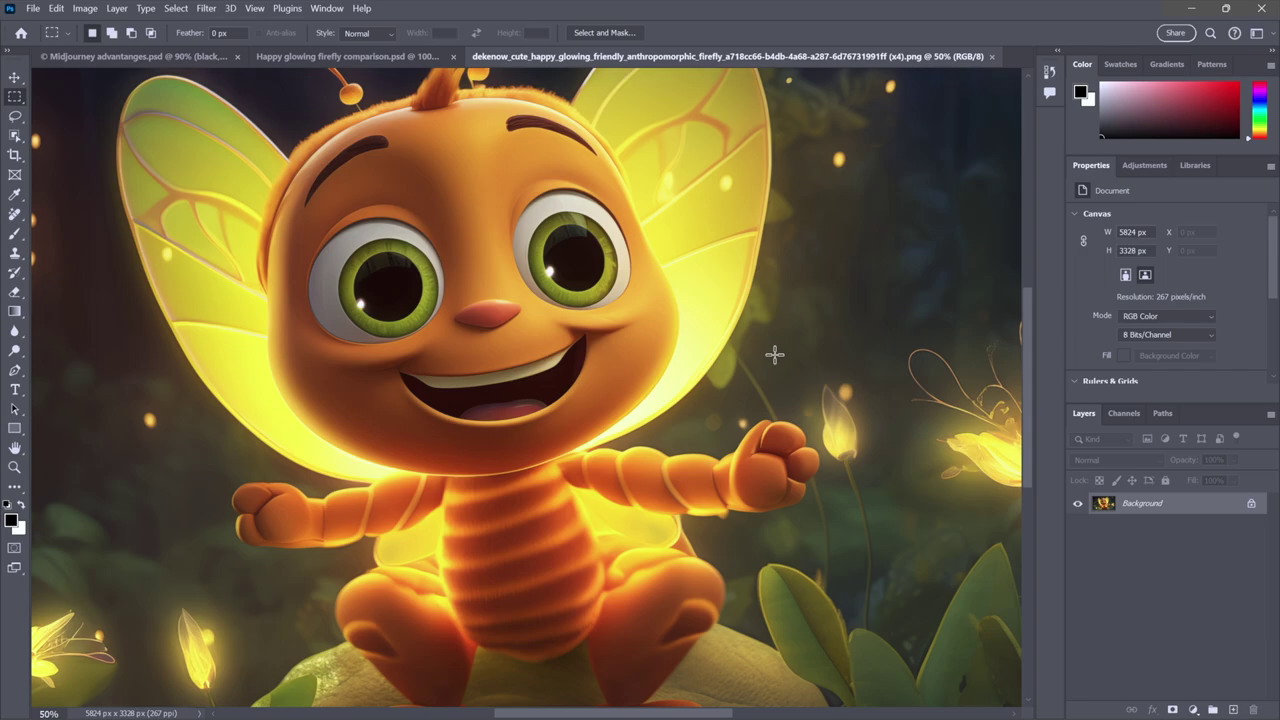
{"action": "key", "text": "ctrl+shift+Tab"}
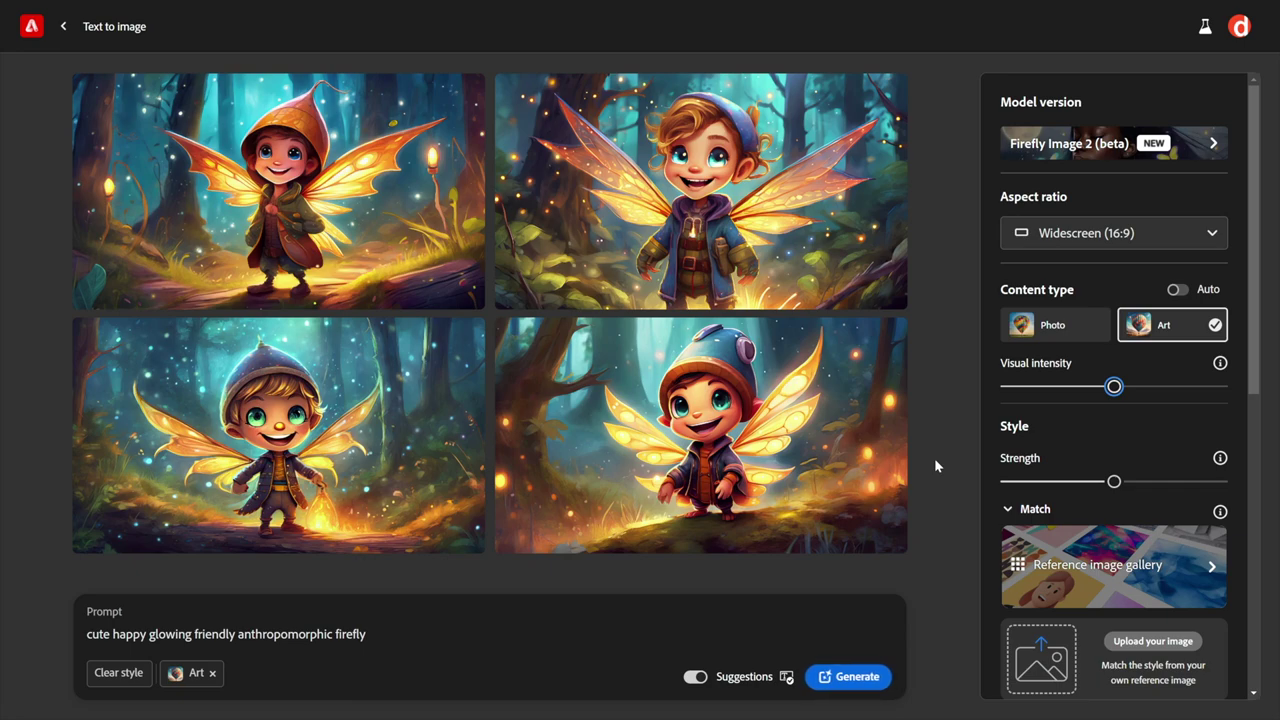
- Leave and re-enter full screen so the four Art firefly results fill the screen
{"action": "key", "text": "F11"}
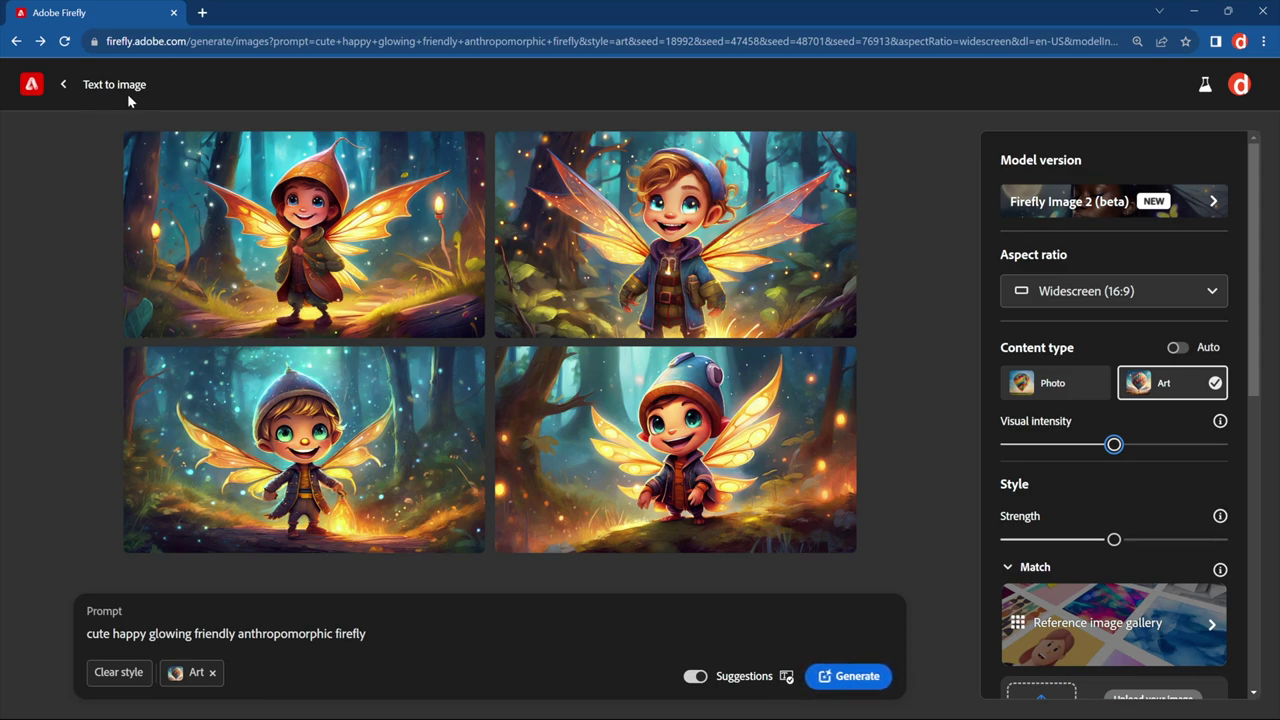
{"action": "key", "text": "F11"}
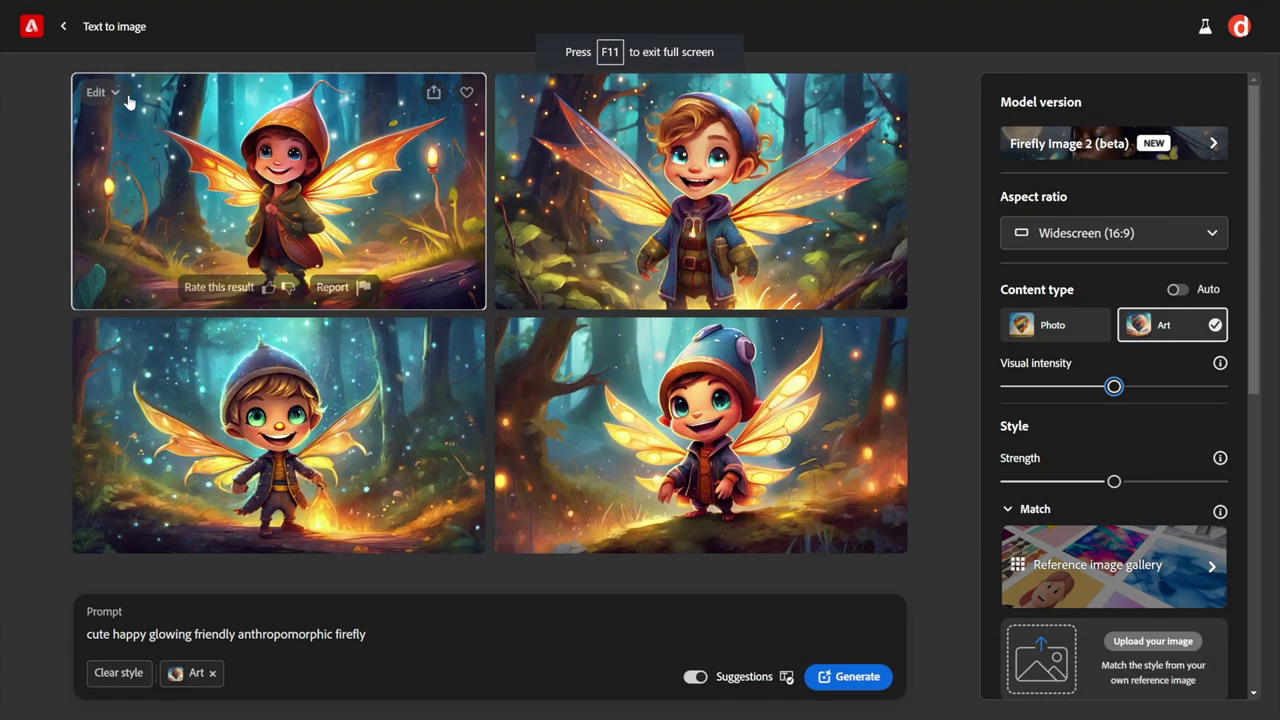
- Look at Firefly Image 1 in the model versions, then cancel, keeping Firefly Image 2 (beta)
{"action": "left_click", "coordinate": [1065, 148]}
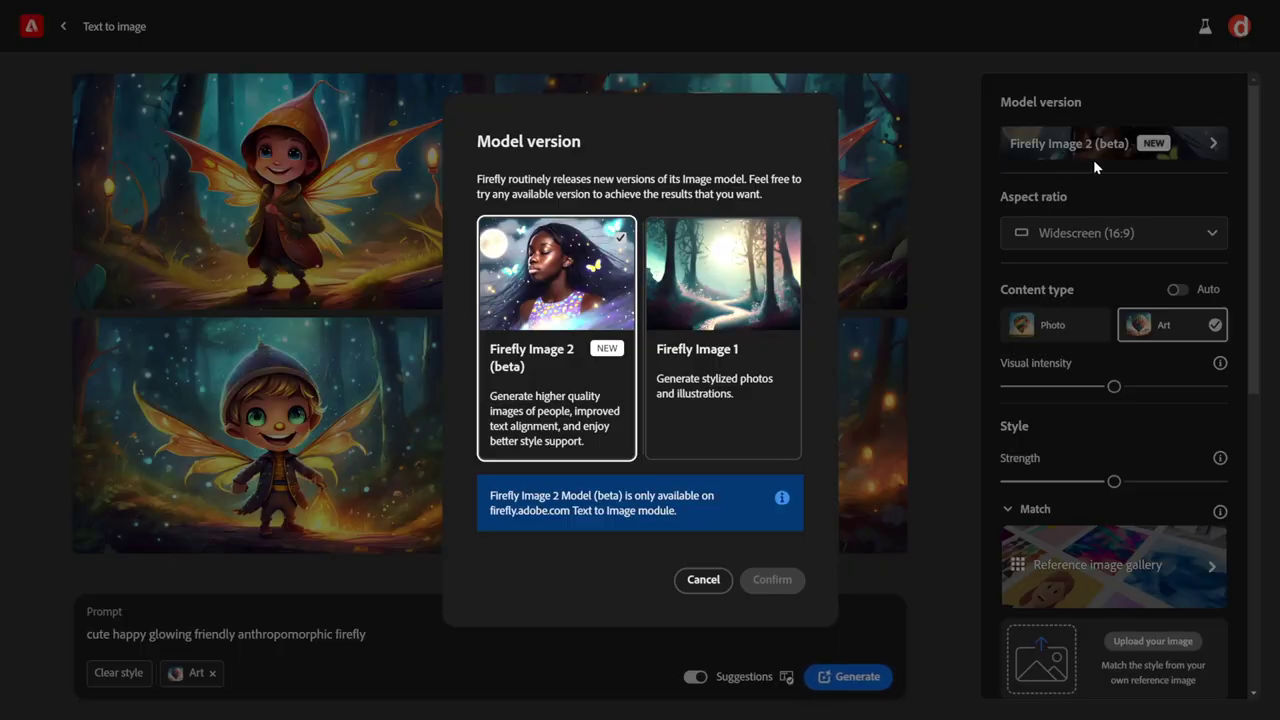
{"action": "left_click", "coordinate": [687, 302]}
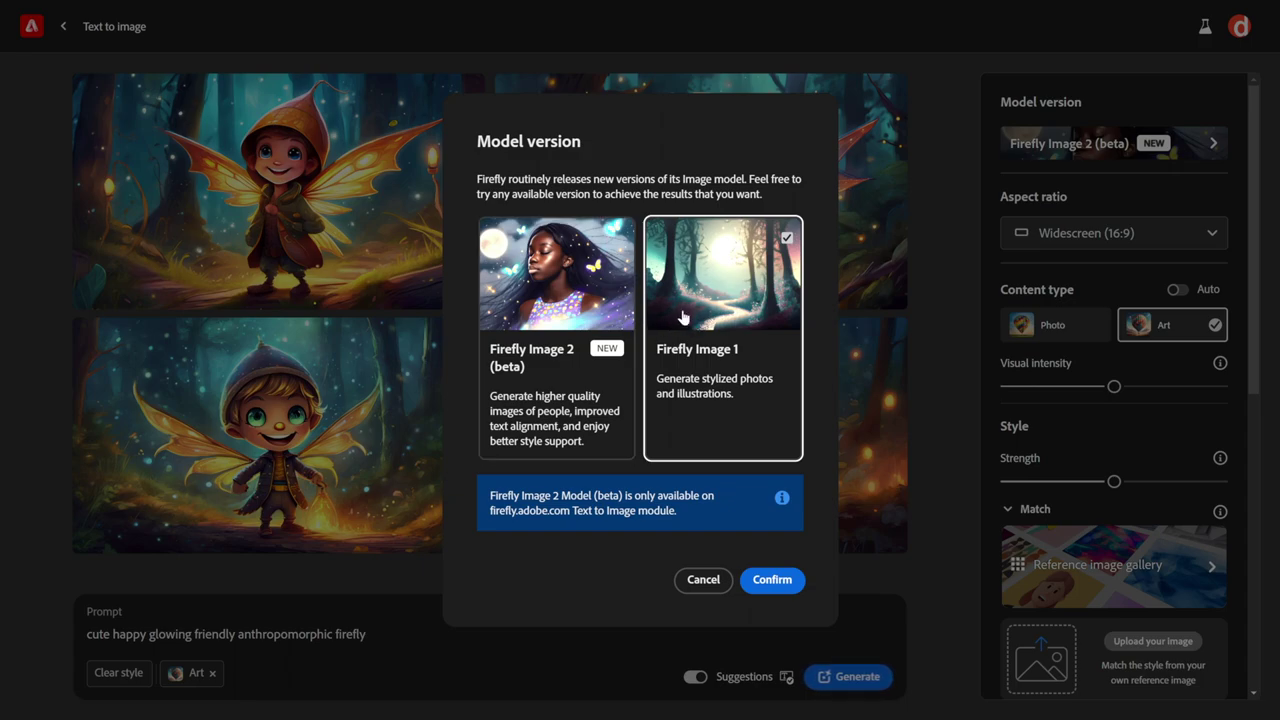
{"action": "left_click", "coordinate": [537, 308]}
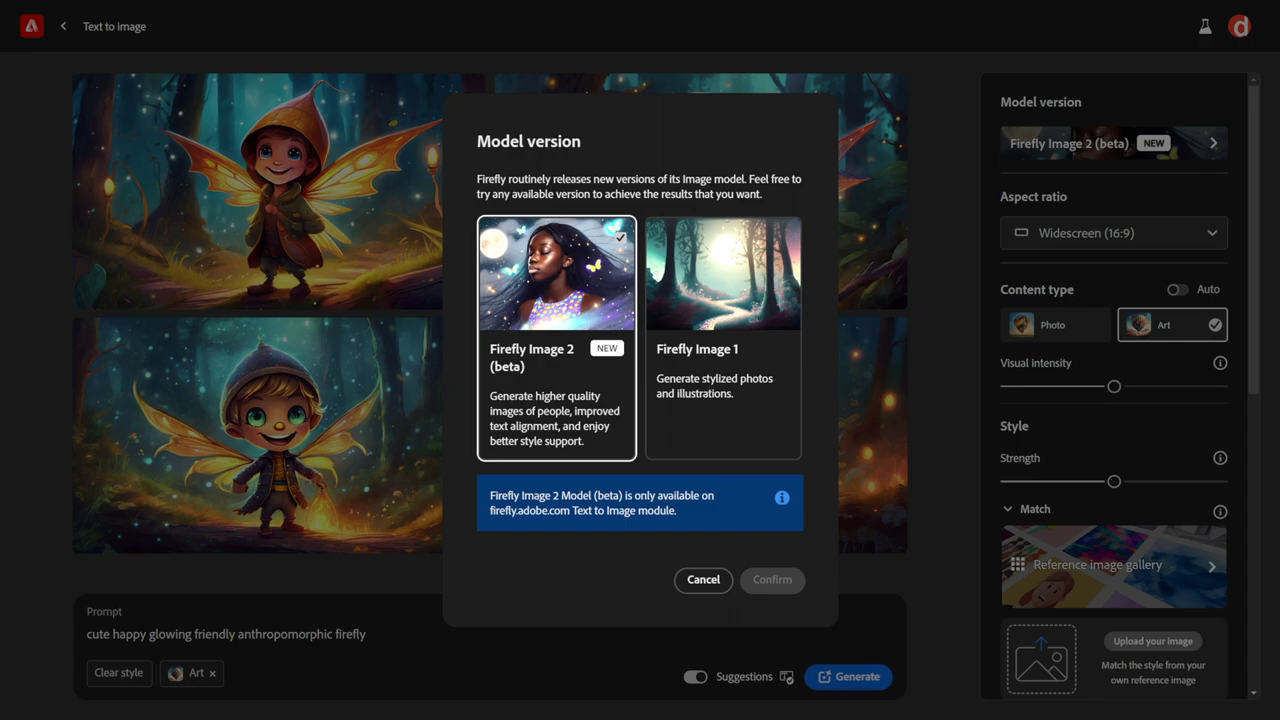
{"action": "left_click", "coordinate": [726, 582]}
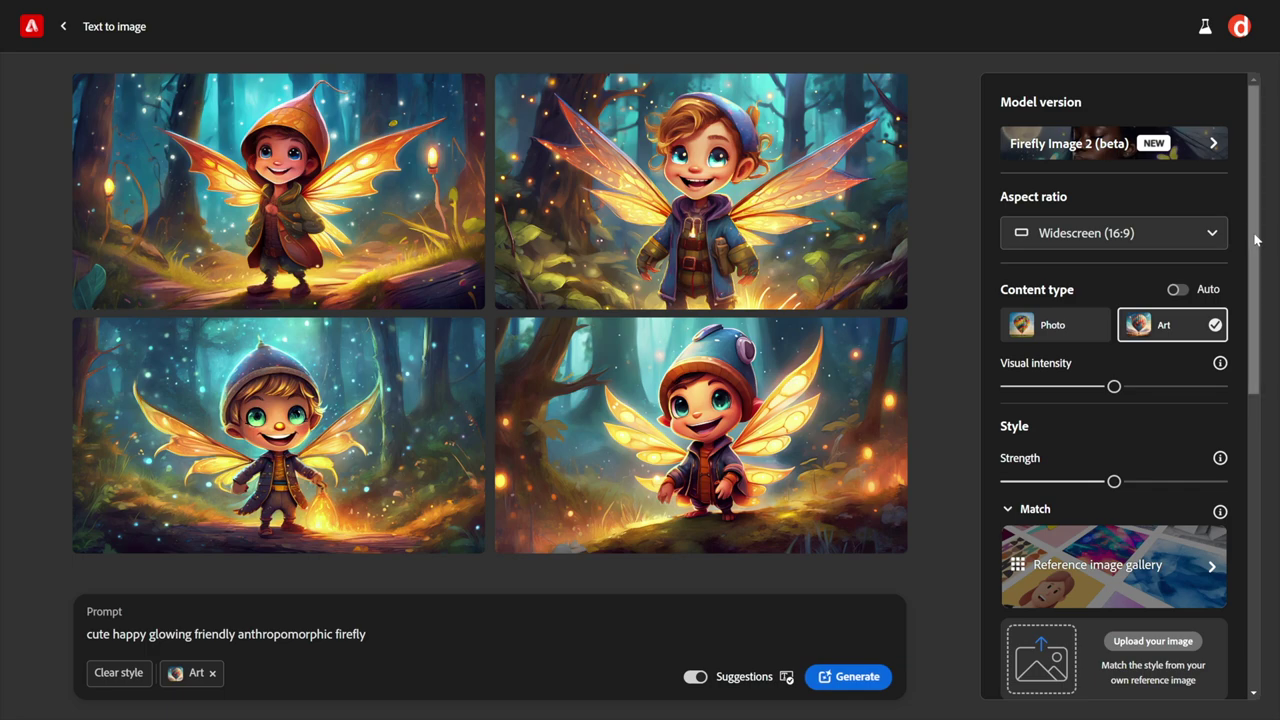
- Keep the Widescreen (16:9) aspect ratio and set Content type to Auto, dropping the Art style
{"action": "scroll", "coordinate": [1254, 254], "scroll_direction": "down", "scroll_amount": 1}
{"action": "left_click_drag", "start_coordinate": [1254, 254], "coordinate": [1251, 543]}
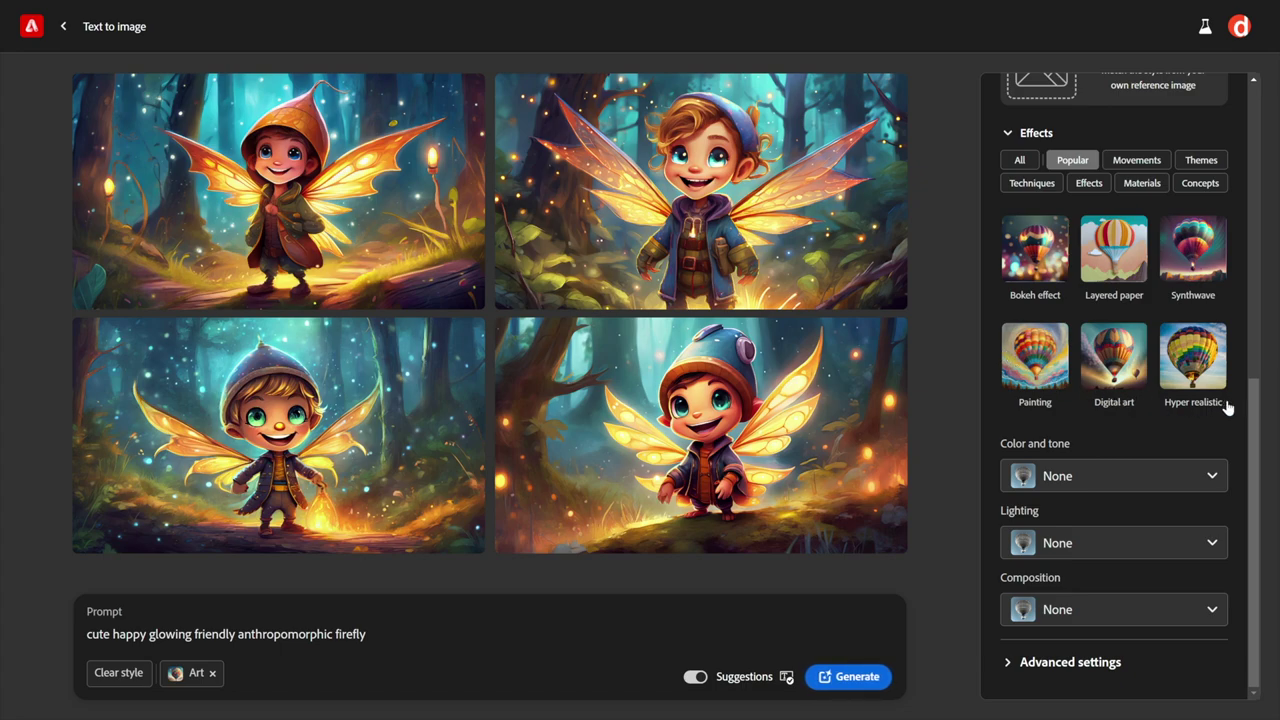
{"action": "left_click_drag", "start_coordinate": [1253, 402], "coordinate": [1257, 100]}
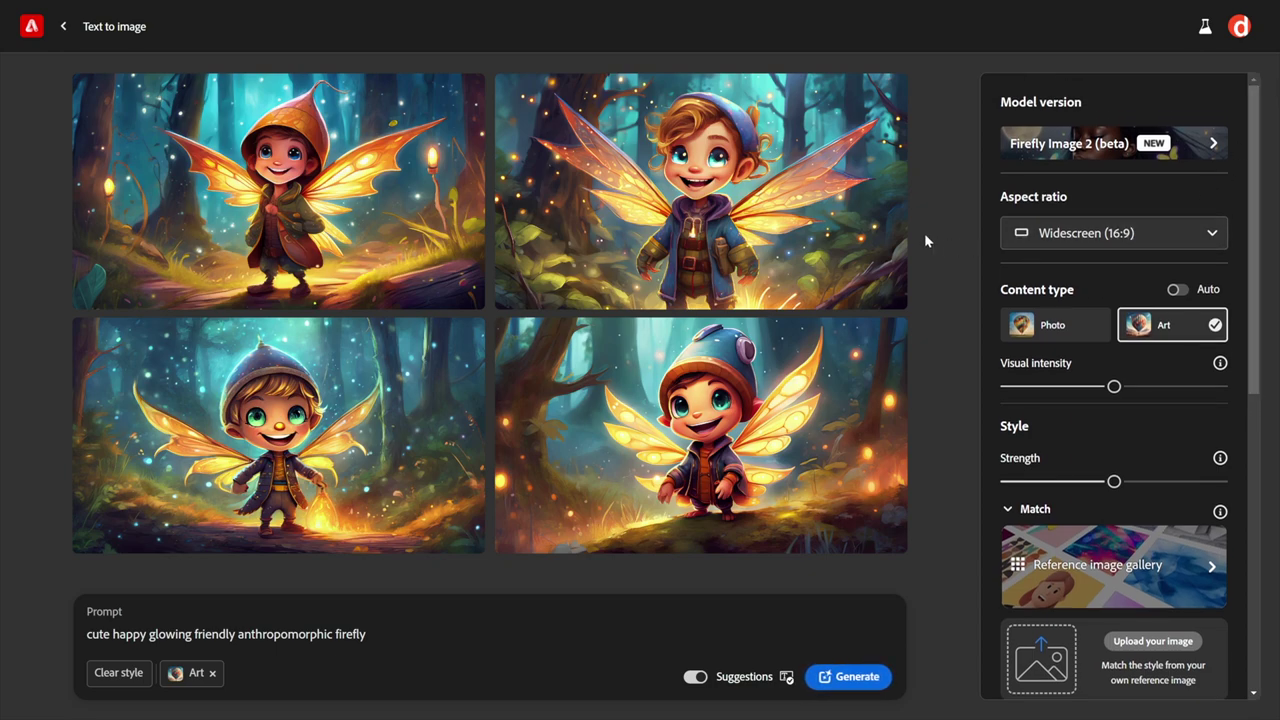
{"action": "left_click", "coordinate": [1097, 237]}
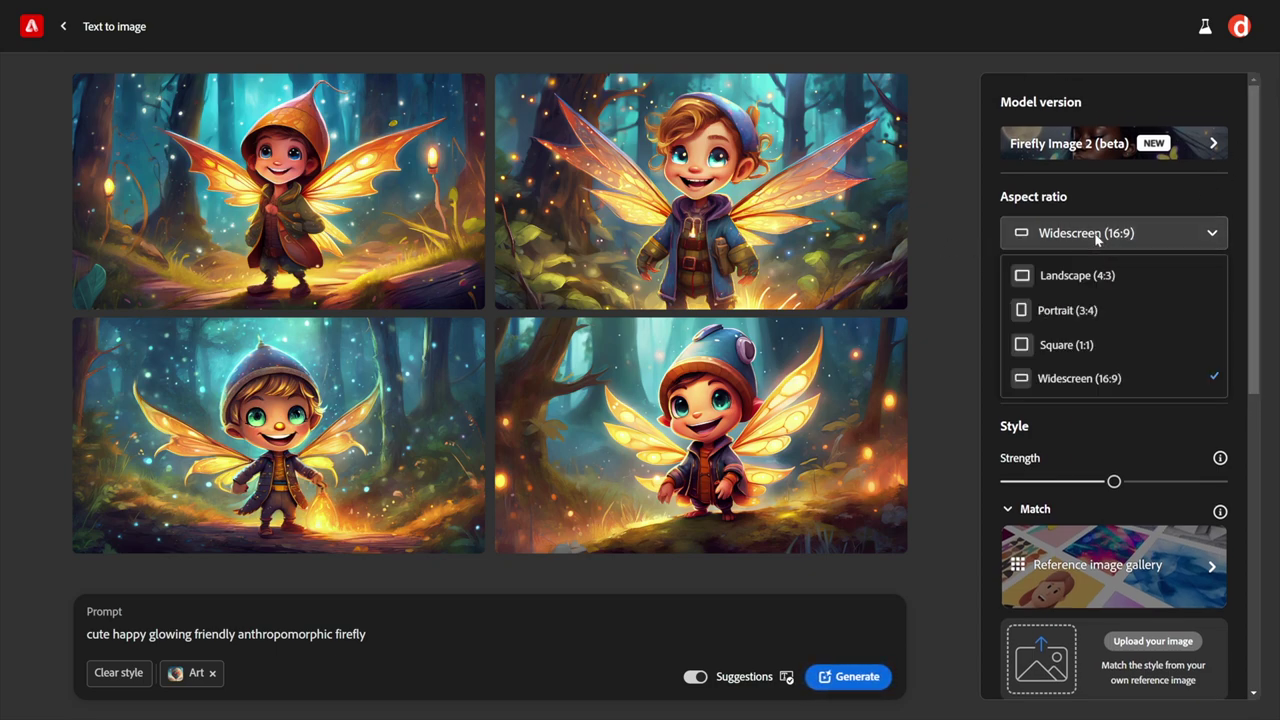
{"action": "left_click", "coordinate": [1131, 377]}
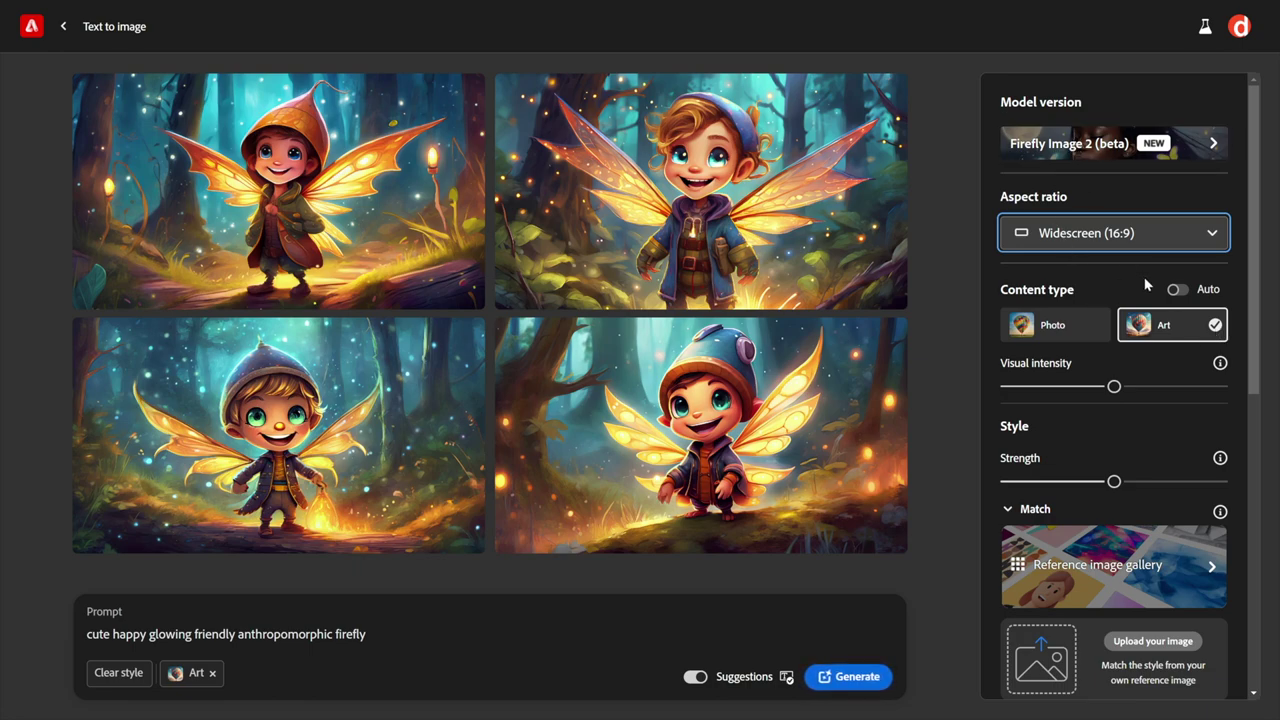
{"action": "left_click", "coordinate": [1182, 292]}
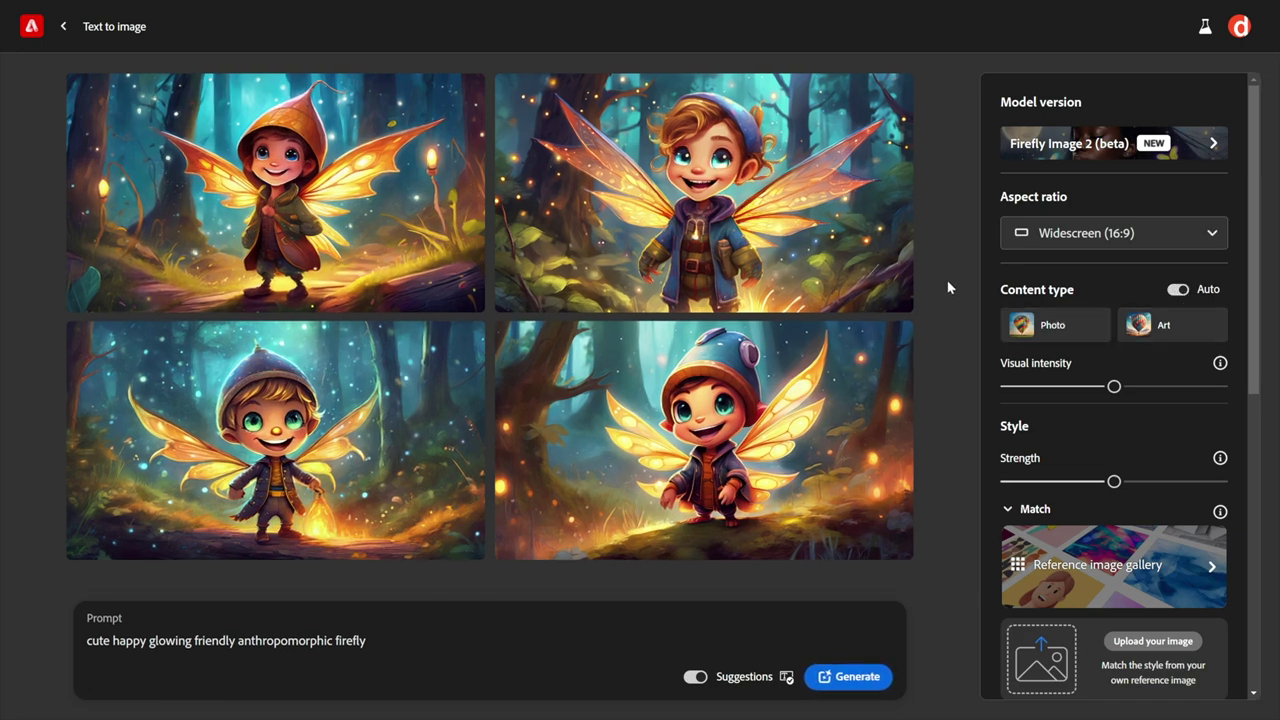
- Generate a fresh batch of cartoon firefly characters with Content type left on Auto
{"action": "left_click", "coordinate": [851, 680]}
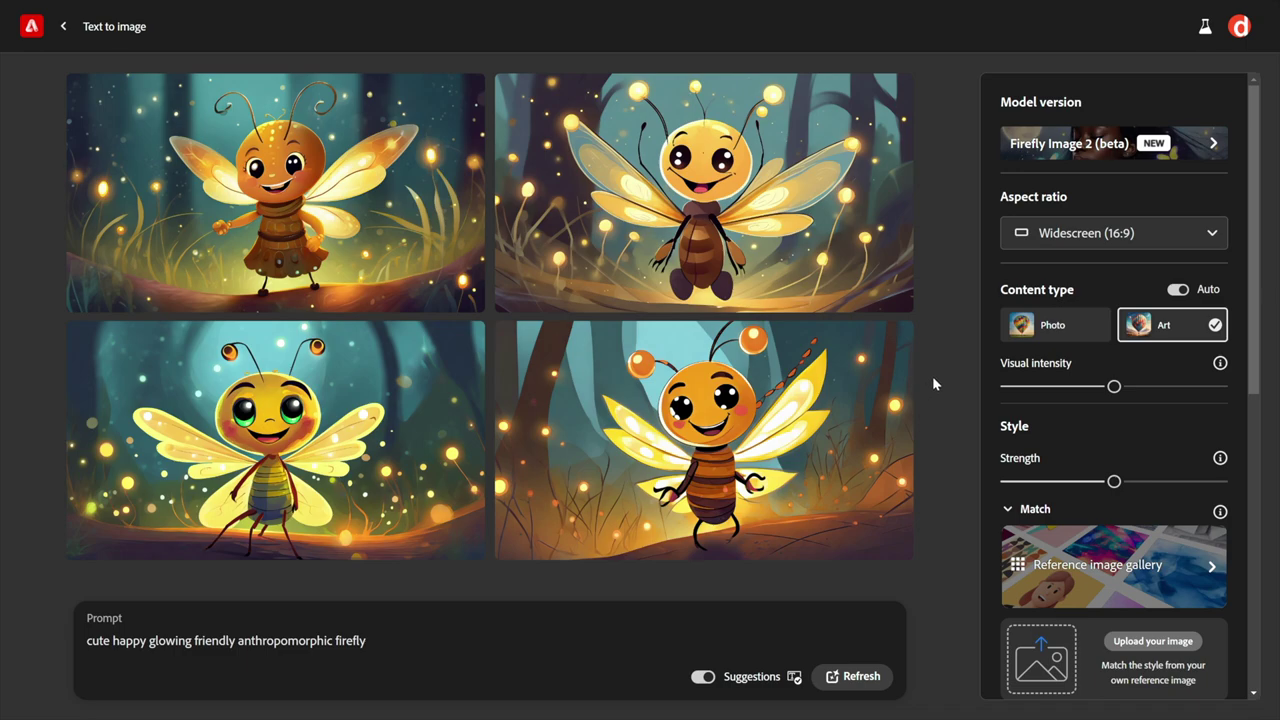
{"action": "mouse_move", "coordinate": [742, 440]}
- Switch Content type from Auto to Photo and regenerate the glowing firefly images
{"action": "left_click", "coordinate": [1178, 291]}
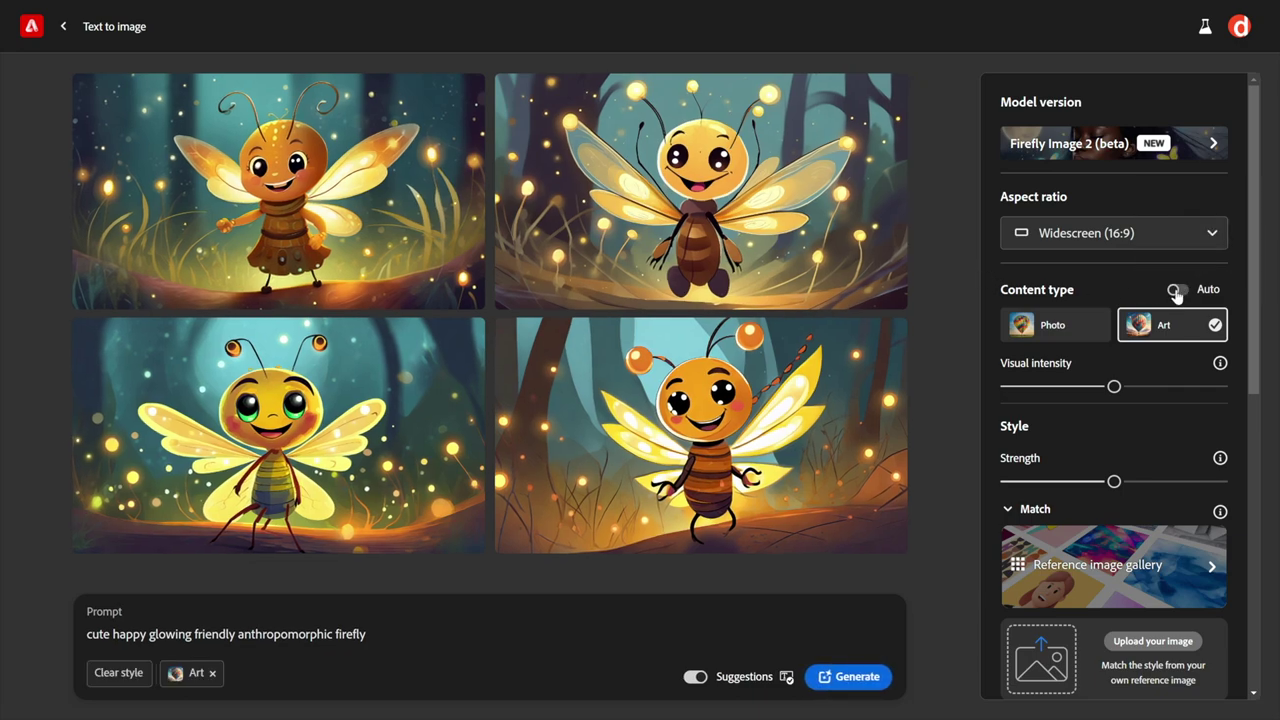
{"action": "left_click", "coordinate": [1070, 337]}
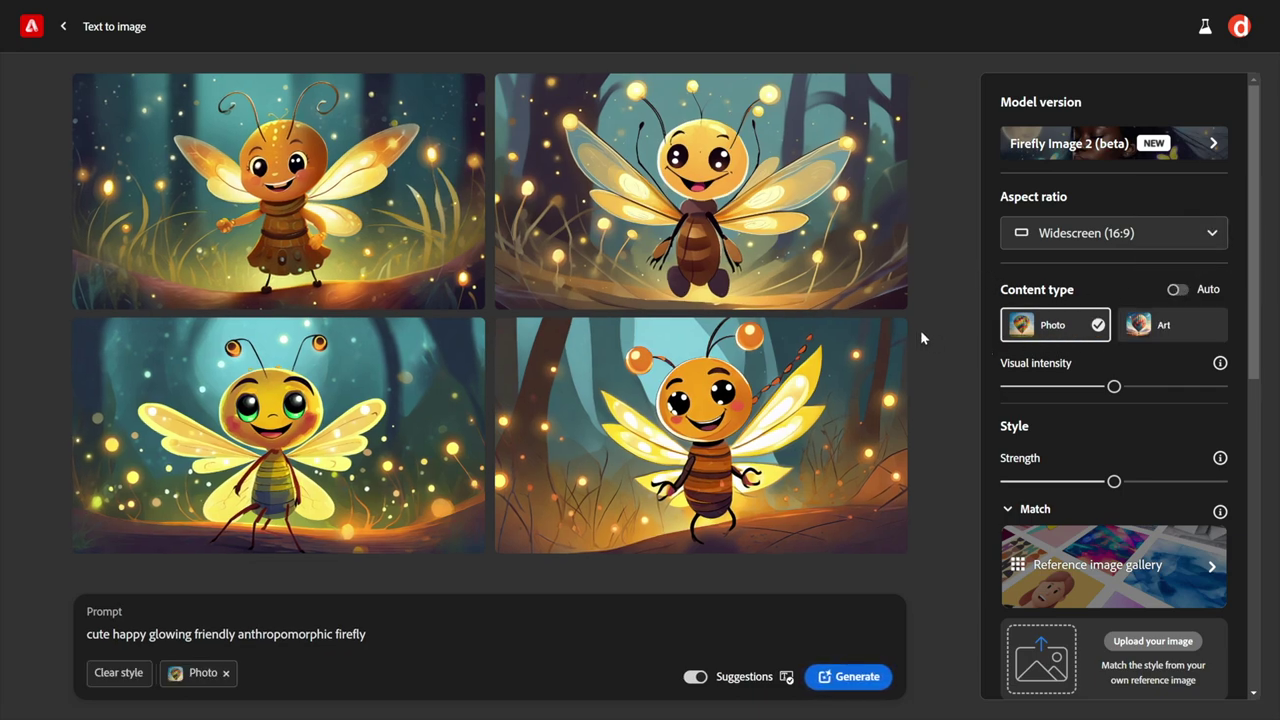
{"action": "left_click", "coordinate": [860, 677]}
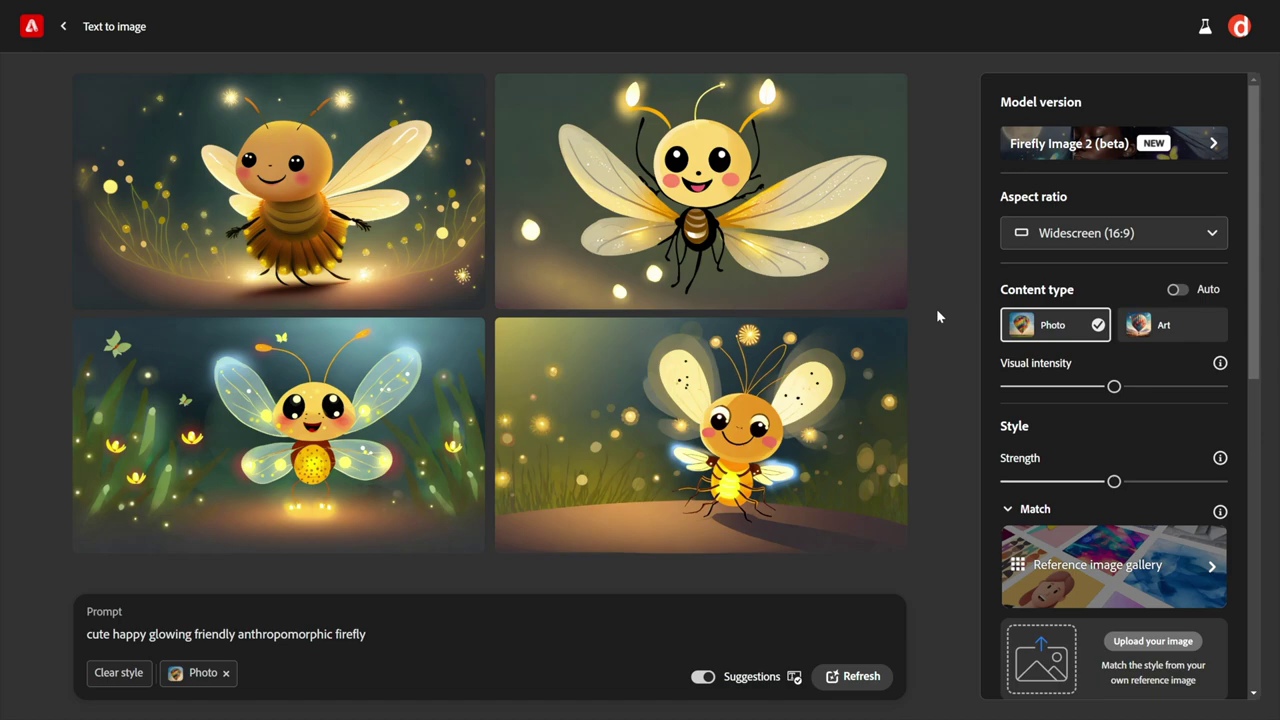
{"action": "mouse_move", "coordinate": [835, 308]}
- Leave full screen and highlight the creativity setting in the page address
{"action": "key", "text": "F11"}
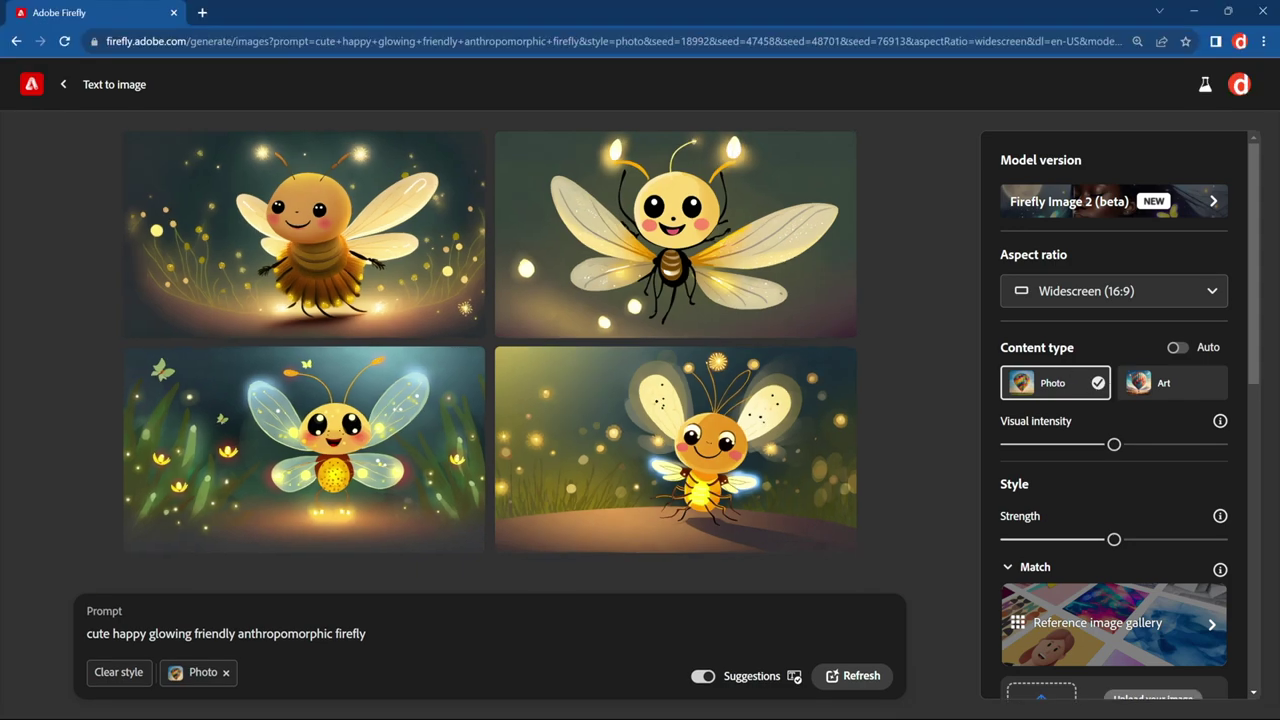
{"action": "left_click_drag", "start_coordinate": [968, 41], "coordinate": [1150, 62]}
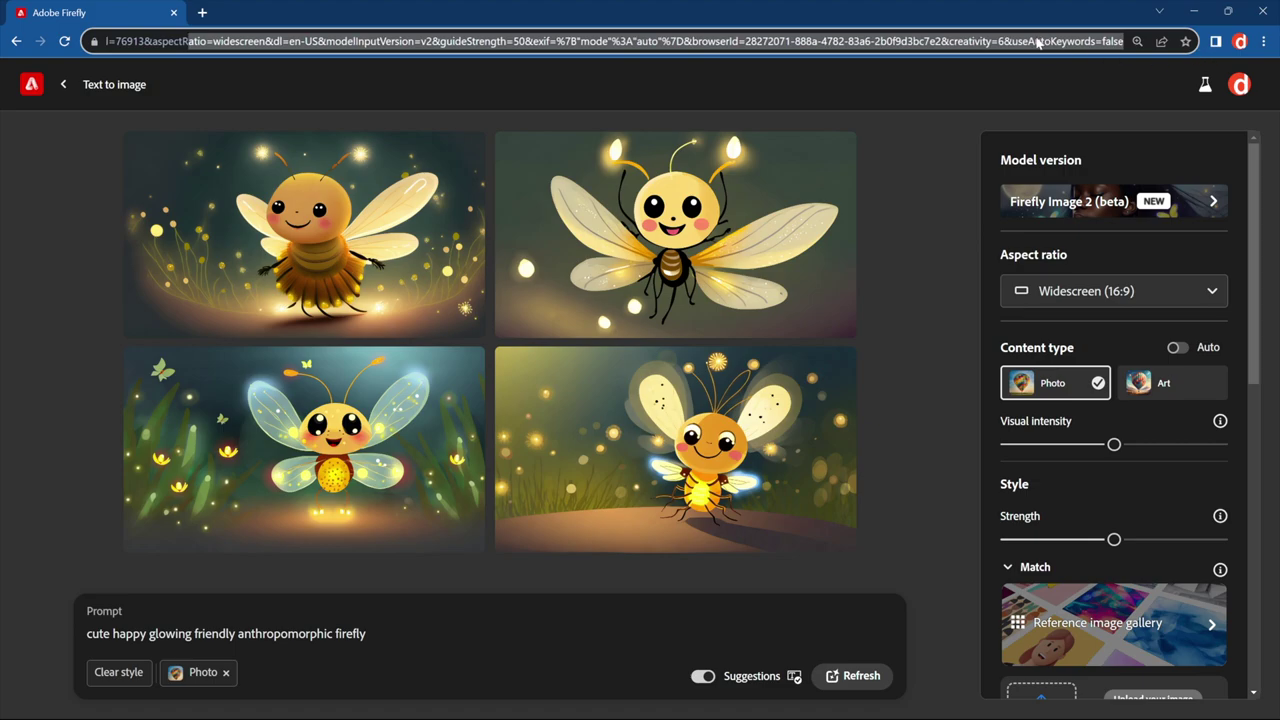
{"action": "left_click_drag", "start_coordinate": [950, 42], "coordinate": [1005, 72]}
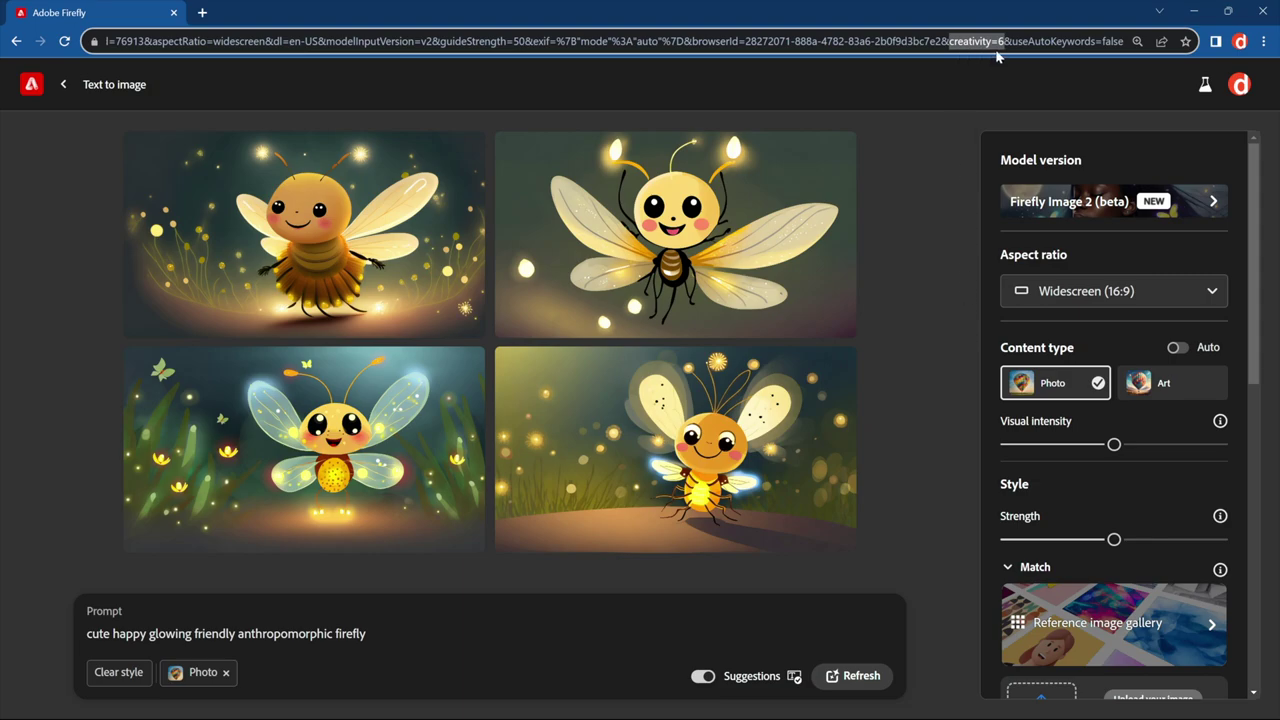
- Regenerate at maximum Visual intensity, recheck the creativity value in the URL, and select the prompt
{"action": "left_click_drag", "start_coordinate": [1114, 445], "coordinate": [1237, 450]}
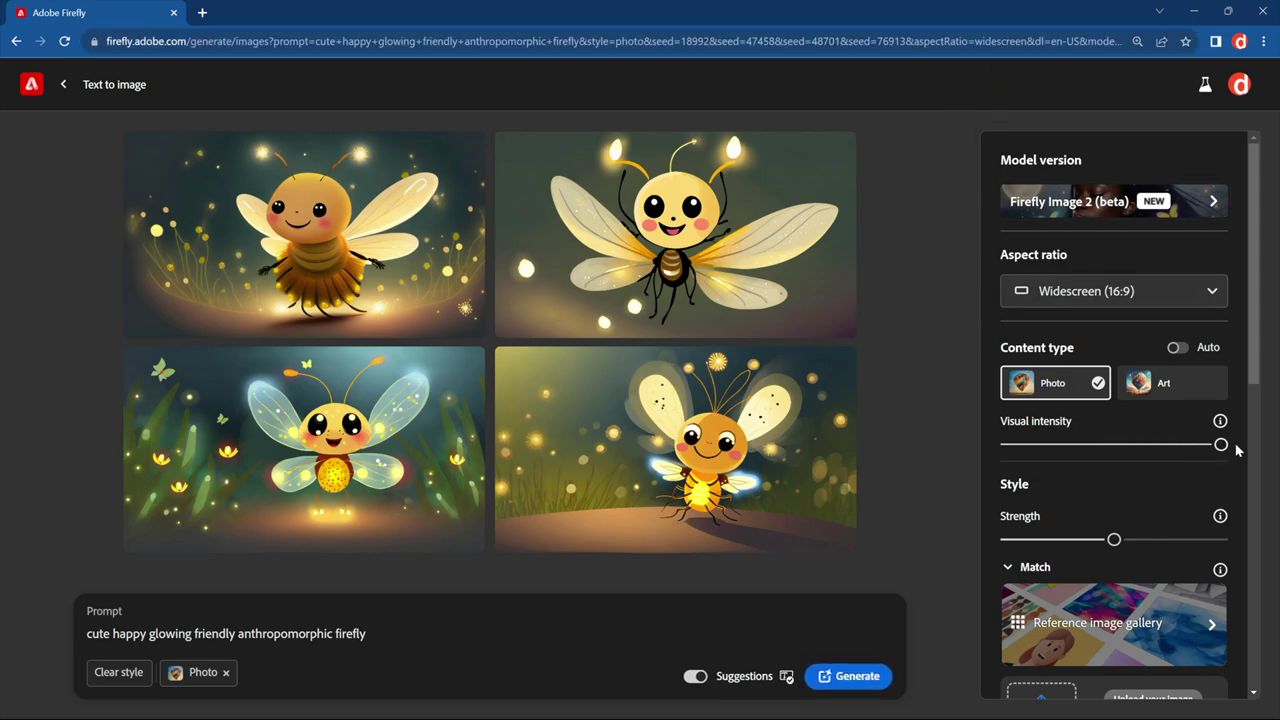
{"action": "left_click", "coordinate": [868, 678]}
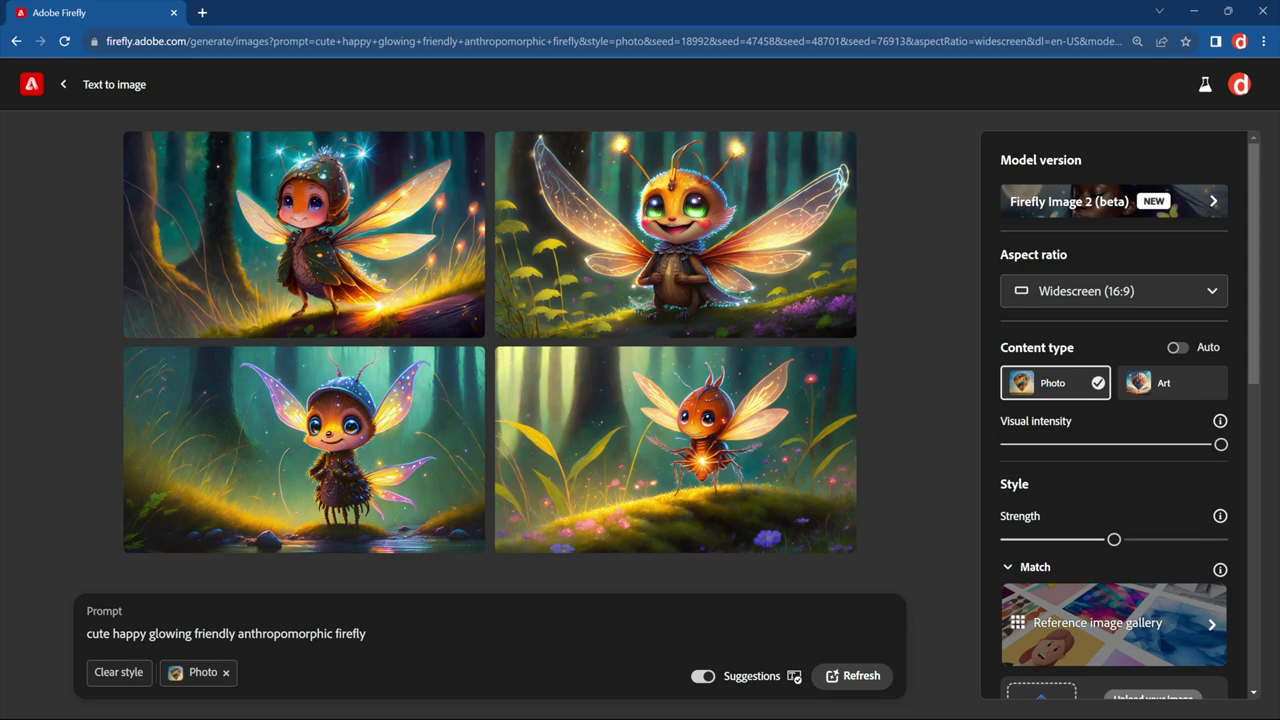
{"action": "left_click_drag", "start_coordinate": [1040, 41], "coordinate": [1124, 41]}
{"action": "left_click", "coordinate": [987, 41]}
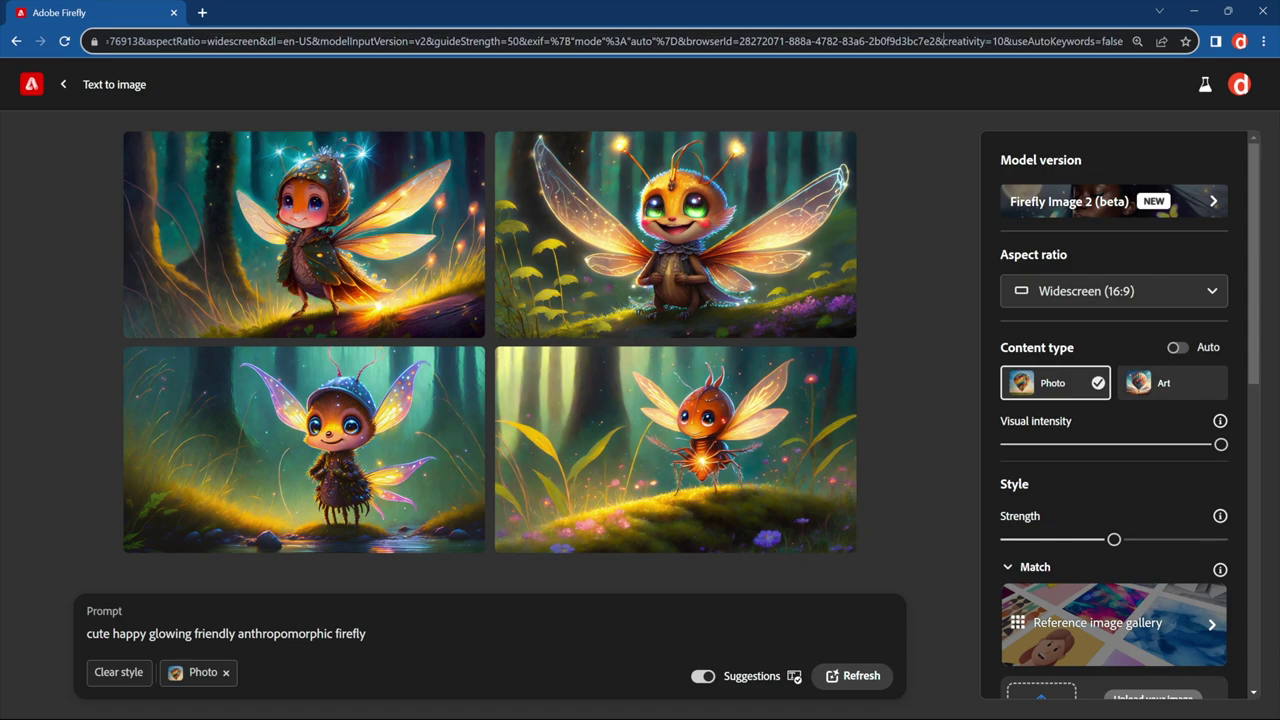
{"action": "left_click_drag", "start_coordinate": [942, 41], "coordinate": [1004, 41]}
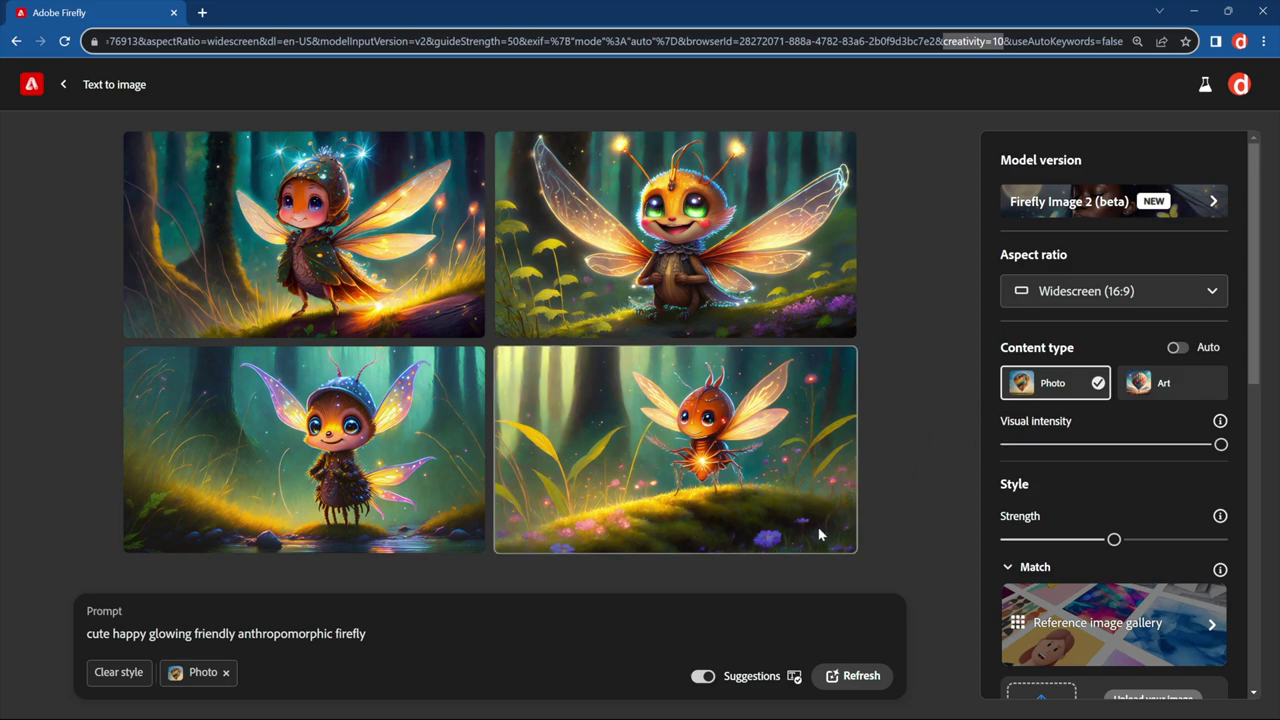
{"action": "left_click_drag", "start_coordinate": [367, 633], "coordinate": [86, 633]}
- Generate images from the suggested prompt 'woman with hands together in front of a blue sky'
{"action": "type", "text": "wo"}
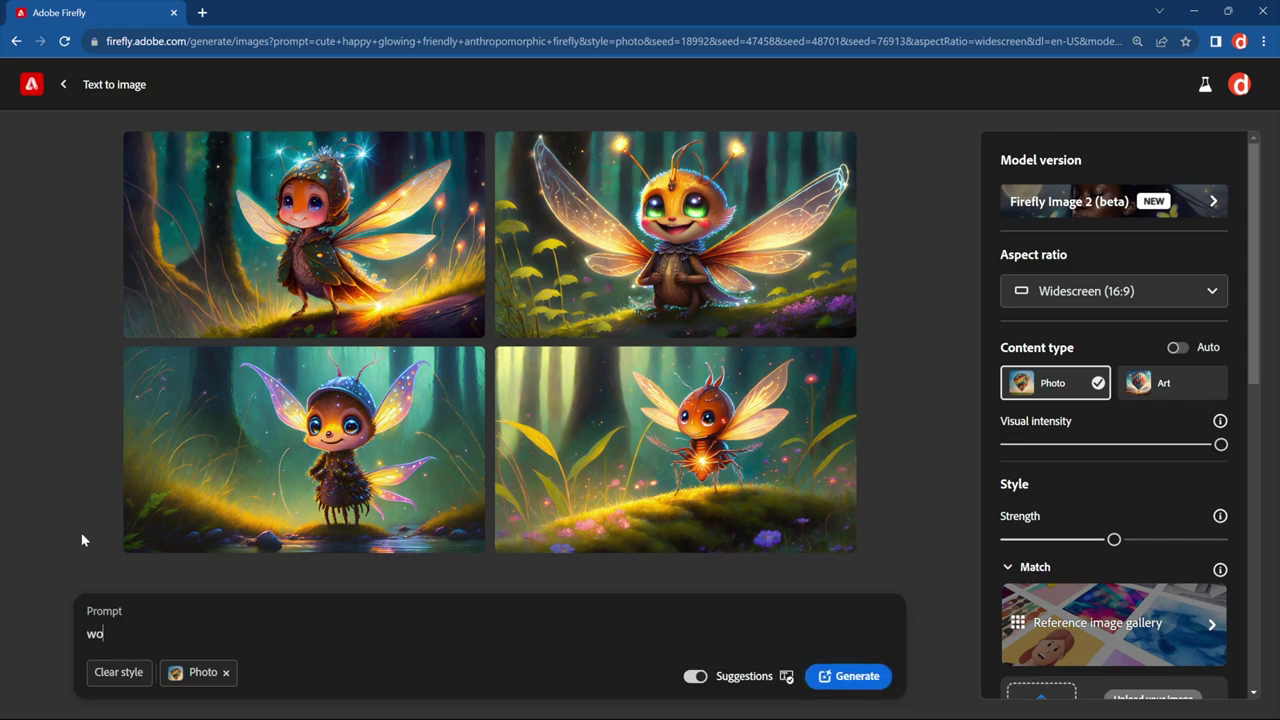
{"action": "type", "text": "man with hands"}
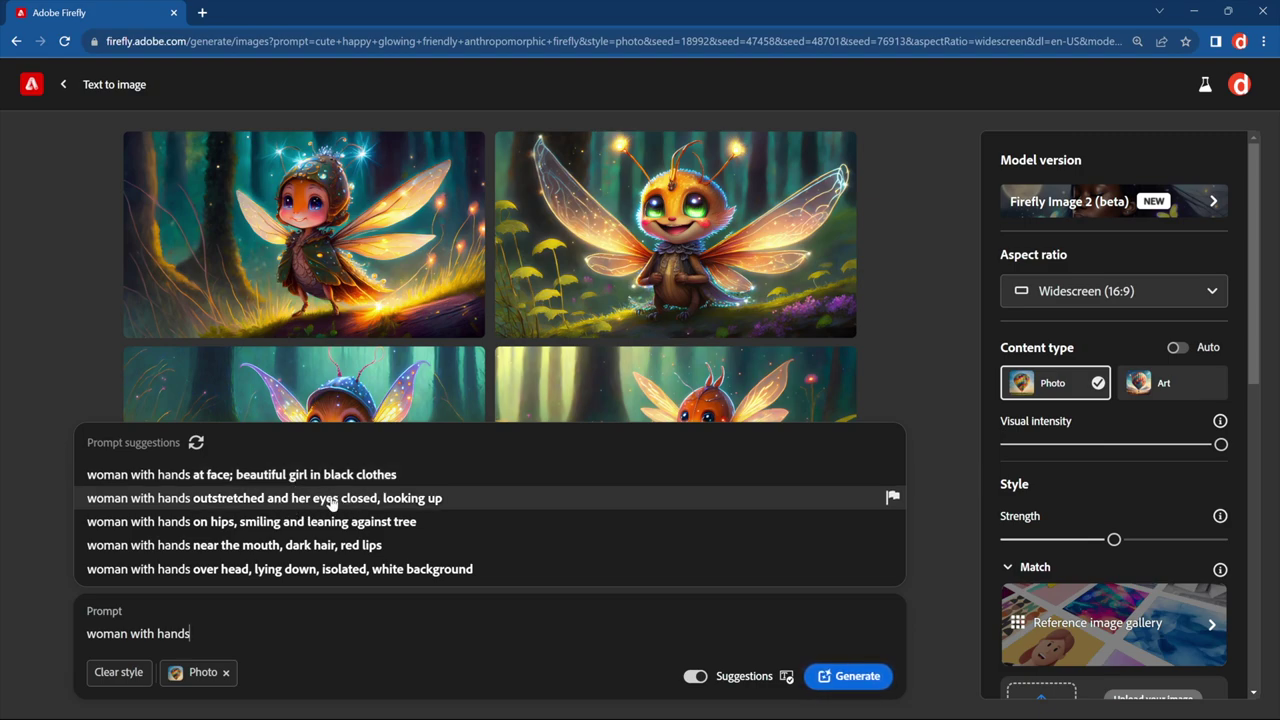
{"action": "left_click", "coordinate": [196, 446]}
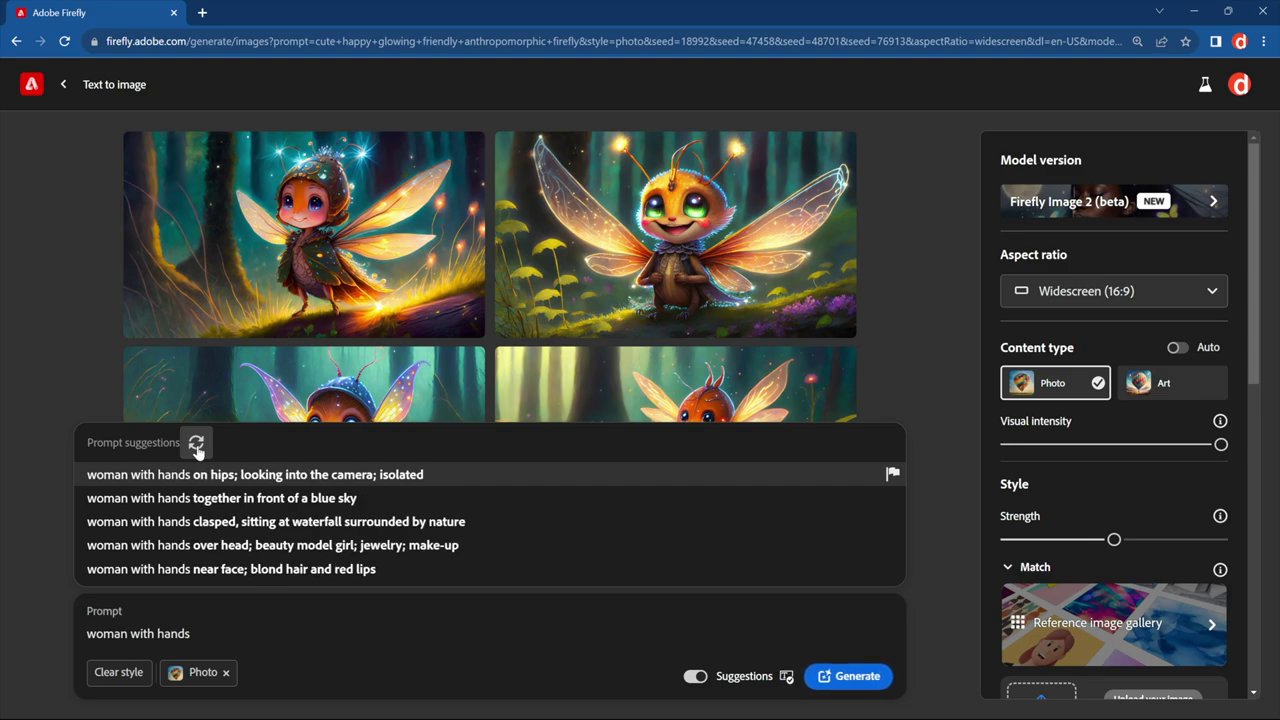
{"action": "left_click", "coordinate": [222, 498]}
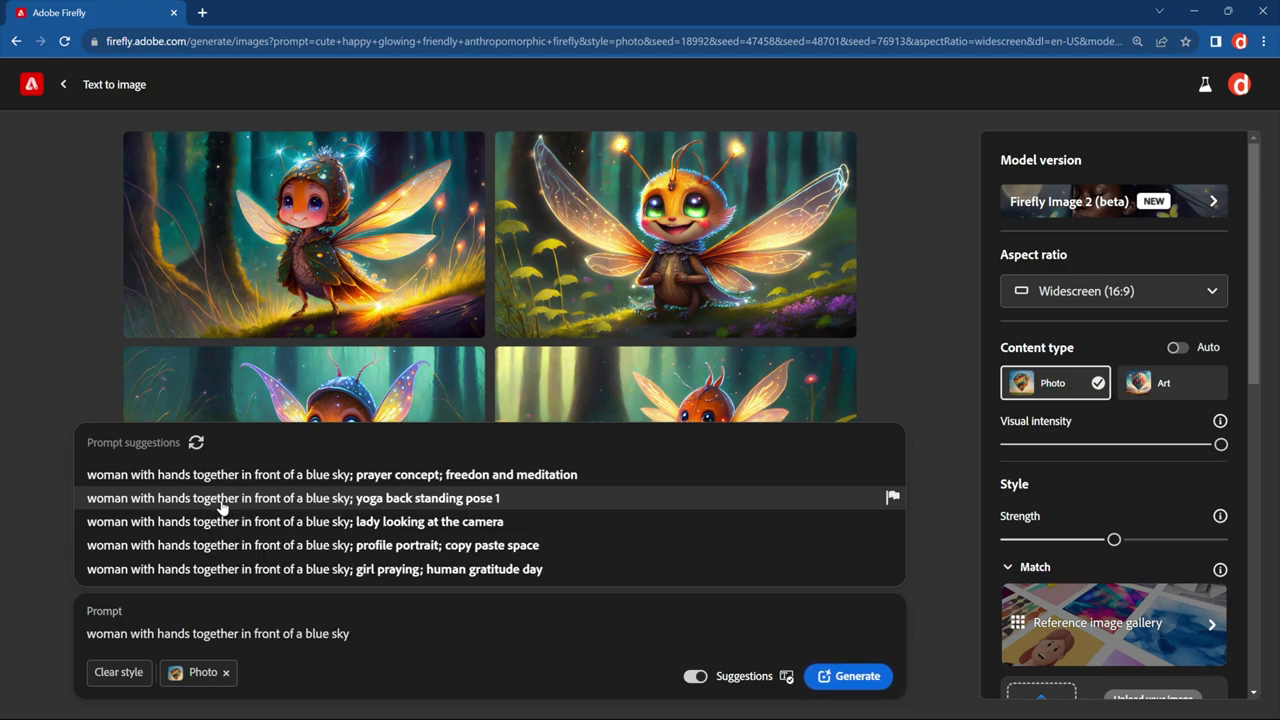
{"action": "left_click", "coordinate": [852, 679]}
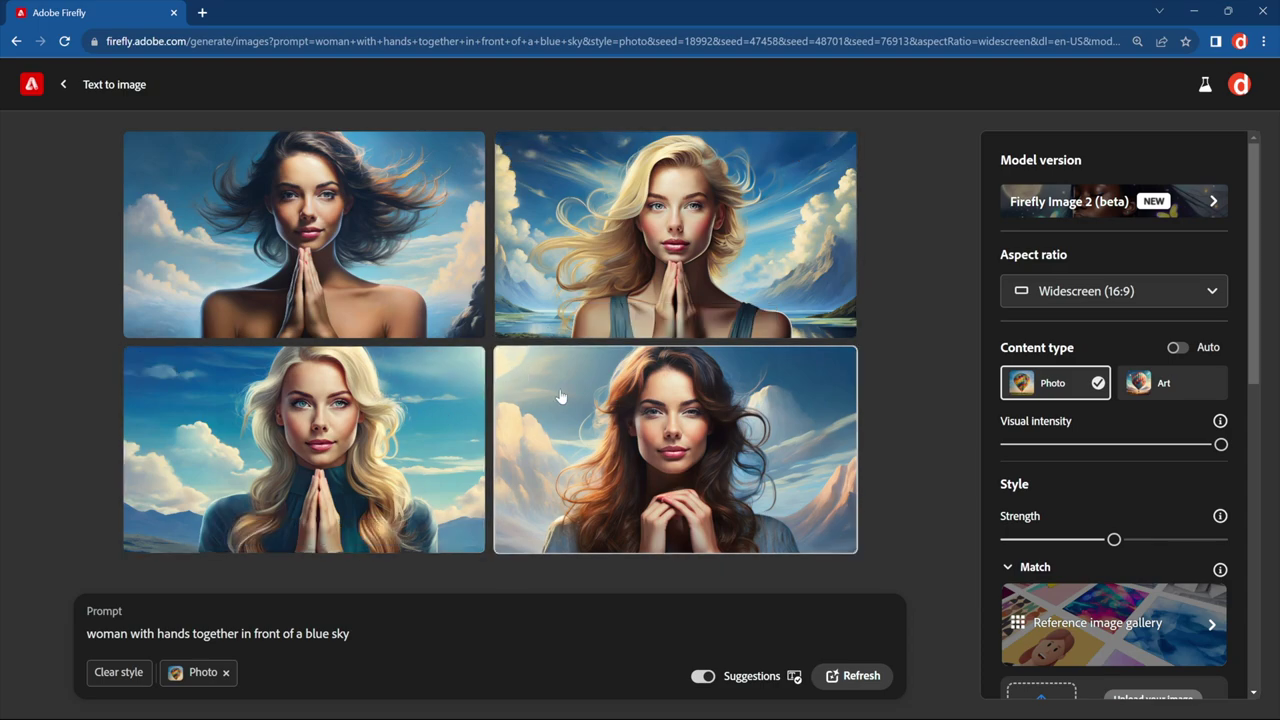
{"action": "mouse_move", "coordinate": [561, 397]}
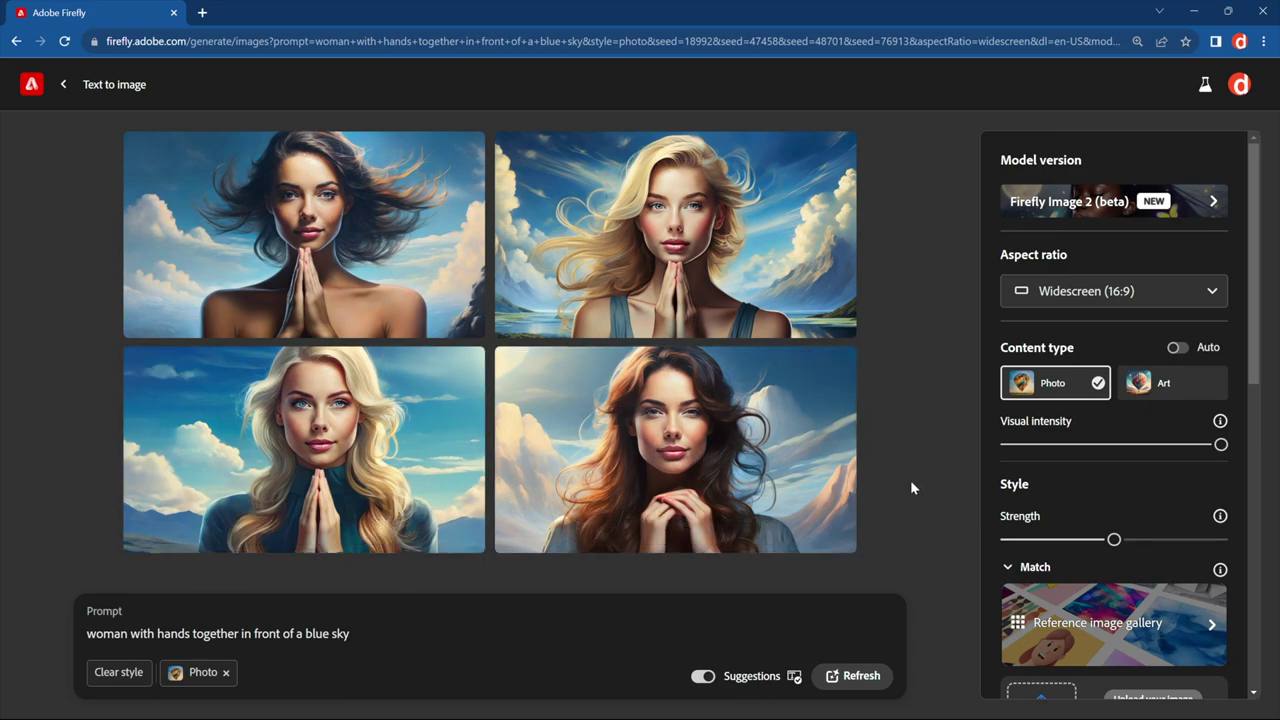
{"action": "left_click", "coordinate": [852, 676]}
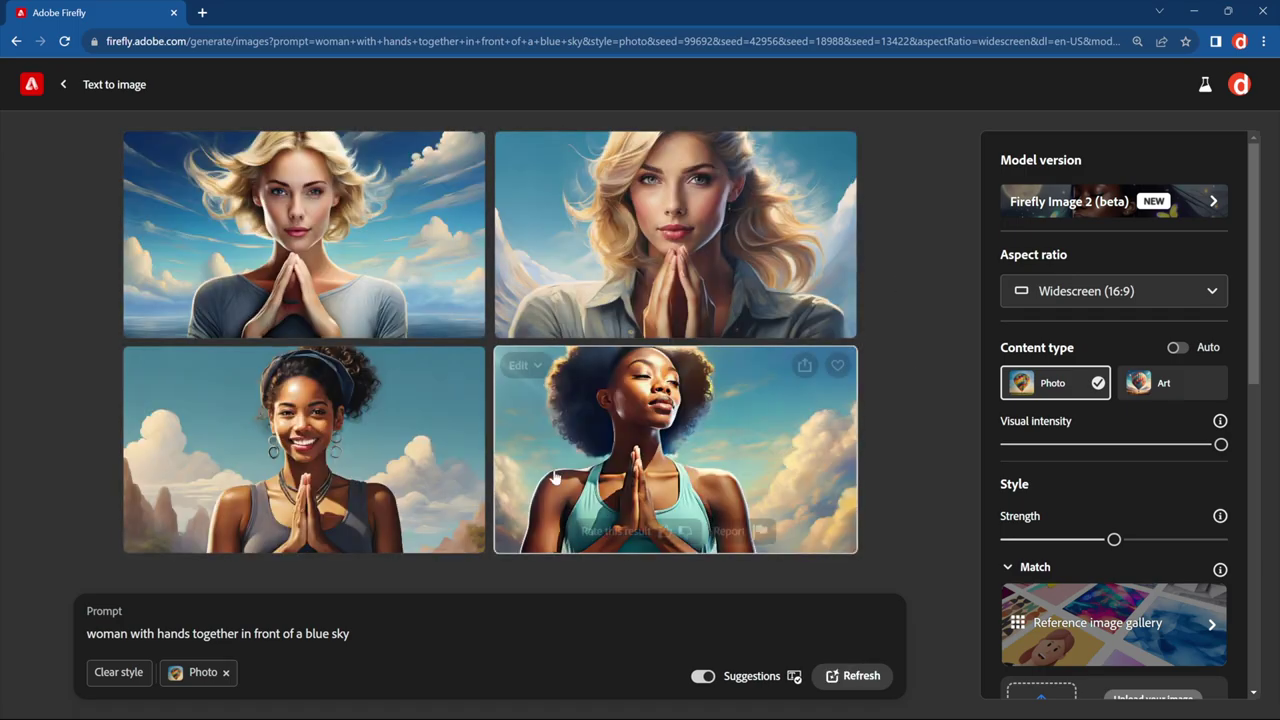
{"action": "mouse_move", "coordinate": [305, 410]}
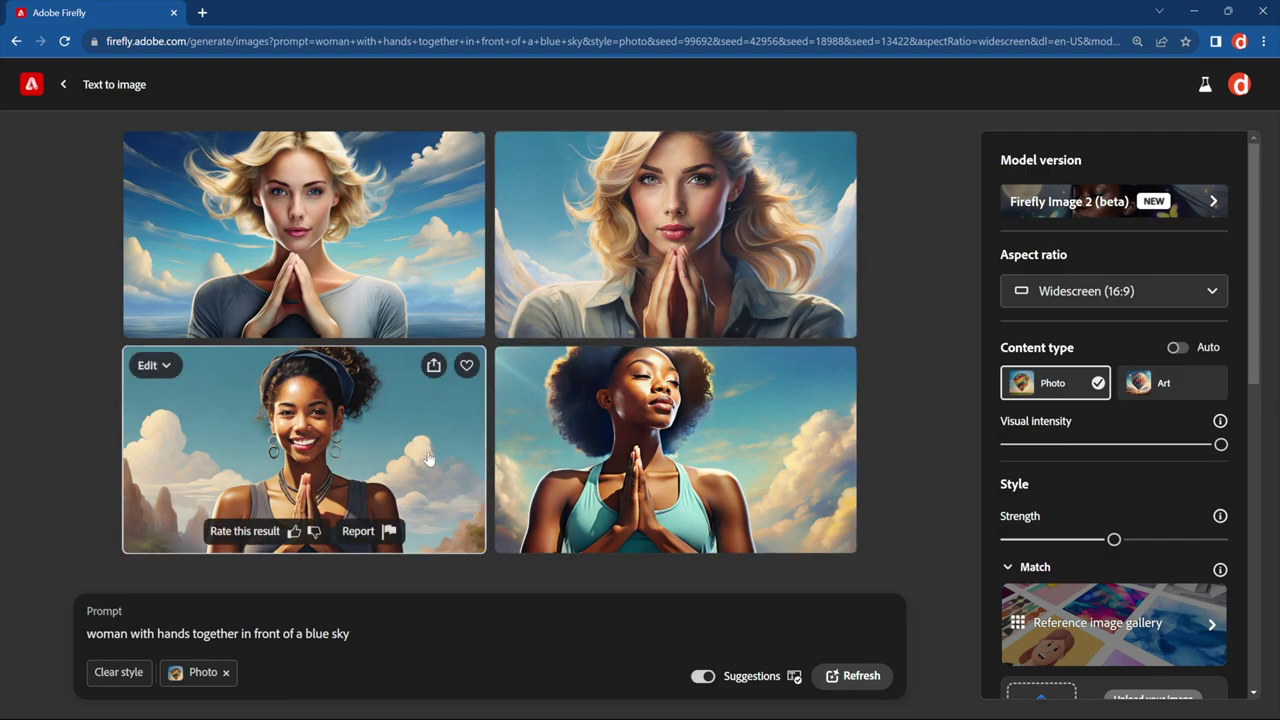
{"action": "mouse_move", "coordinate": [652, 465]}
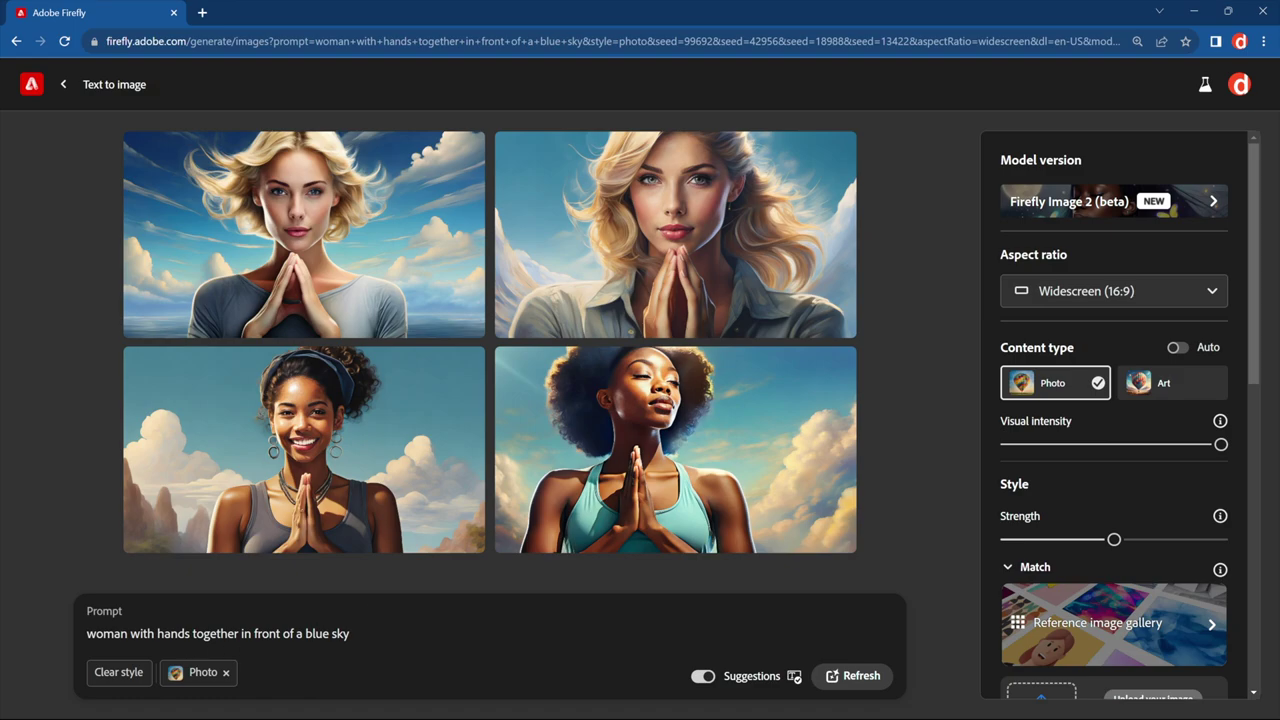
- Replace the prompt with 'woman with her hands in the air, excited to be surrounded by glowing butterflies' and generate
{"action": "left_click_drag", "start_coordinate": [87, 633], "coordinate": [350, 633]}
{"action": "type", "text": "woman with her hands in the air, excited to be surrounded by glowing butterflies"}
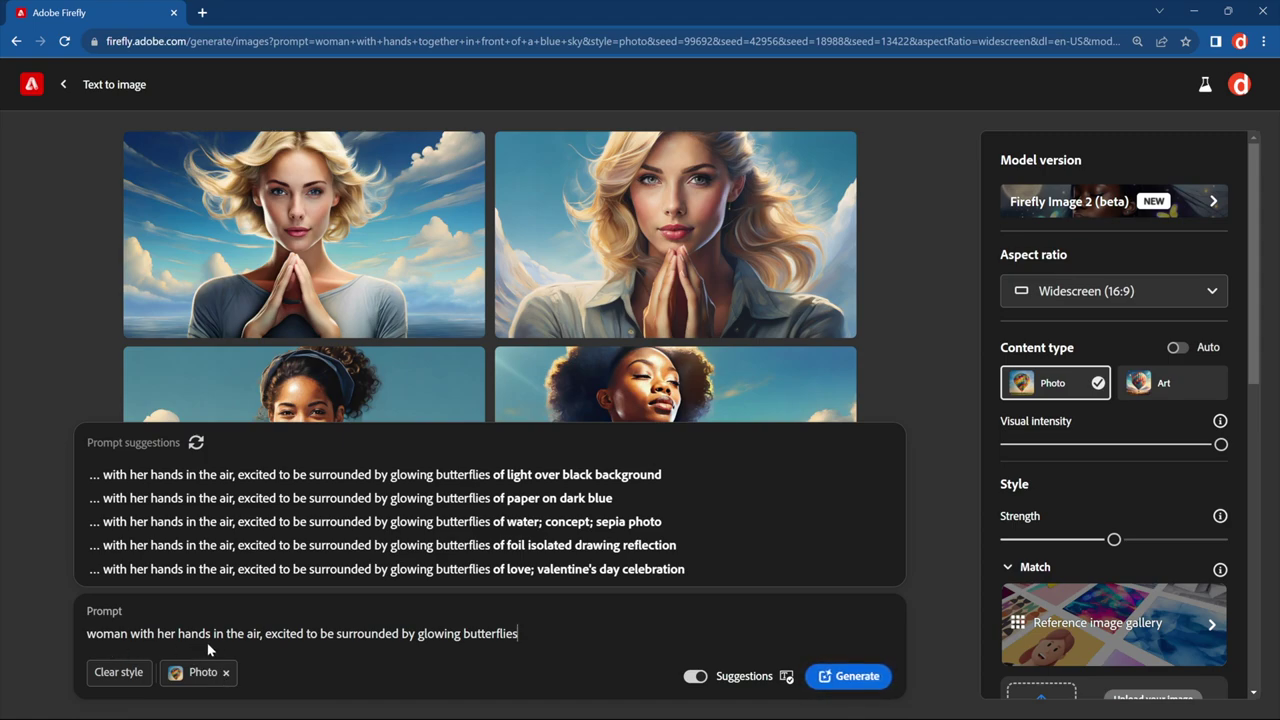
{"action": "left_click", "coordinate": [848, 678]}
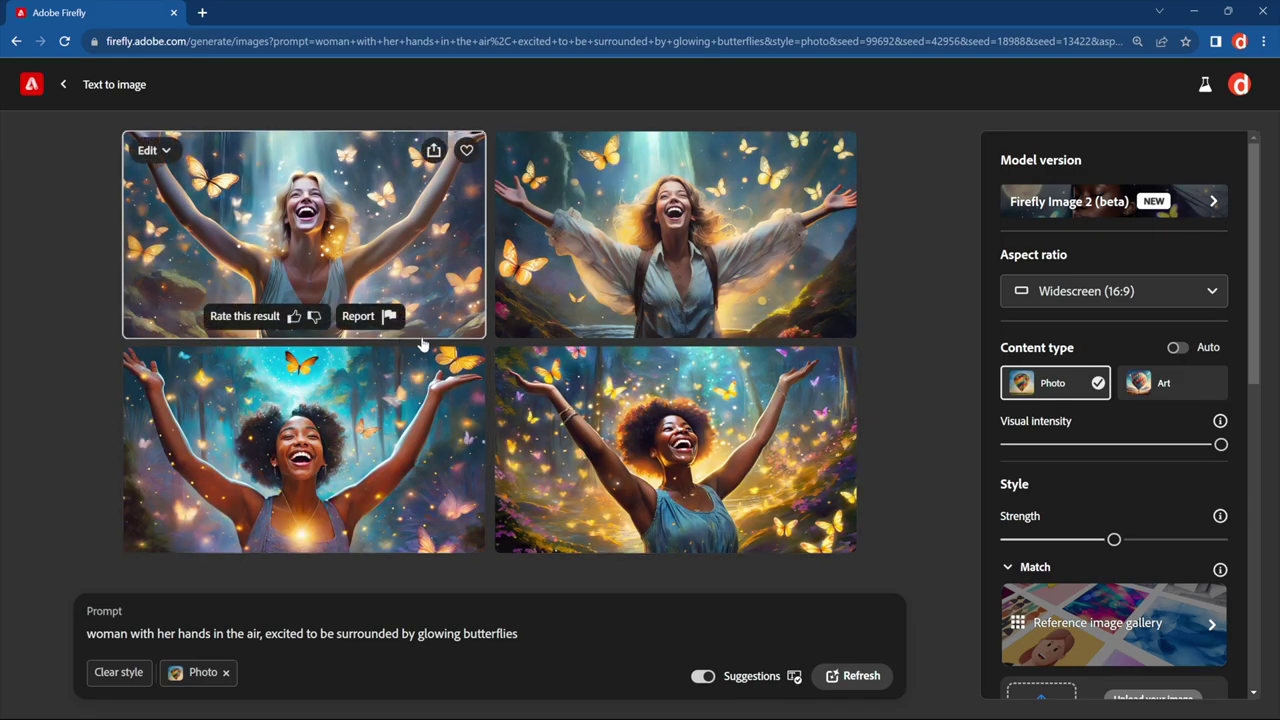
{"action": "mouse_move", "coordinate": [664, 300]}
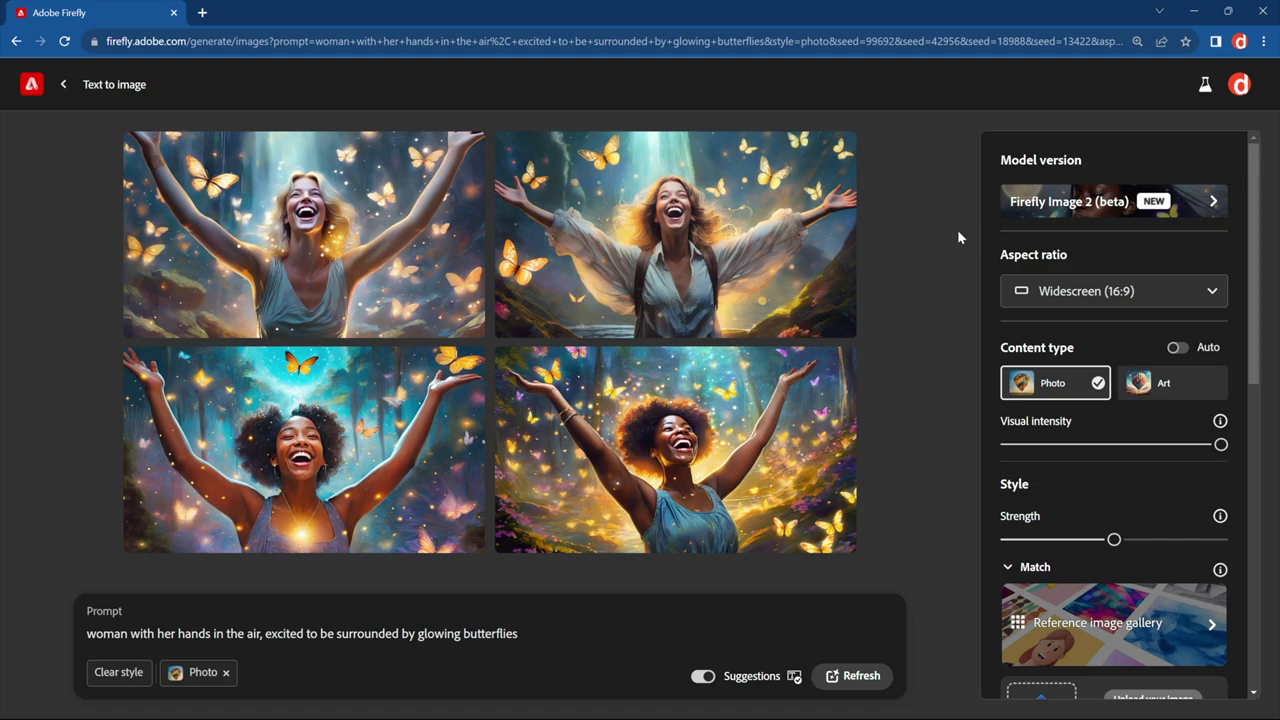
- Toggle Content type to Art and back to Photo, then generate at minimum Visual intensity
{"action": "left_click", "coordinate": [1186, 392]}
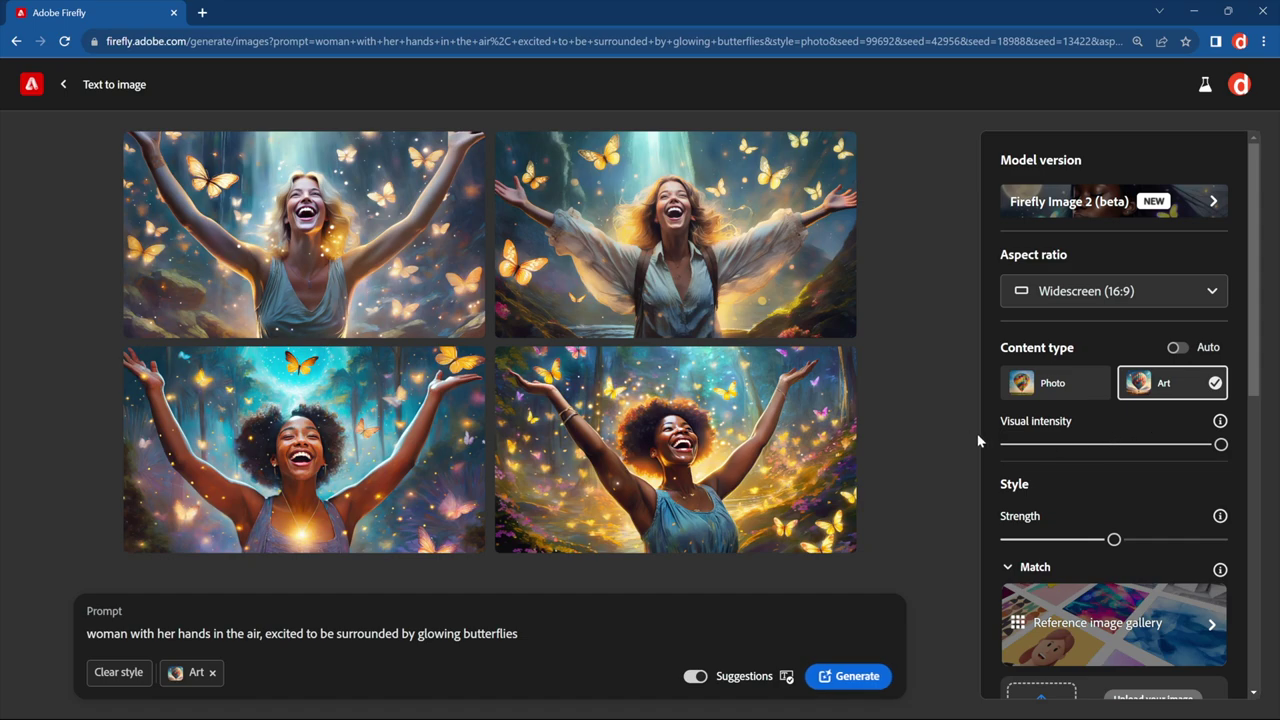
{"action": "left_click", "coordinate": [1052, 384]}
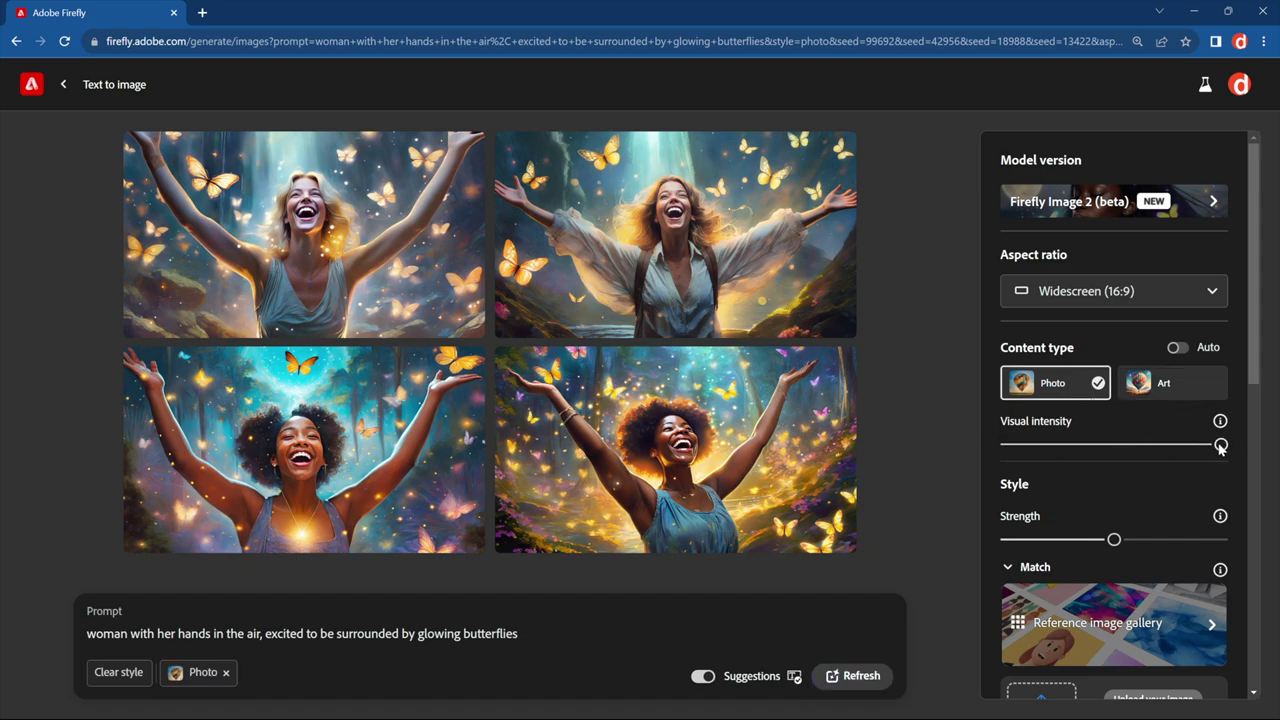
{"action": "left_click_drag", "start_coordinate": [1221, 447], "coordinate": [1006, 445]}
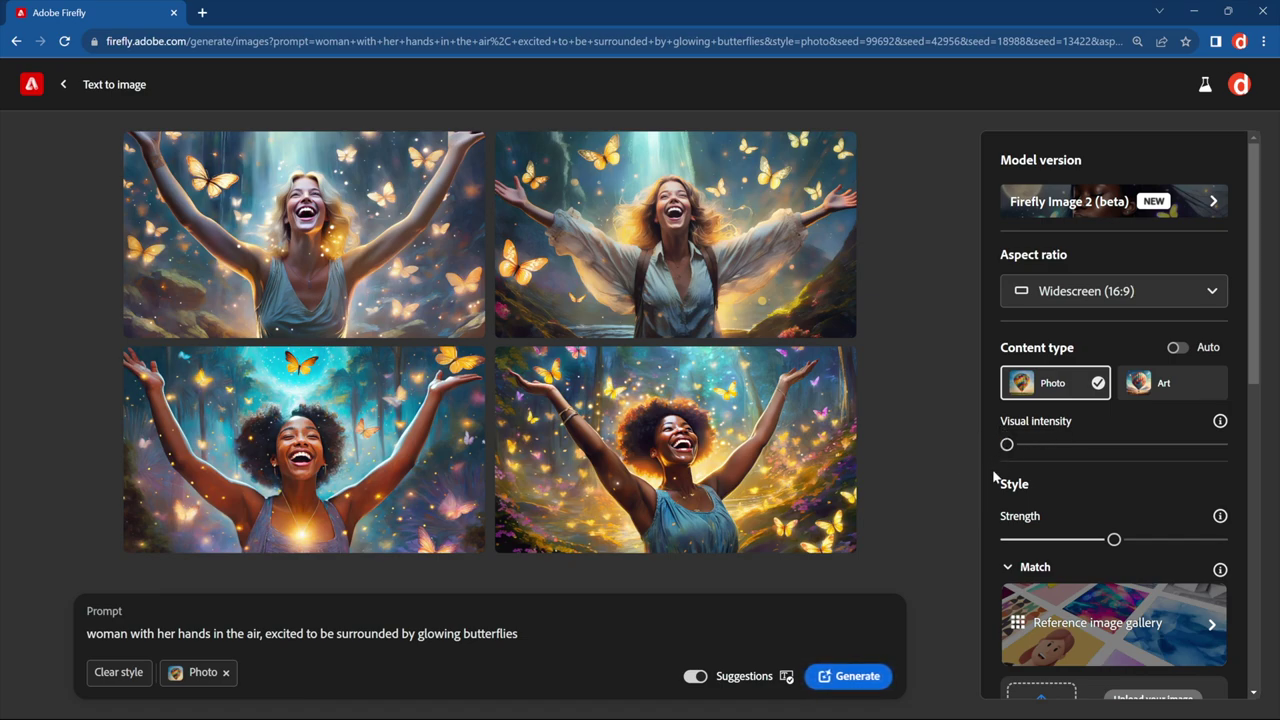
{"action": "left_click", "coordinate": [864, 677]}
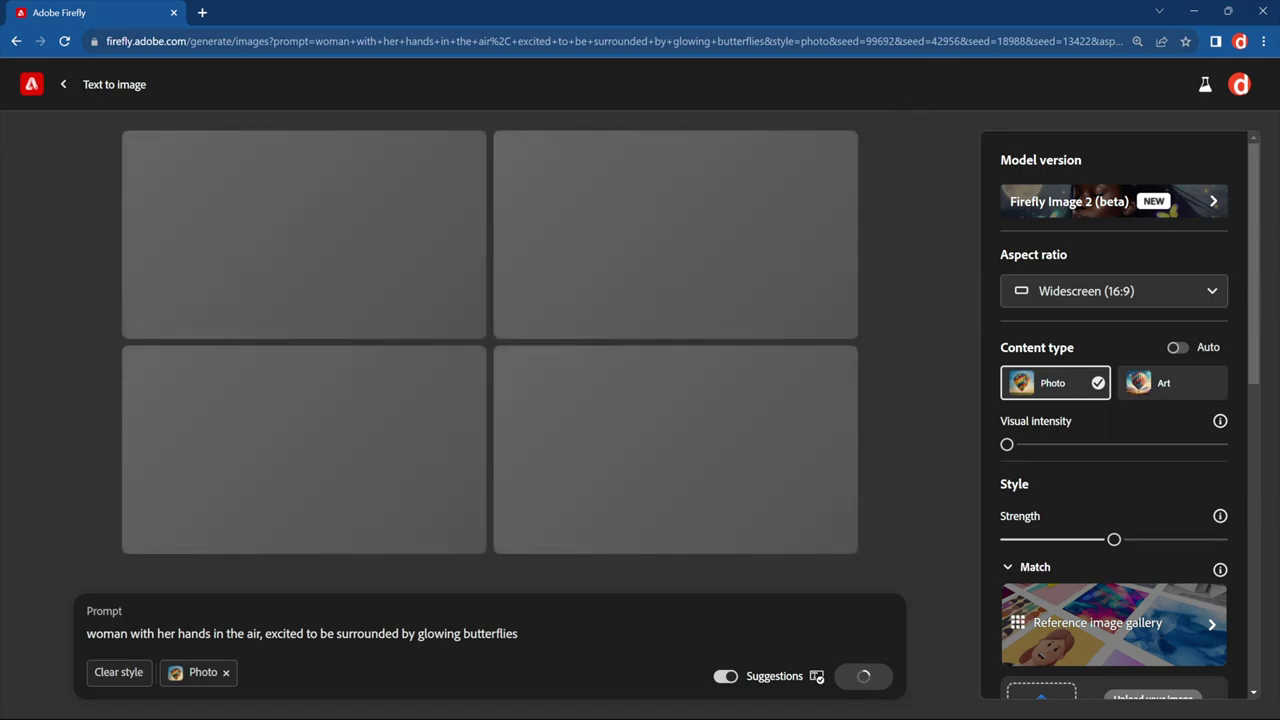
- Highlight the creativity=2 parameter in the page address
{"action": "left_click_drag", "start_coordinate": [958, 41], "coordinate": [1126, 41]}
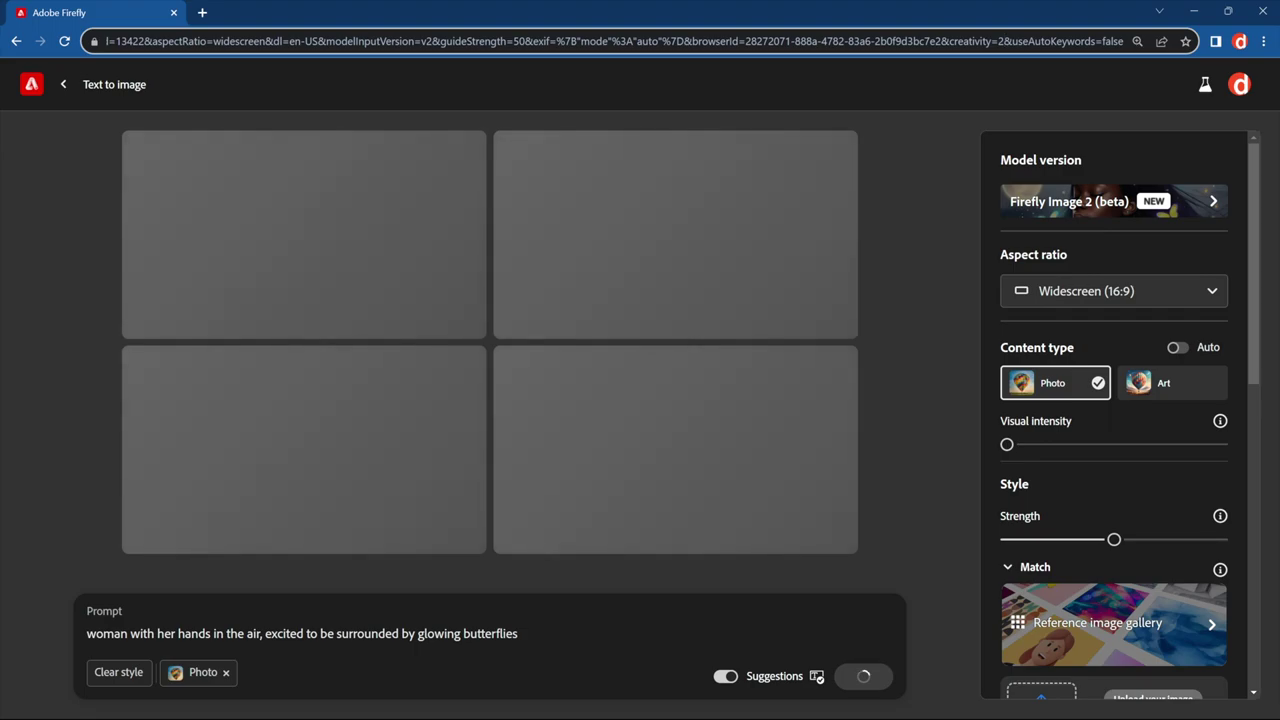
{"action": "left_click_drag", "start_coordinate": [1005, 41], "coordinate": [949, 41]}
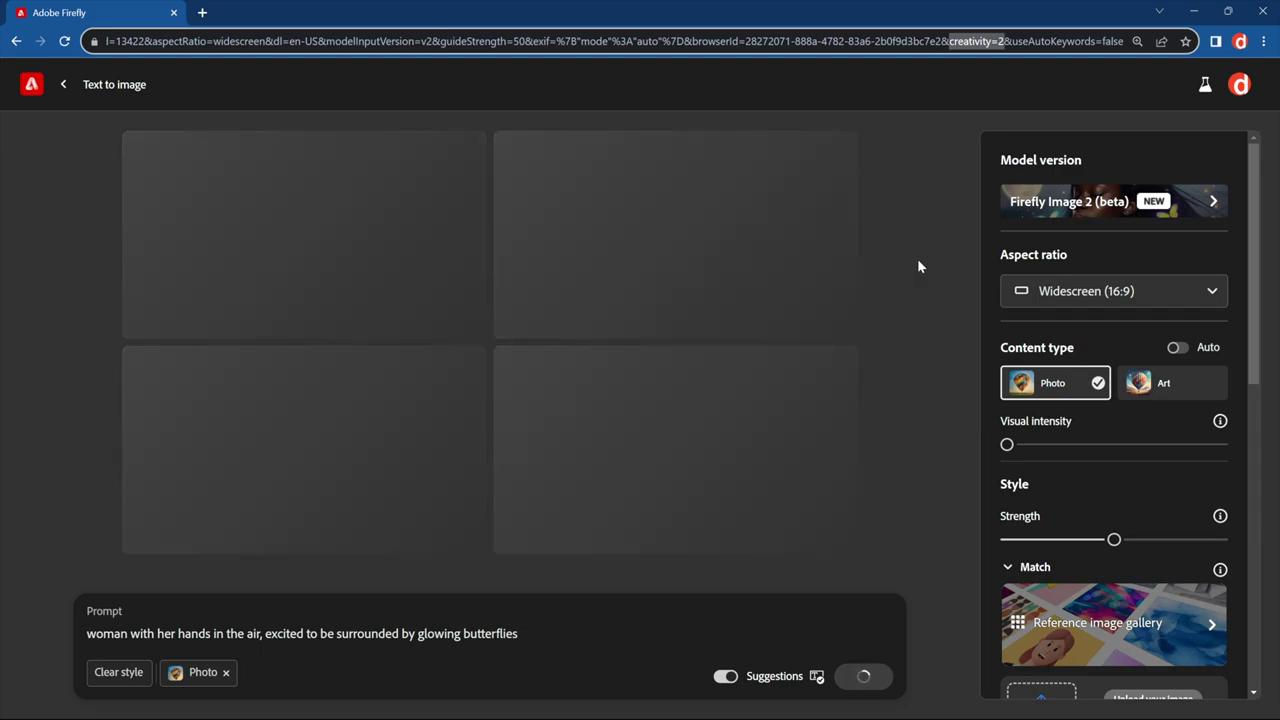
{"action": "mouse_move", "coordinate": [660, 383]}
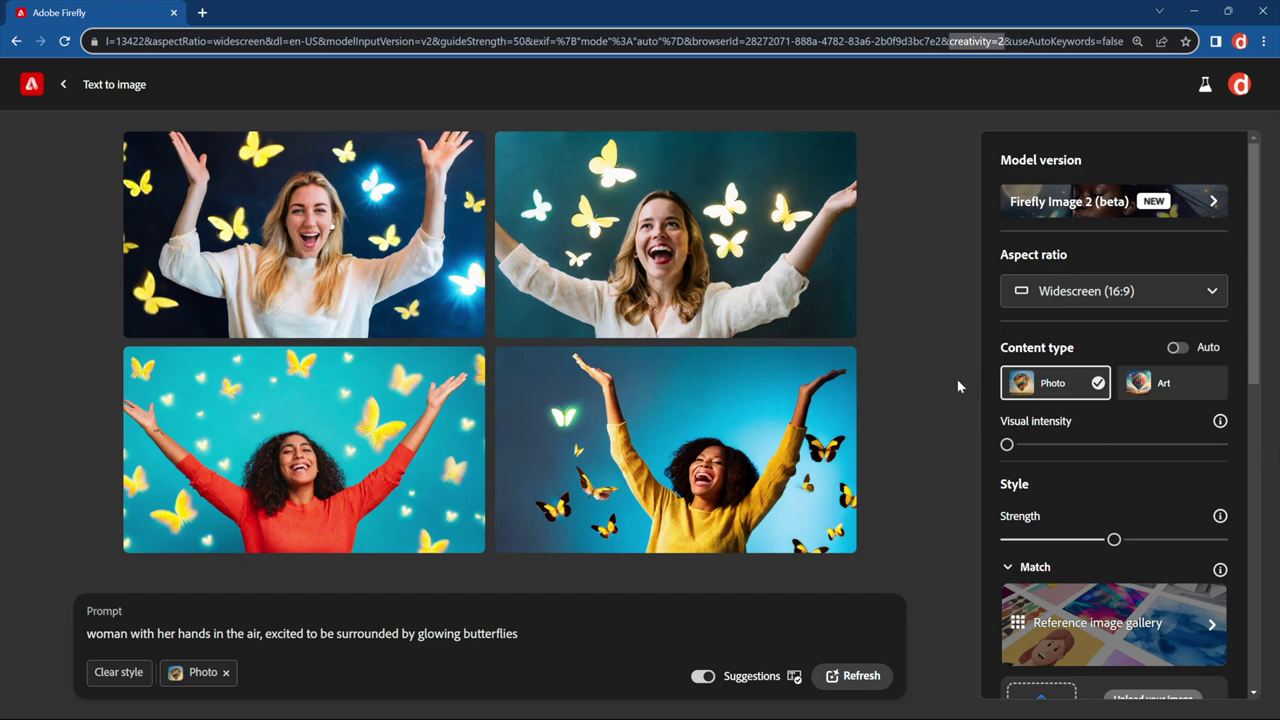
- Switch Content type to Art and regenerate the butterfly women as illustrations
{"action": "left_click", "coordinate": [1160, 390]}
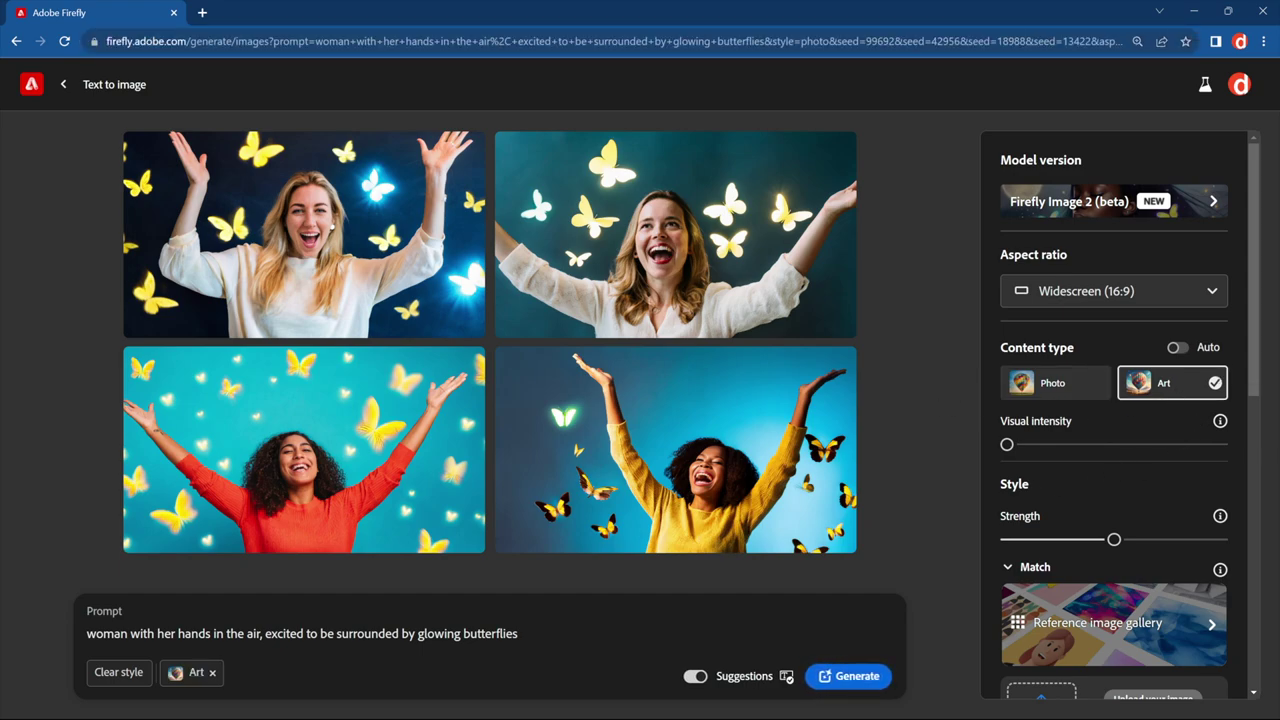
{"action": "left_click", "coordinate": [860, 676]}
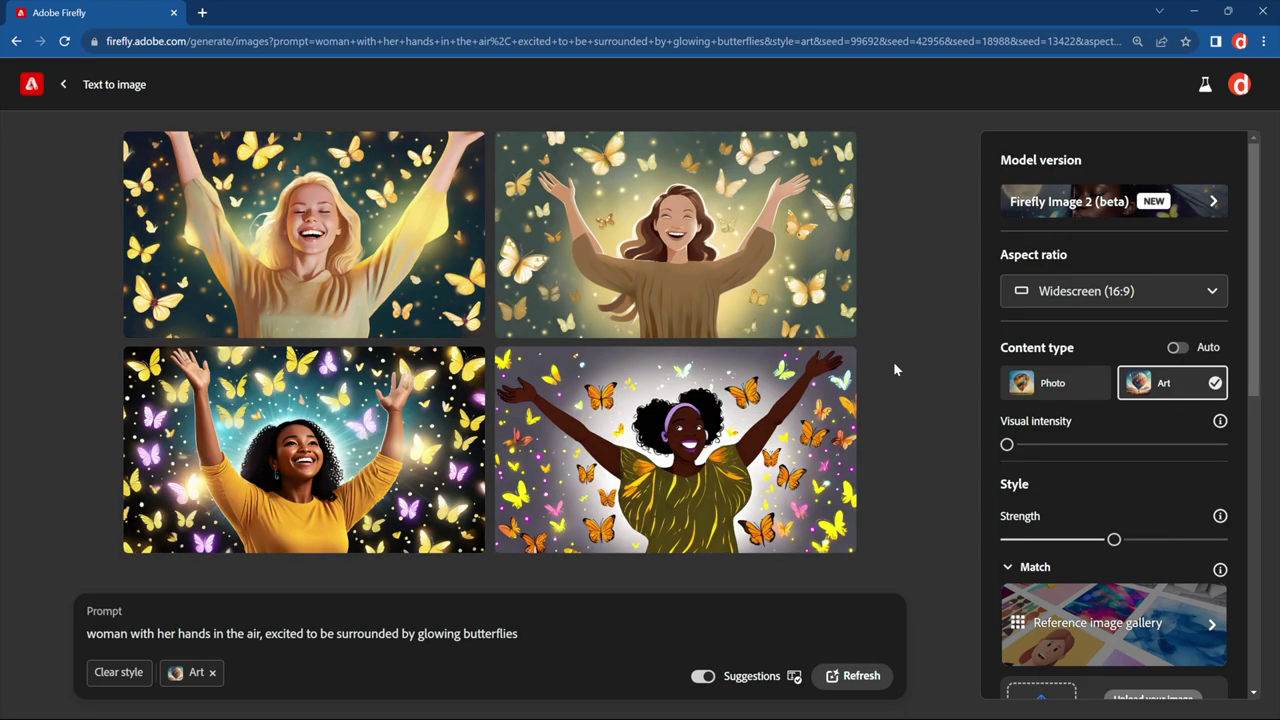
{"action": "mouse_move", "coordinate": [541, 432]}
- Regenerate the Art images at full Visual intensity and download the bottom-right one
{"action": "left_click_drag", "start_coordinate": [1007, 444], "coordinate": [1251, 452]}
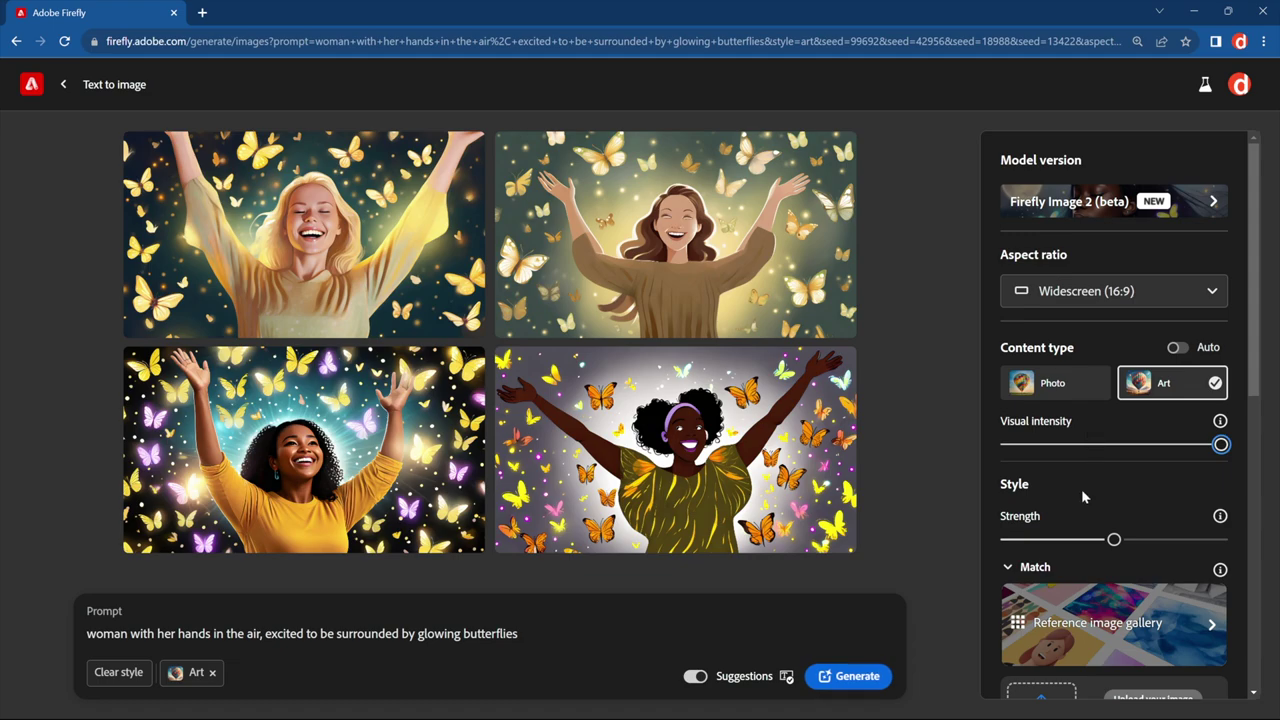
{"action": "left_click", "coordinate": [849, 676]}
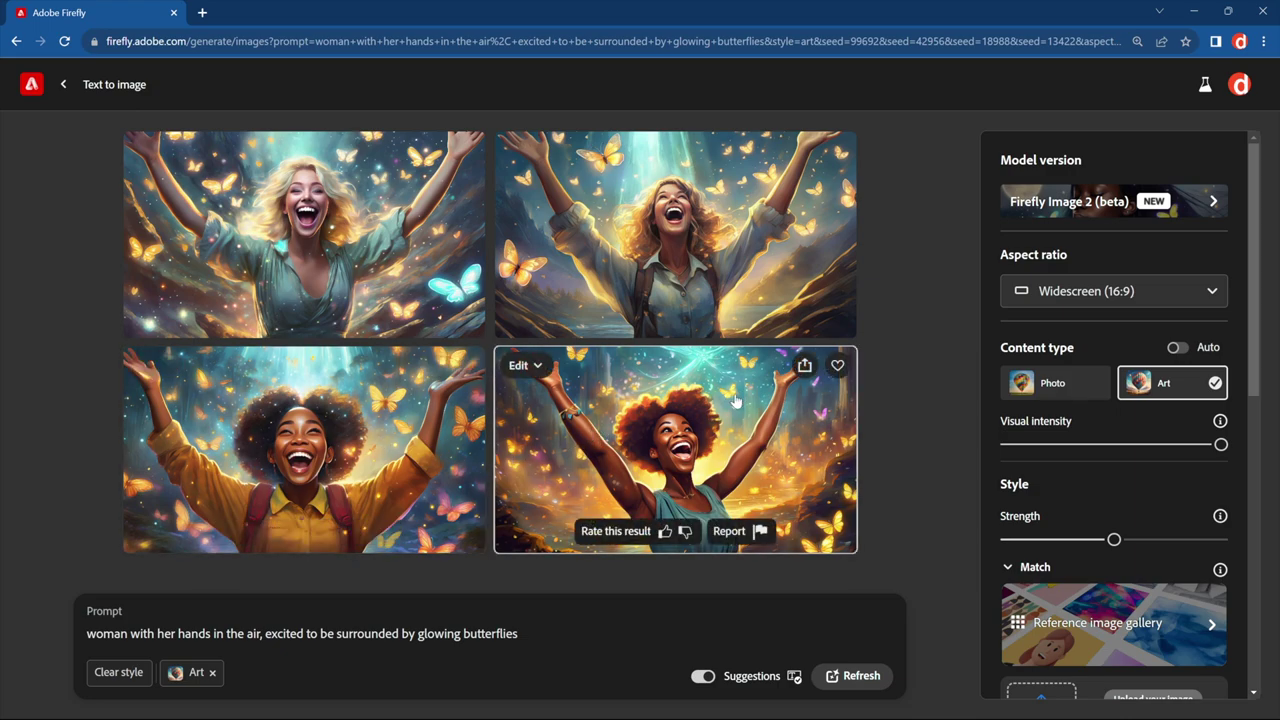
{"action": "left_click", "coordinate": [804, 367]}
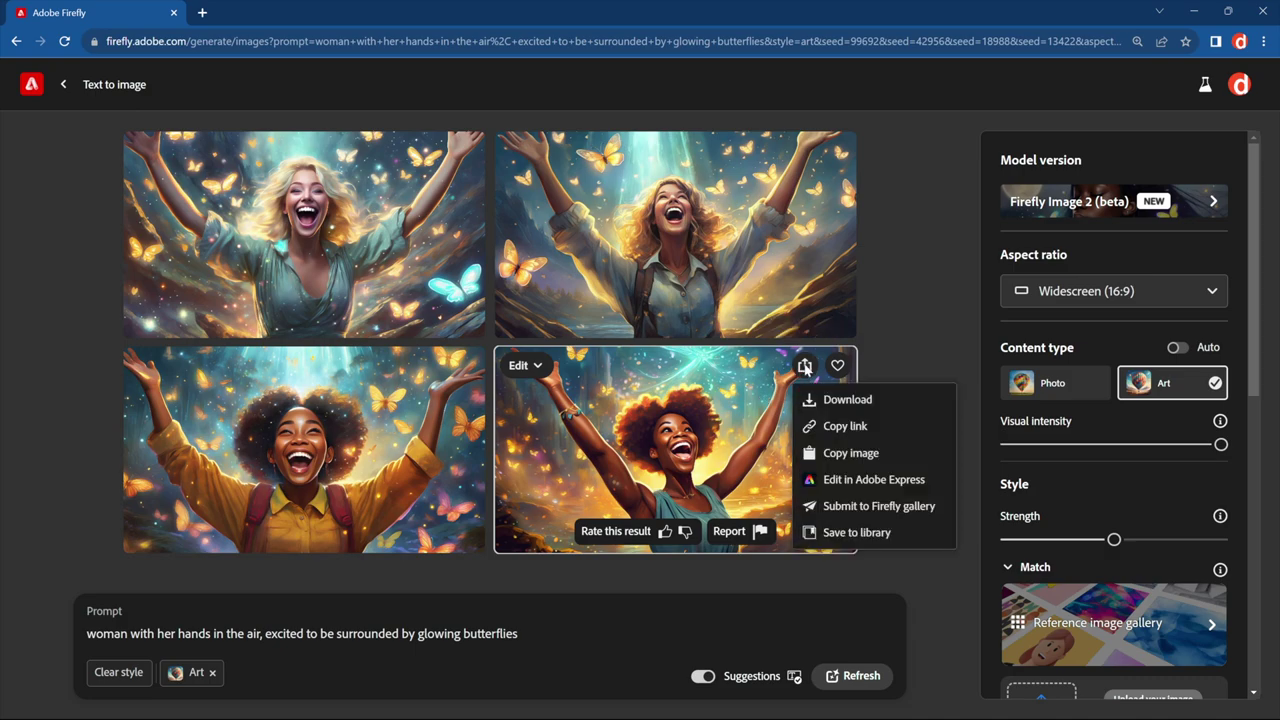
{"action": "left_click", "coordinate": [886, 399]}
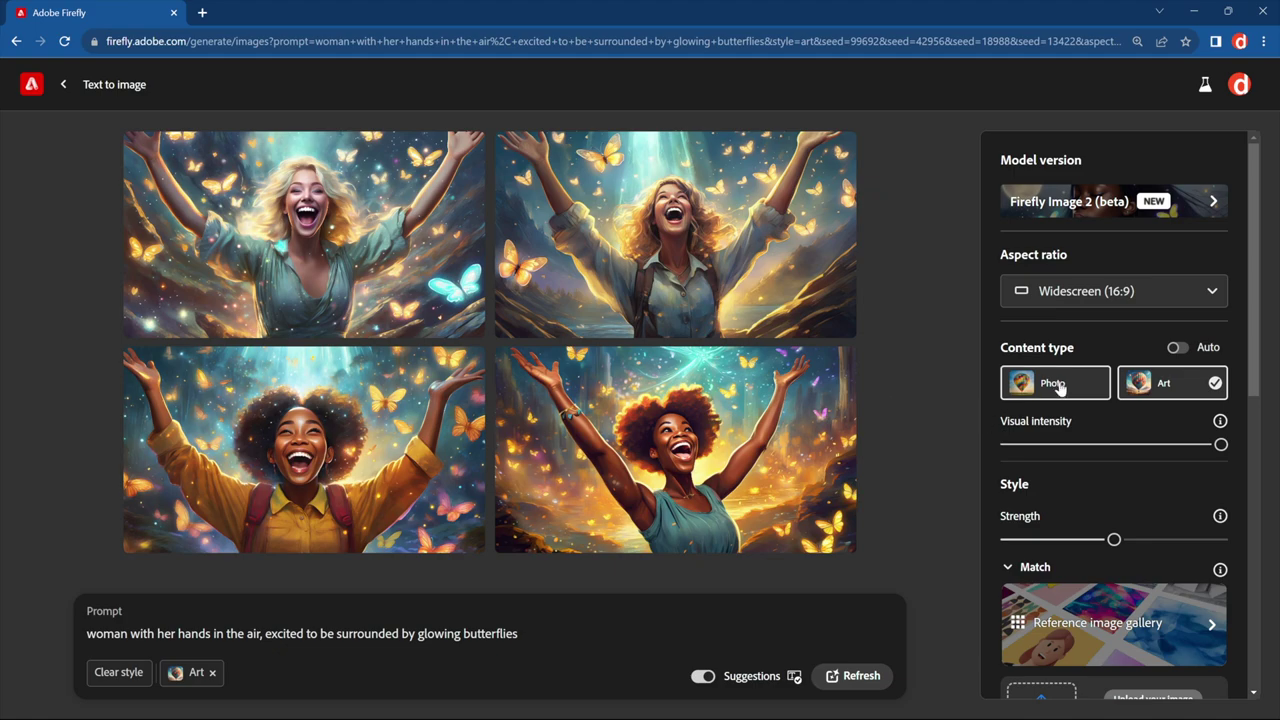
- Switch Content type back to Photo and regenerate the butterfly images
{"action": "left_click", "coordinate": [1060, 388]}
{"action": "left_click", "coordinate": [866, 677]}
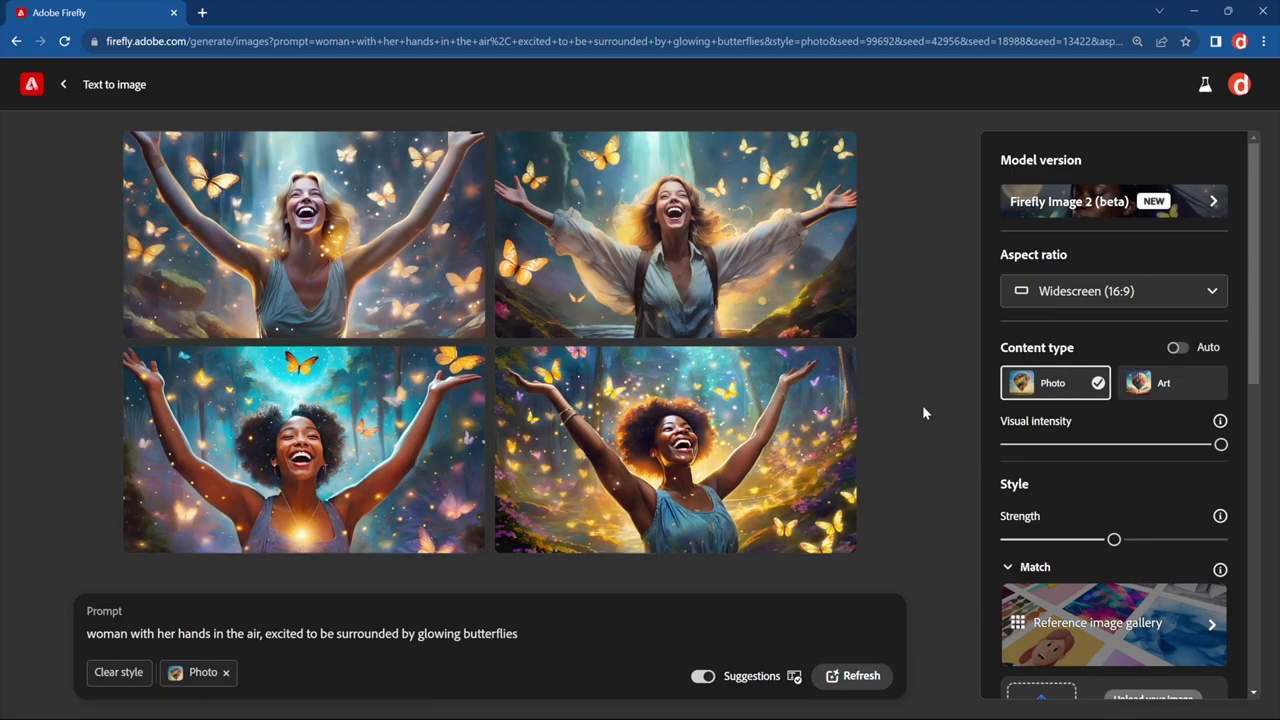
{"action": "mouse_move", "coordinate": [720, 408]}
- Inspect the seed and creativity parameters following style=photo in the page address
{"action": "left_click", "coordinate": [751, 42]}
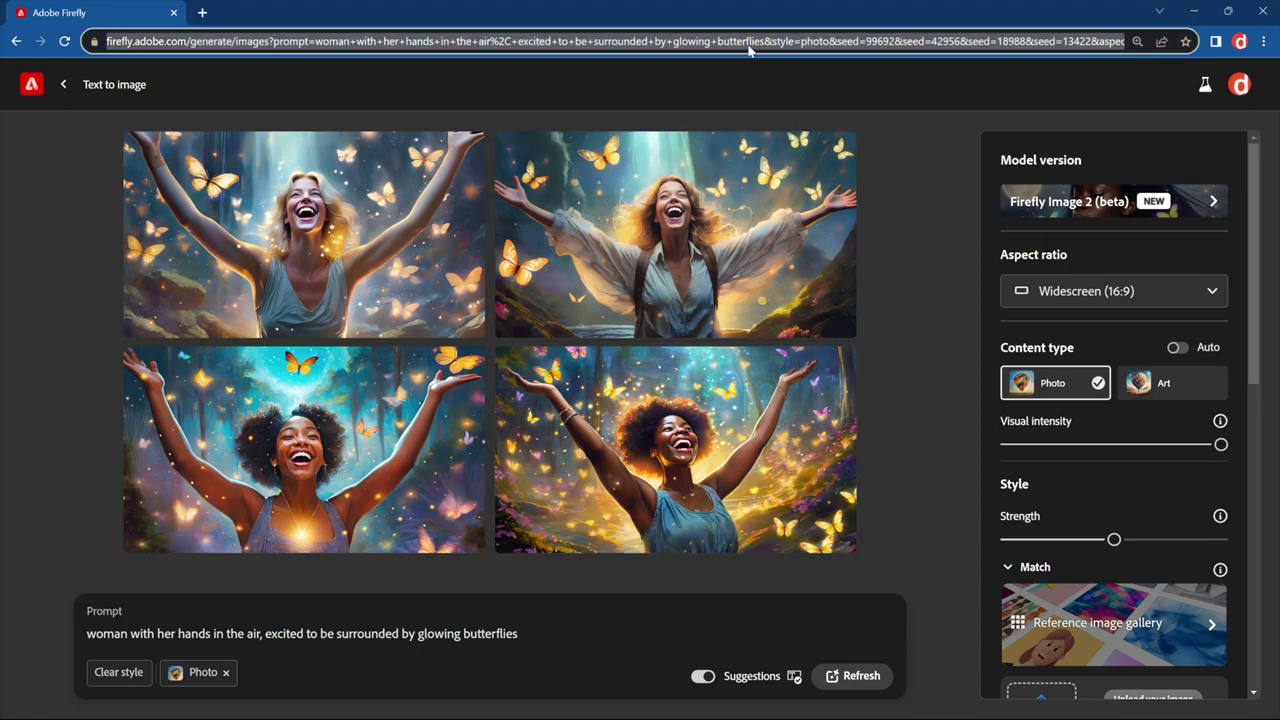
{"action": "left_click", "coordinate": [865, 41]}
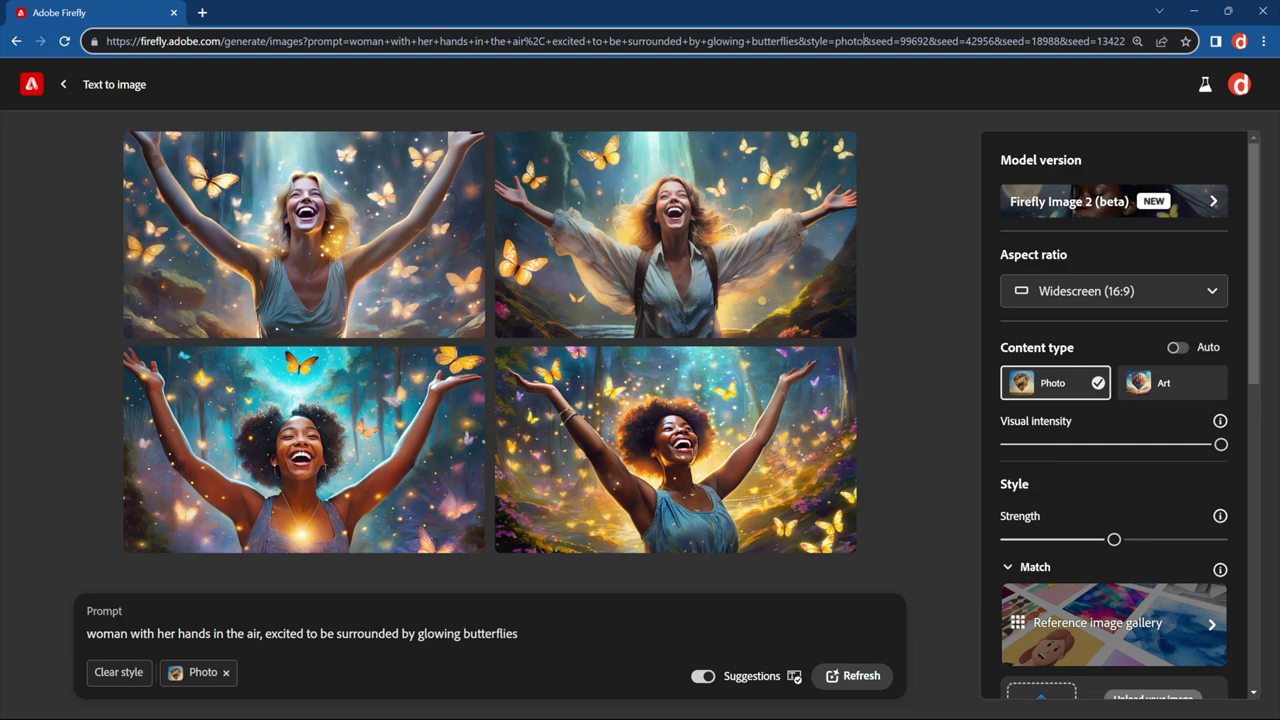
{"action": "left_click_drag", "start_coordinate": [865, 41], "coordinate": [1046, 41]}
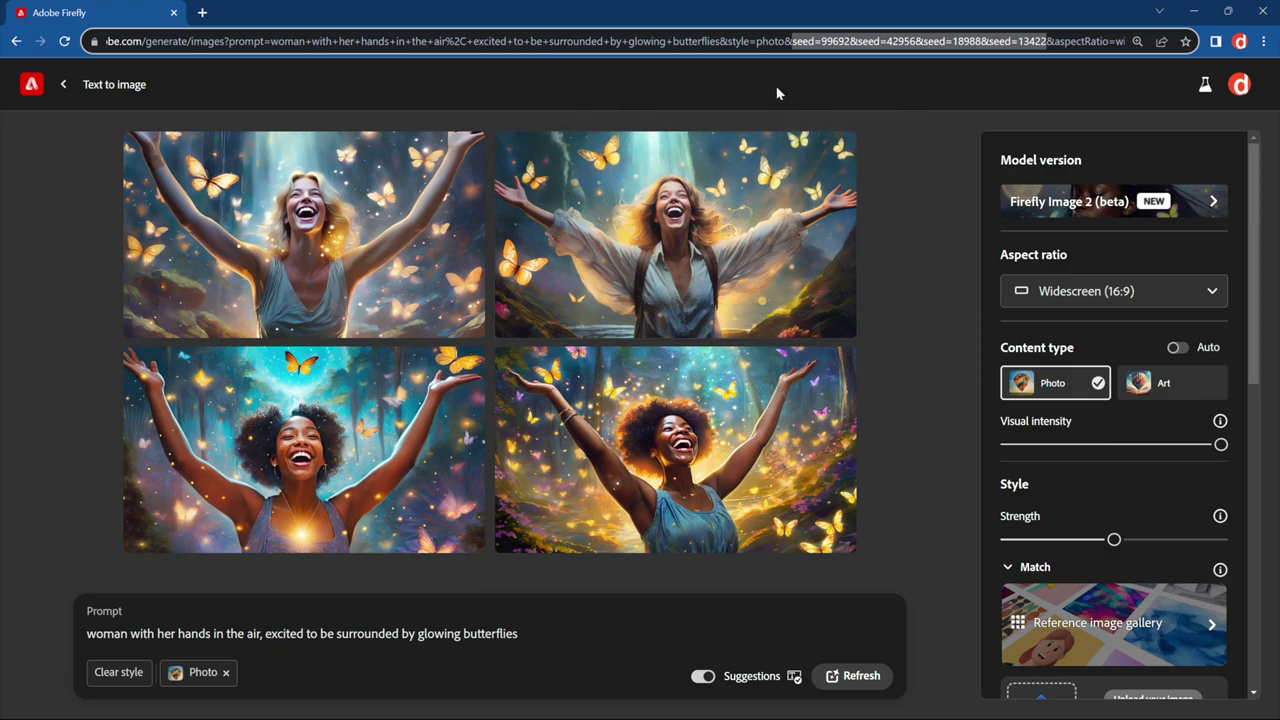
{"action": "left_click", "coordinate": [698, 41]}
{"action": "key", "text": "ctrl+a"}
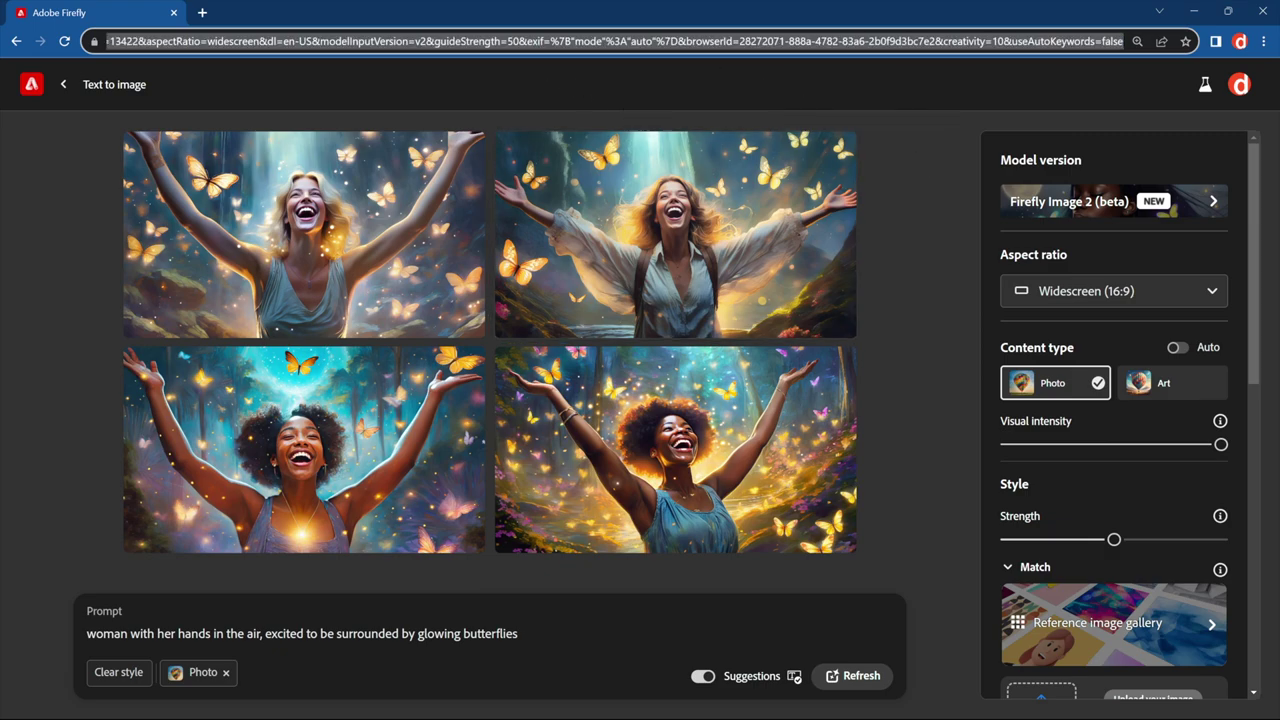
{"action": "left_click", "coordinate": [924, 206]}
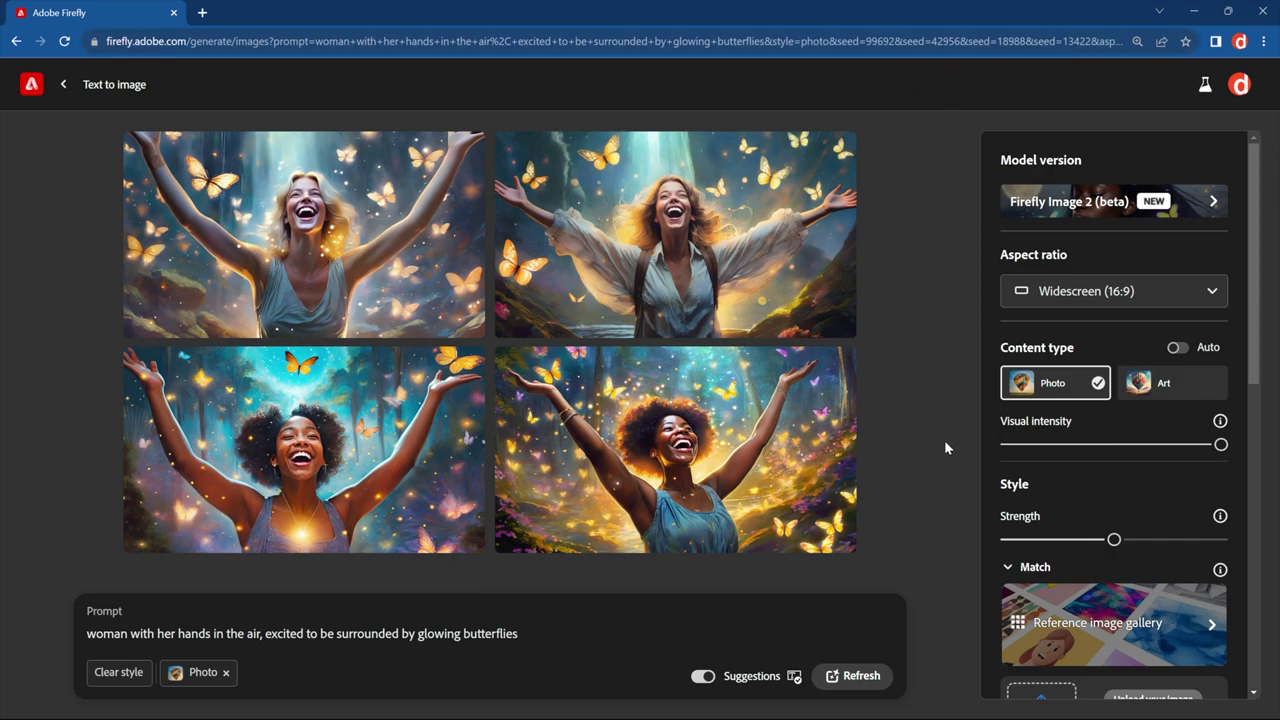
- Scroll the settings panel and expand the Photo settings section
{"action": "left_click", "coordinate": [1255, 480]}
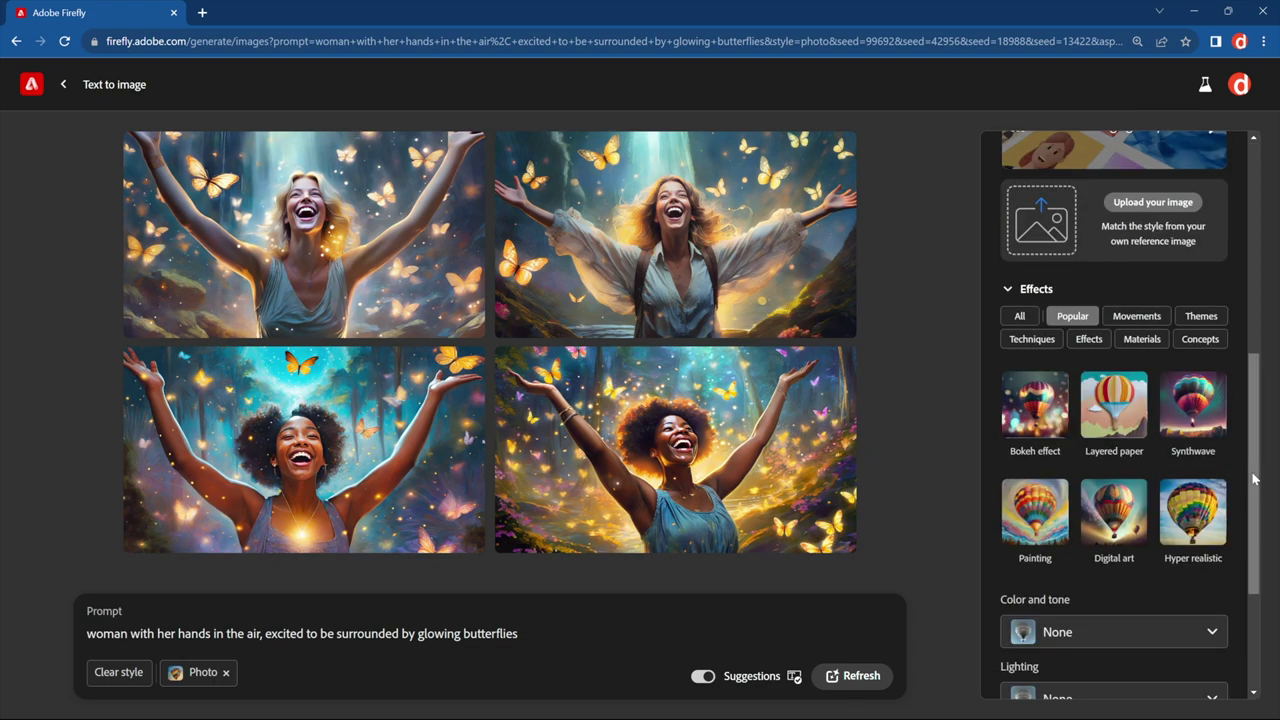
{"action": "left_click_drag", "start_coordinate": [1255, 480], "coordinate": [1272, 588]}
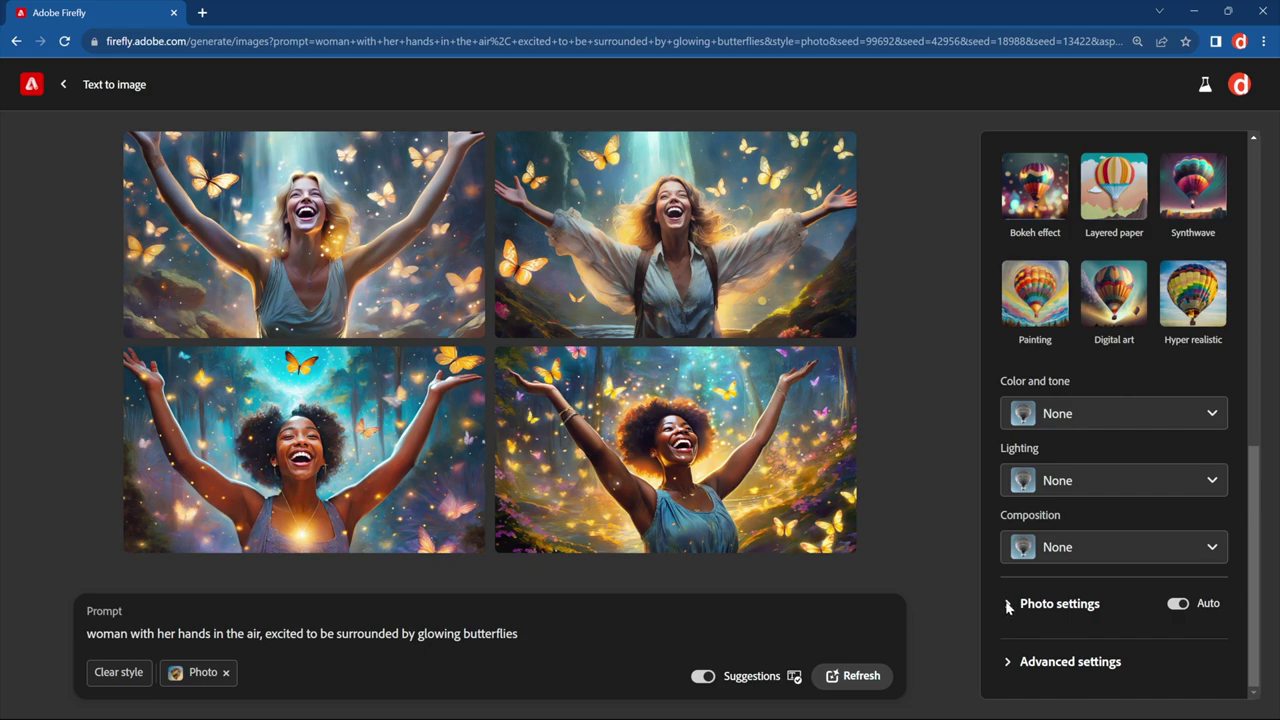
{"action": "left_click", "coordinate": [1061, 605]}
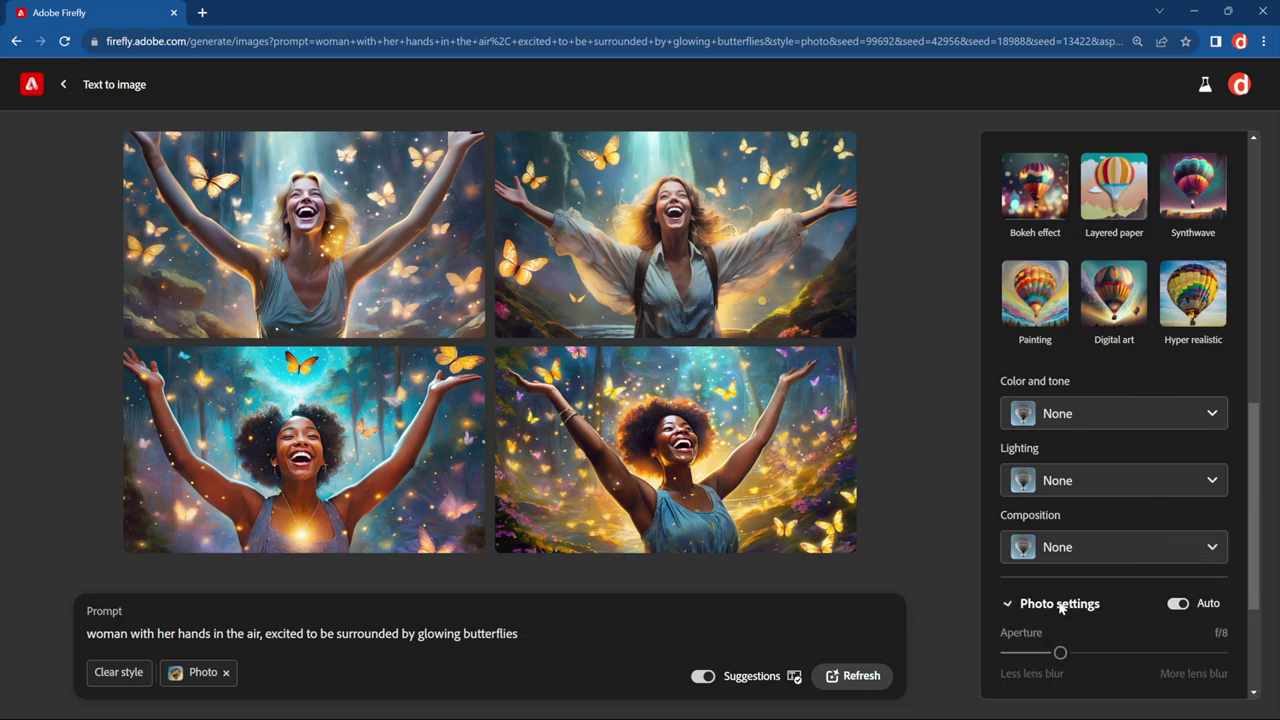
{"action": "scroll", "coordinate": [1092, 576], "scroll_direction": "down", "scroll_amount": 1}
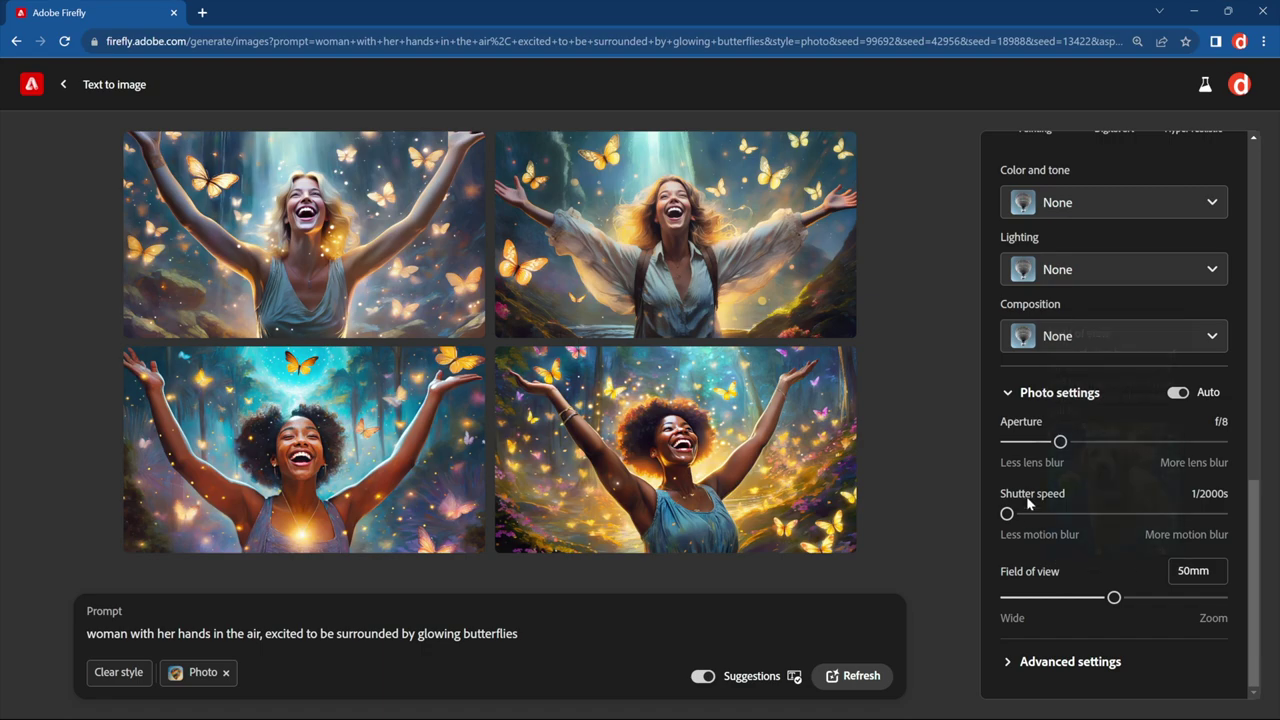
- Set Aperture to f/1.2 after briefly trying f/22, and Field of view to 300mm
{"action": "mouse_move", "coordinate": [1040, 437]}
{"action": "mouse_move", "coordinate": [763, 410]}
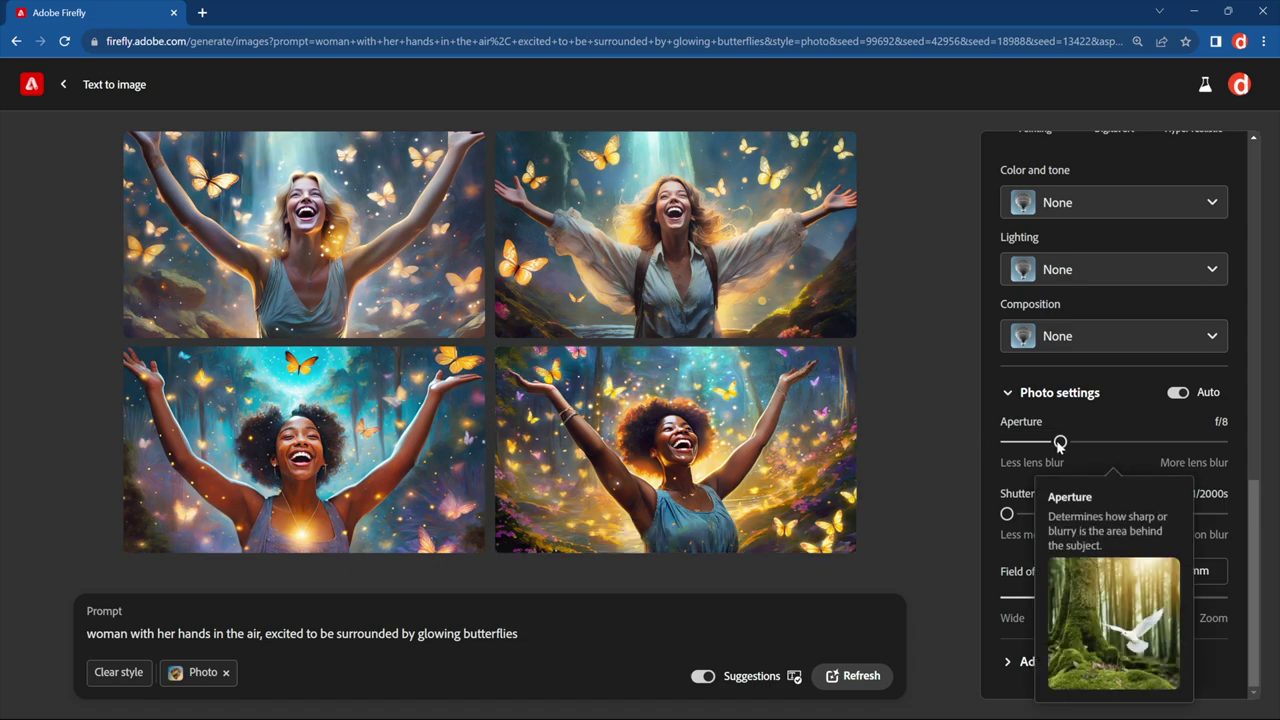
{"action": "left_click_drag", "start_coordinate": [1060, 442], "coordinate": [1240, 441]}
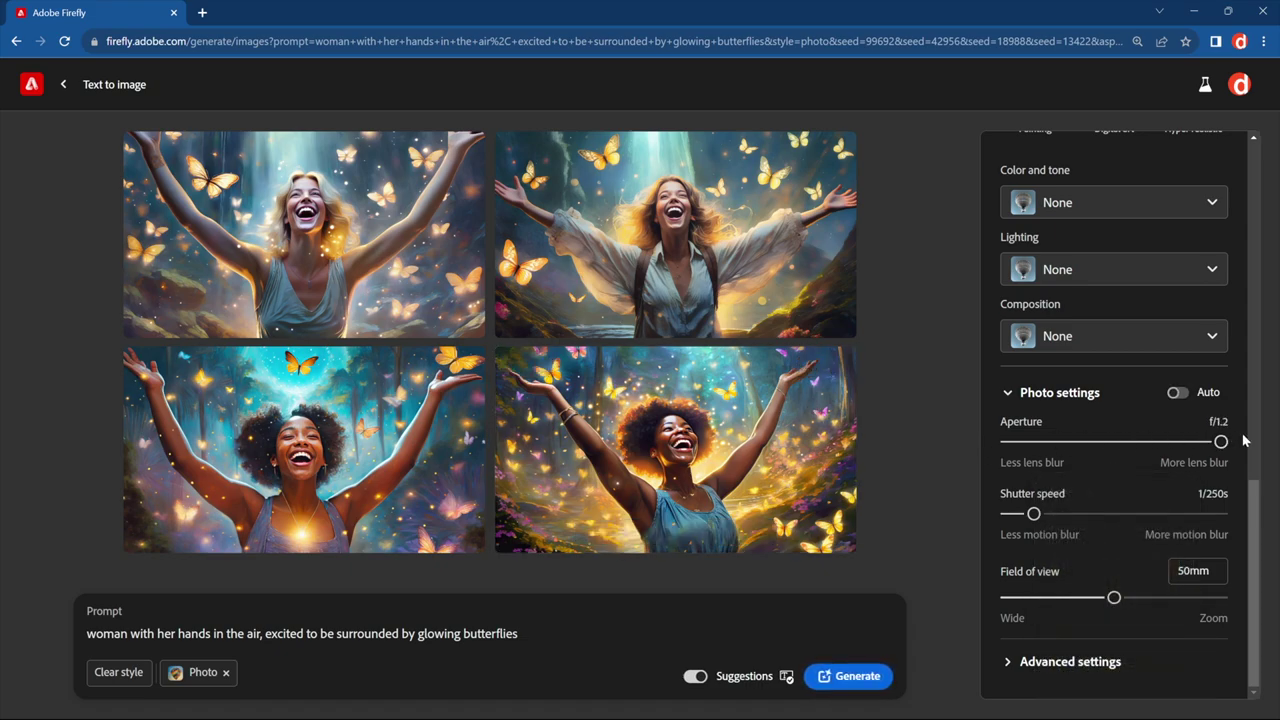
{"action": "mouse_move", "coordinate": [1219, 439]}
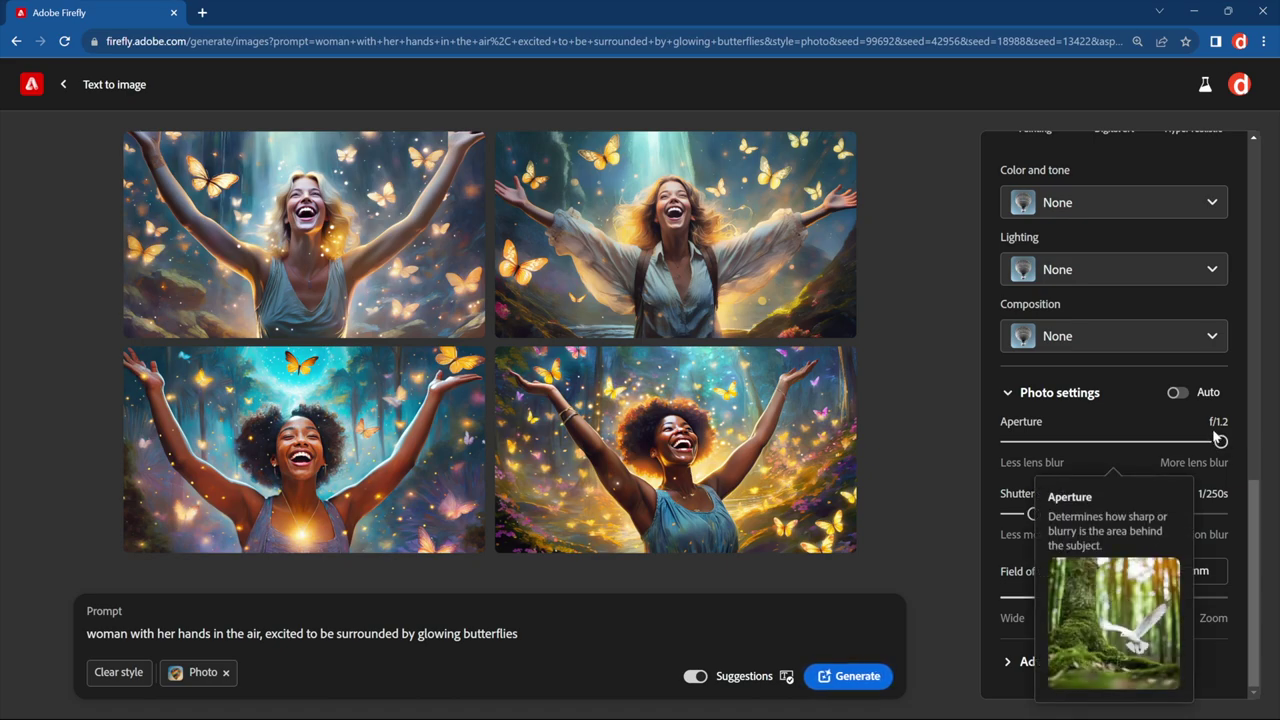
{"action": "left_click_drag", "start_coordinate": [1219, 439], "coordinate": [1006, 441]}
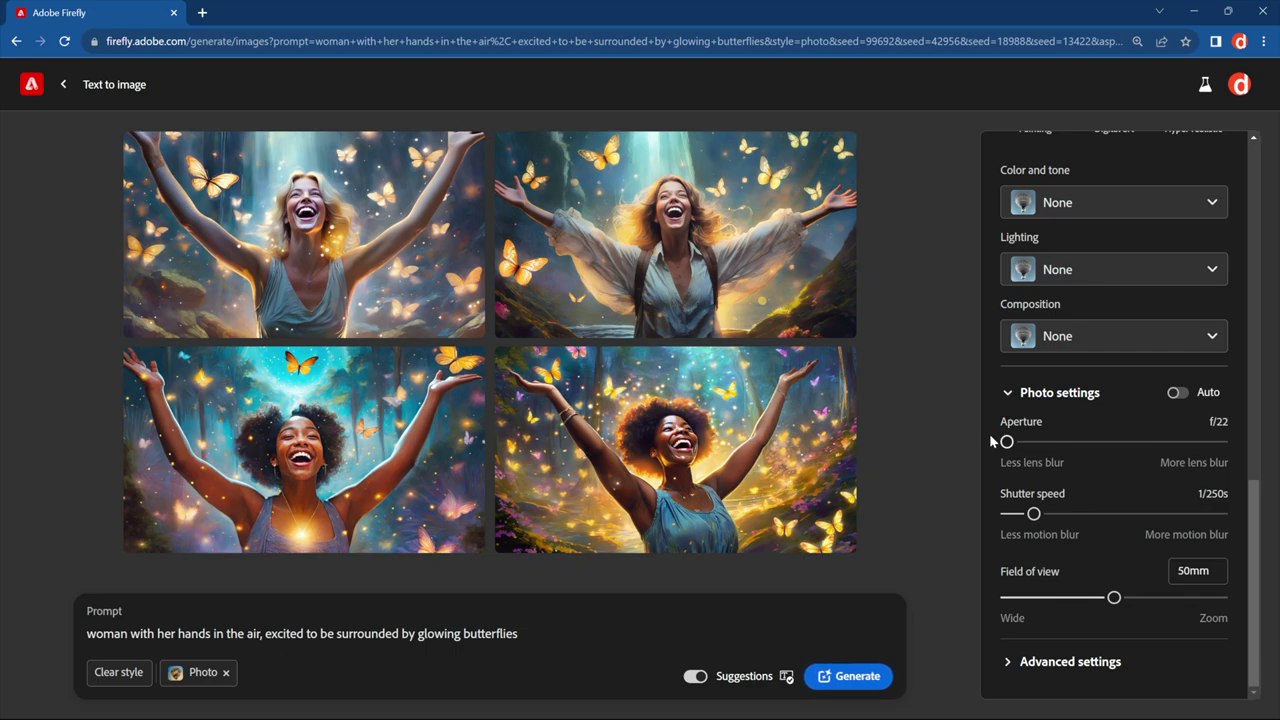
{"action": "left_click_drag", "start_coordinate": [1016, 441], "coordinate": [1221, 439]}
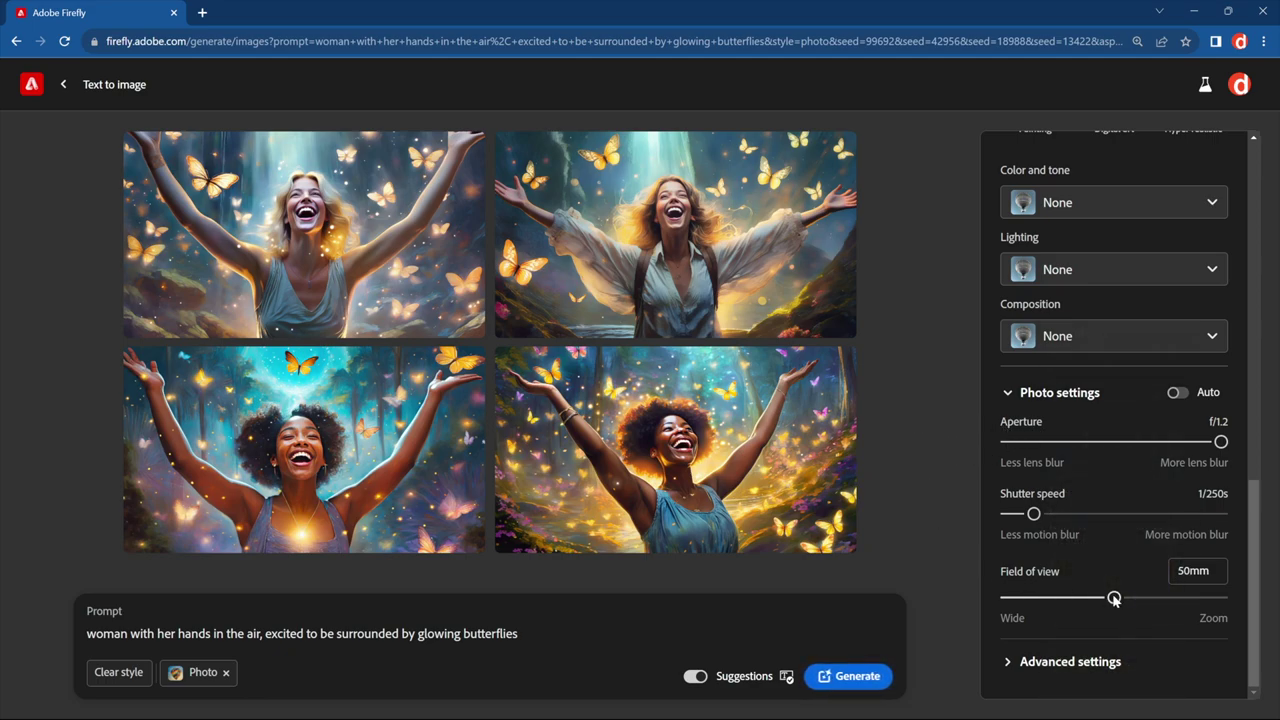
{"action": "left_click_drag", "start_coordinate": [1114, 598], "coordinate": [1238, 603]}
- Render four new Widescreen Photo butterfly images and view the bottom-left result full size
{"action": "left_click", "coordinate": [878, 677]}
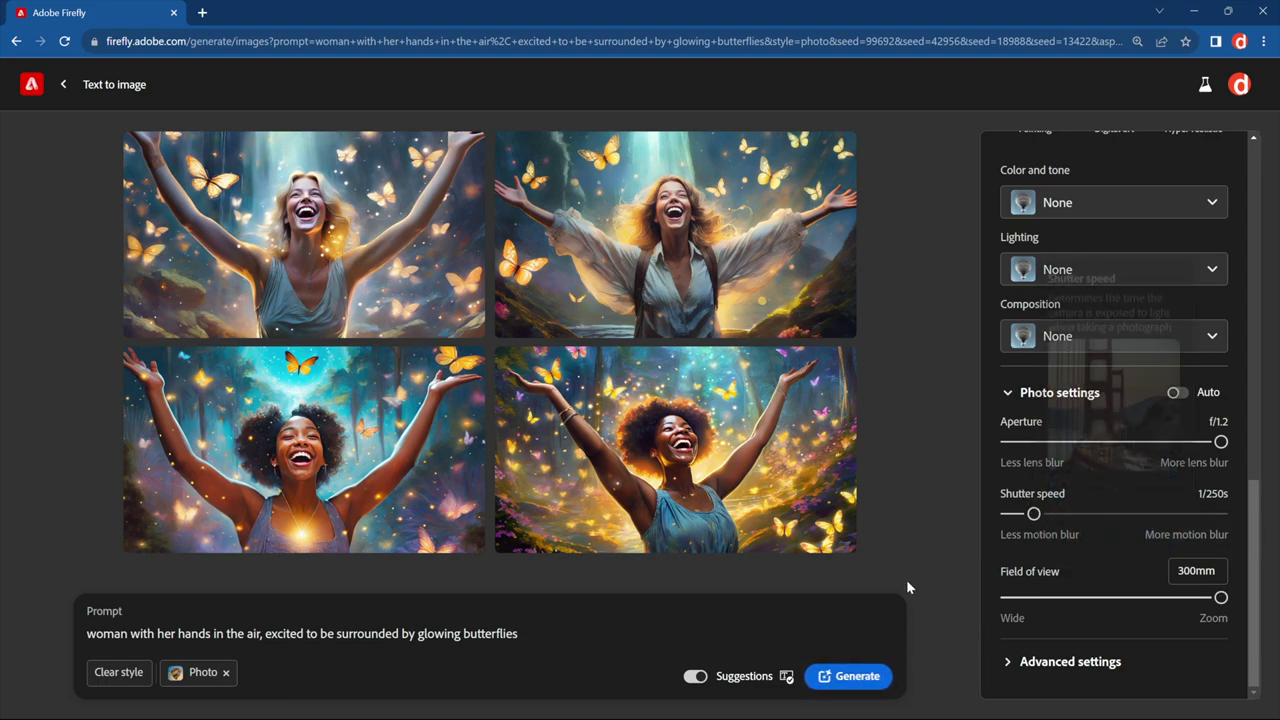
{"action": "left_click", "coordinate": [876, 675]}
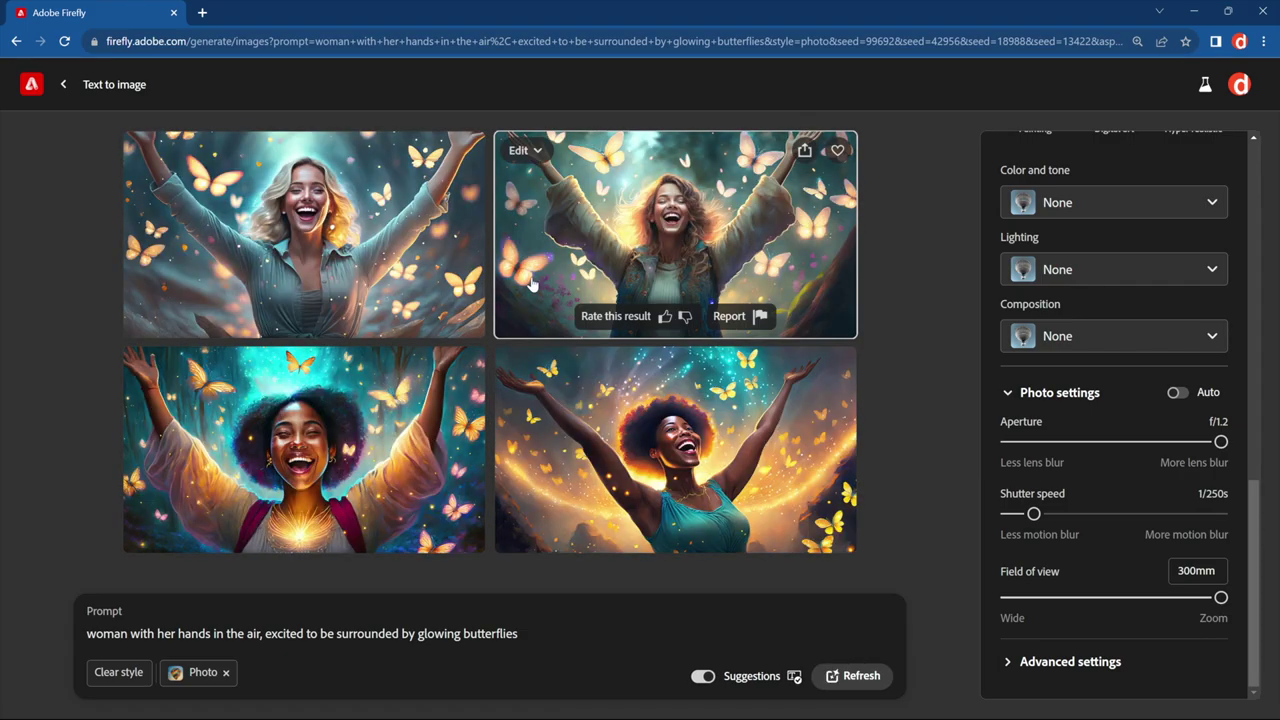
{"action": "mouse_move", "coordinate": [470, 314]}
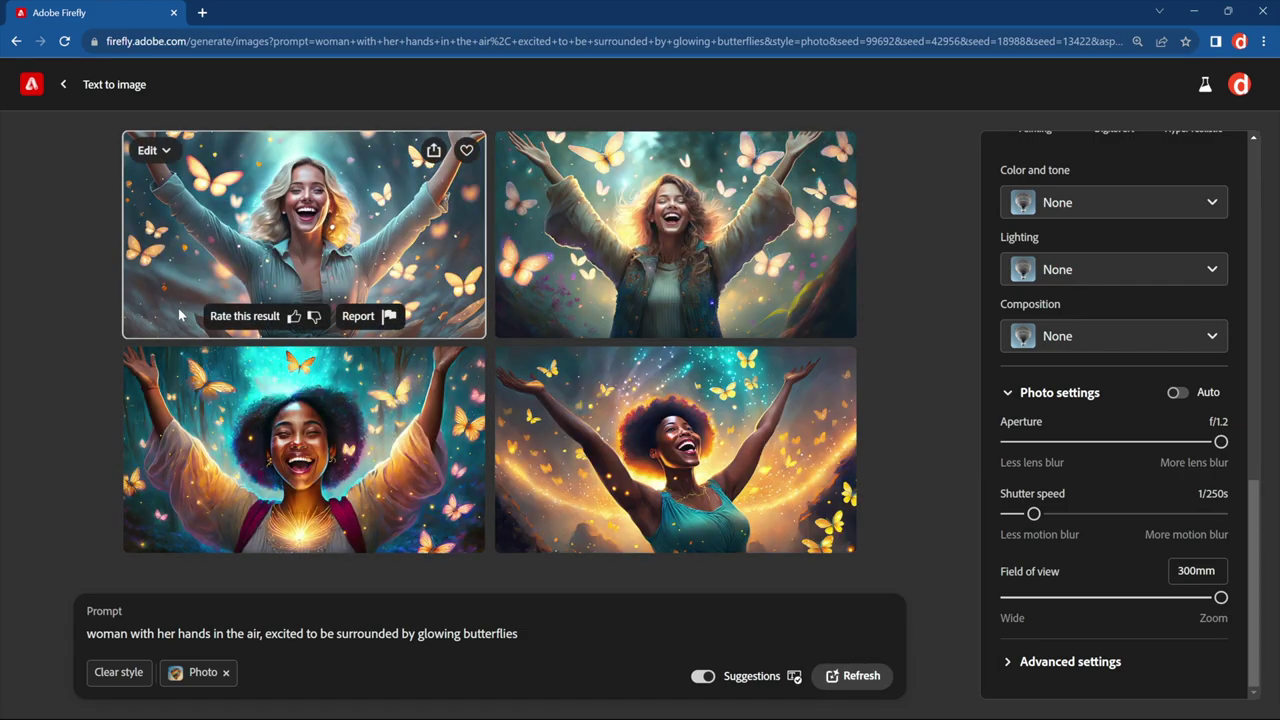
{"action": "mouse_move", "coordinate": [200, 392]}
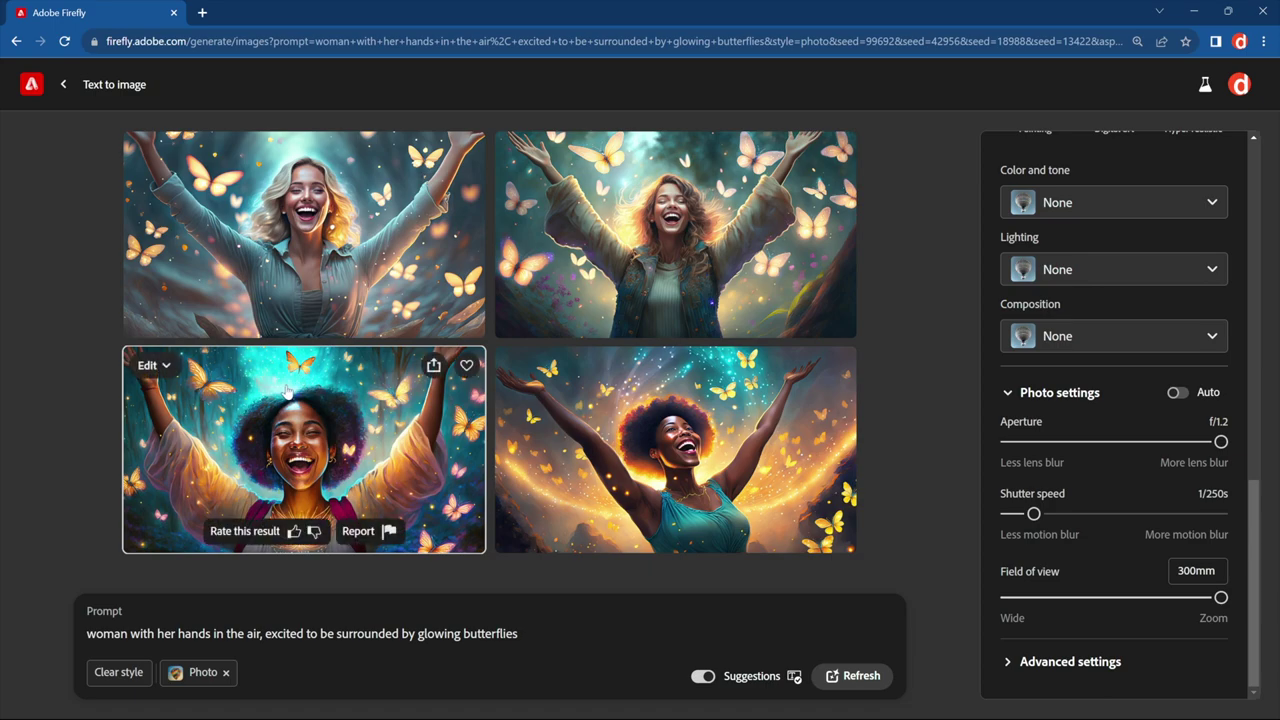
{"action": "left_click", "coordinate": [332, 404]}
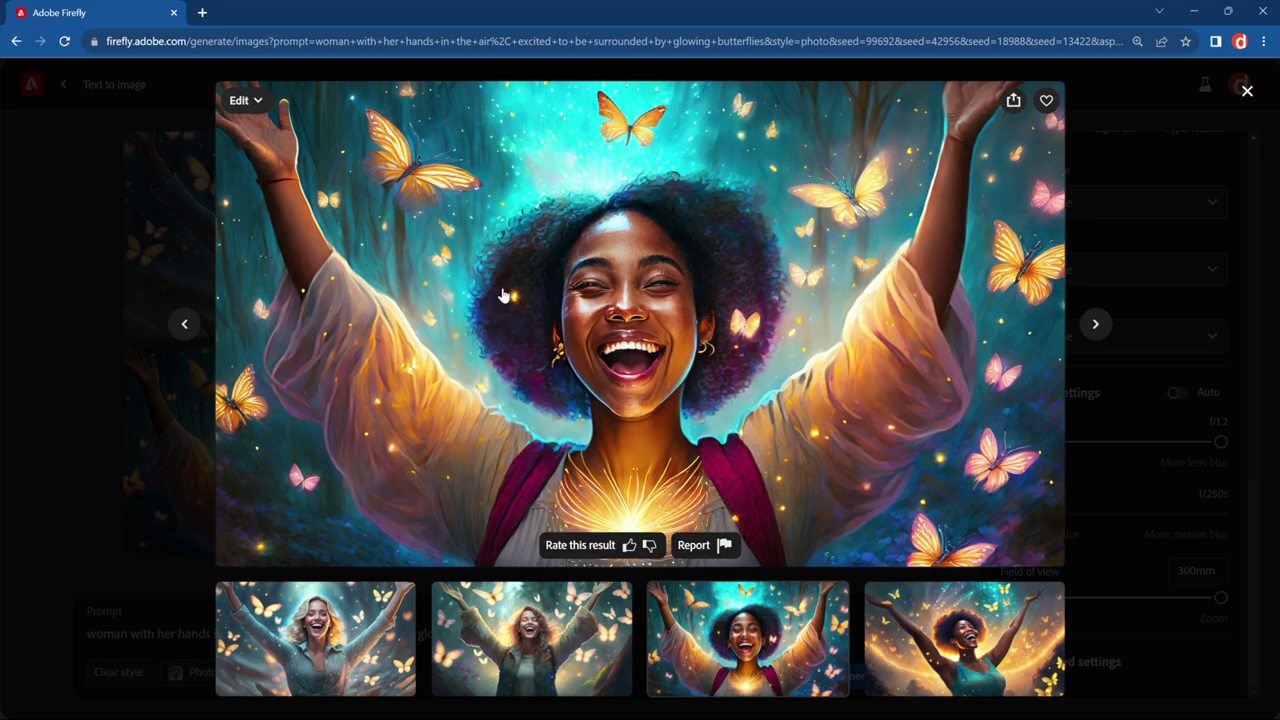
{"action": "key", "text": "Escape"}
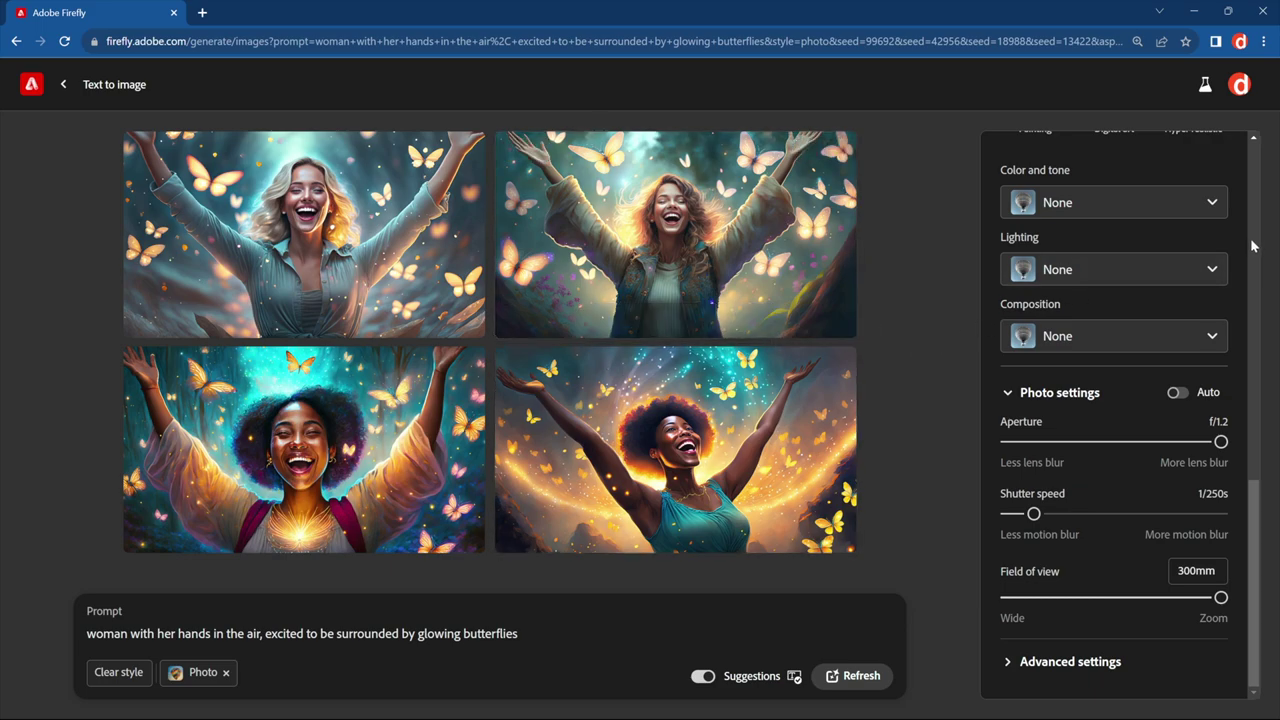
{"action": "scroll", "coordinate": [1251, 240], "scroll_direction": "up", "scroll_amount": 10}
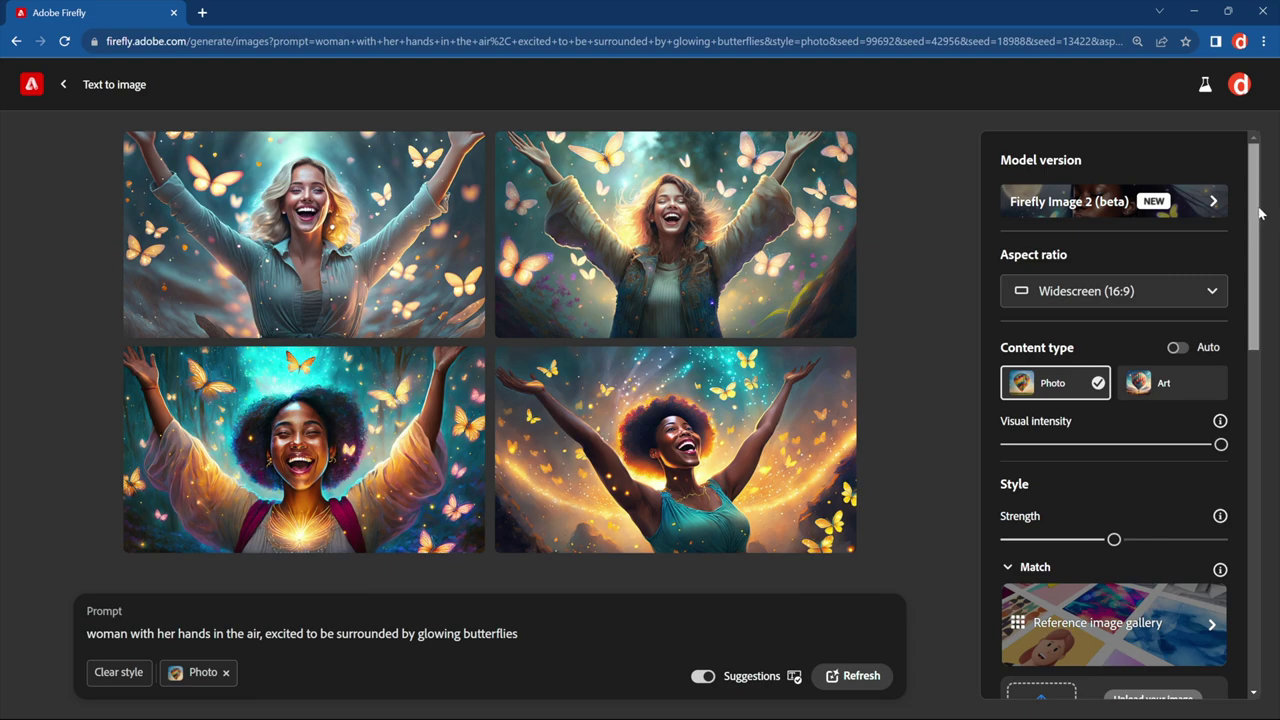
- Lower Visual intensity to just below mid-level and generate a more photographic butterfly batch
{"action": "left_click_drag", "start_coordinate": [1221, 445], "coordinate": [1114, 446]}
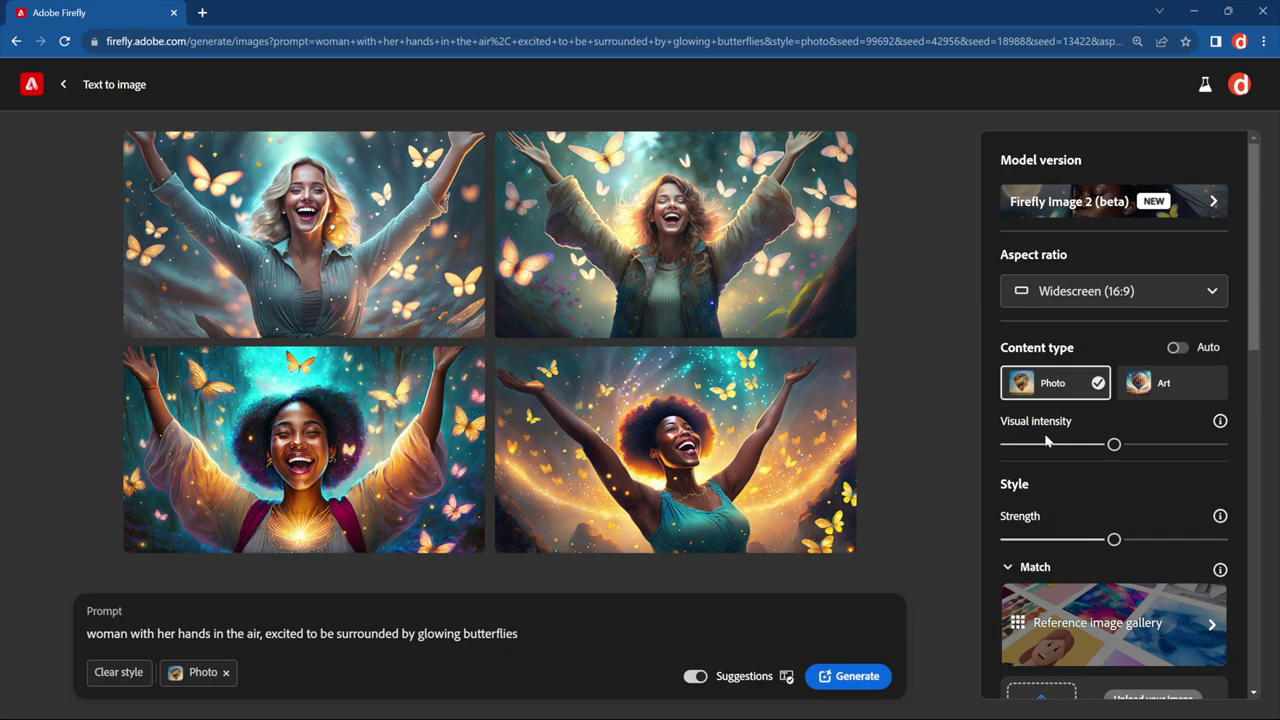
{"action": "left_click_drag", "start_coordinate": [1113, 446], "coordinate": [1076, 450]}
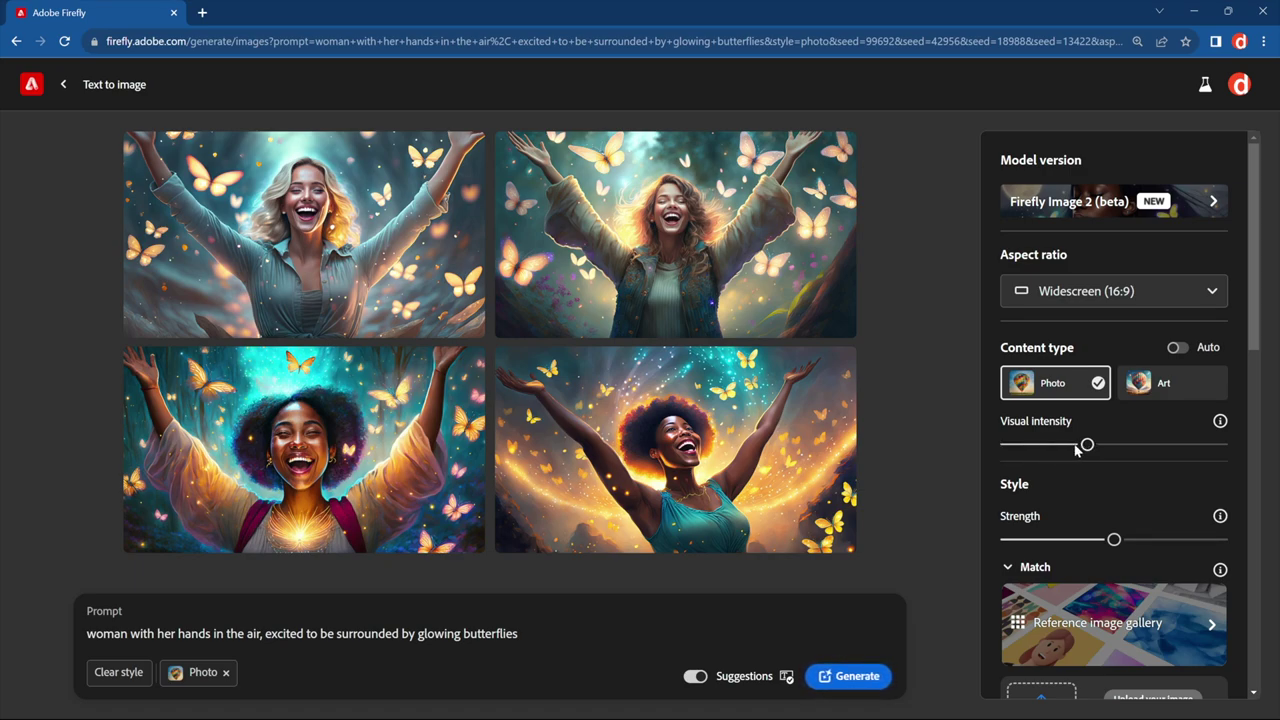
{"action": "left_click", "coordinate": [850, 678]}
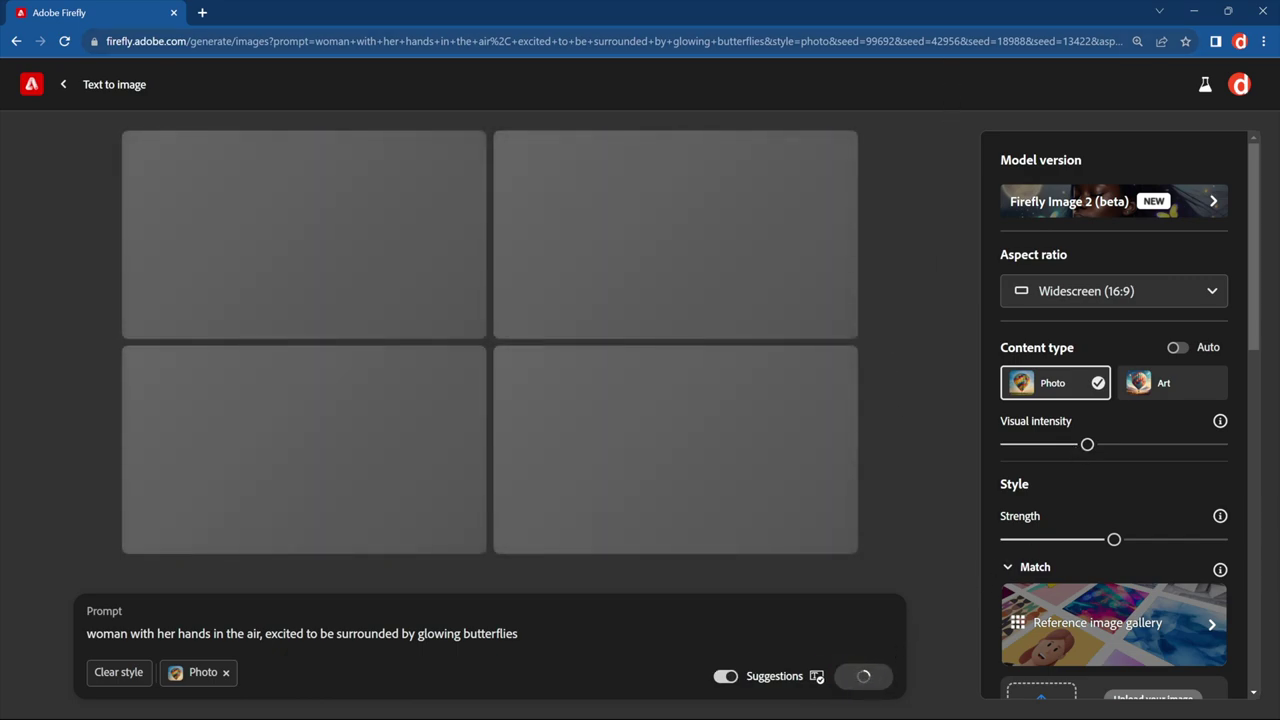
- Select the seed and settings part of the page address to inspect it
{"action": "left_click", "coordinate": [943, 45]}
{"action": "left_click", "coordinate": [943, 45]}
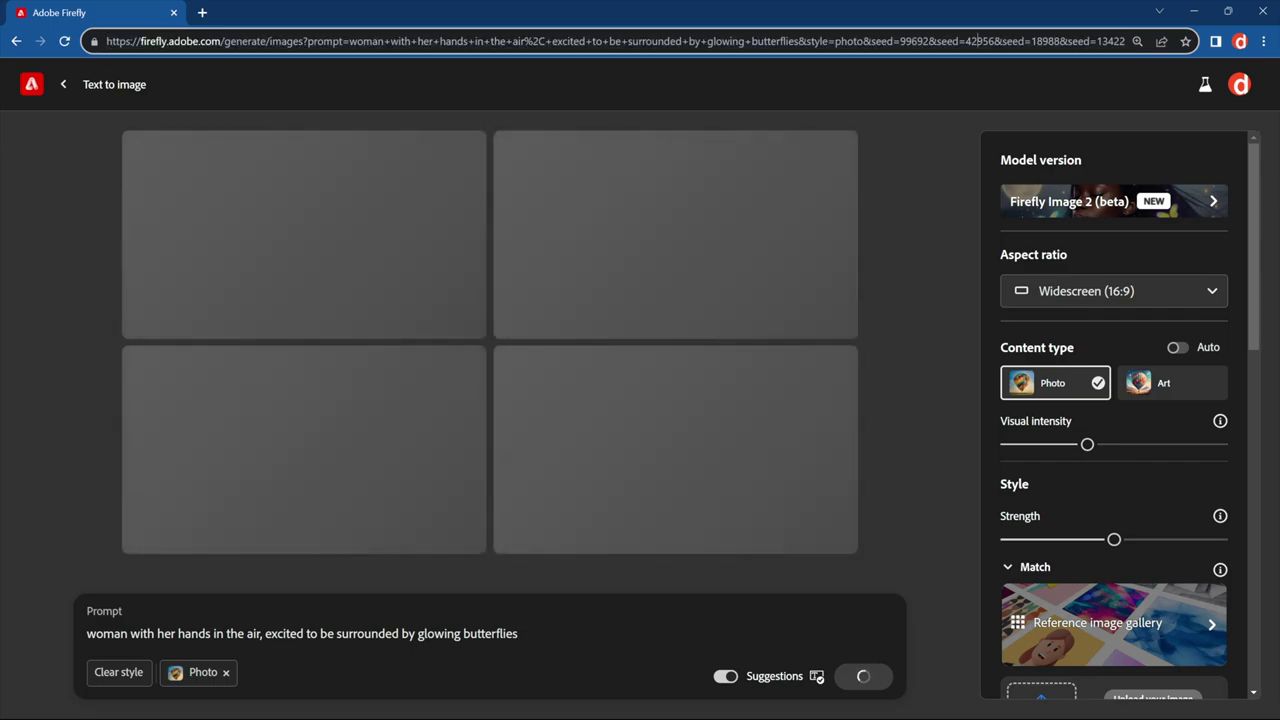
{"action": "mouse_move", "coordinate": [940, 41]}
{"action": "left_mouse_down"}
{"action": "mouse_move", "coordinate": [1125, 41]}
{"action": "mouse_move", "coordinate": [949, 42]}
{"action": "left_mouse_up"}
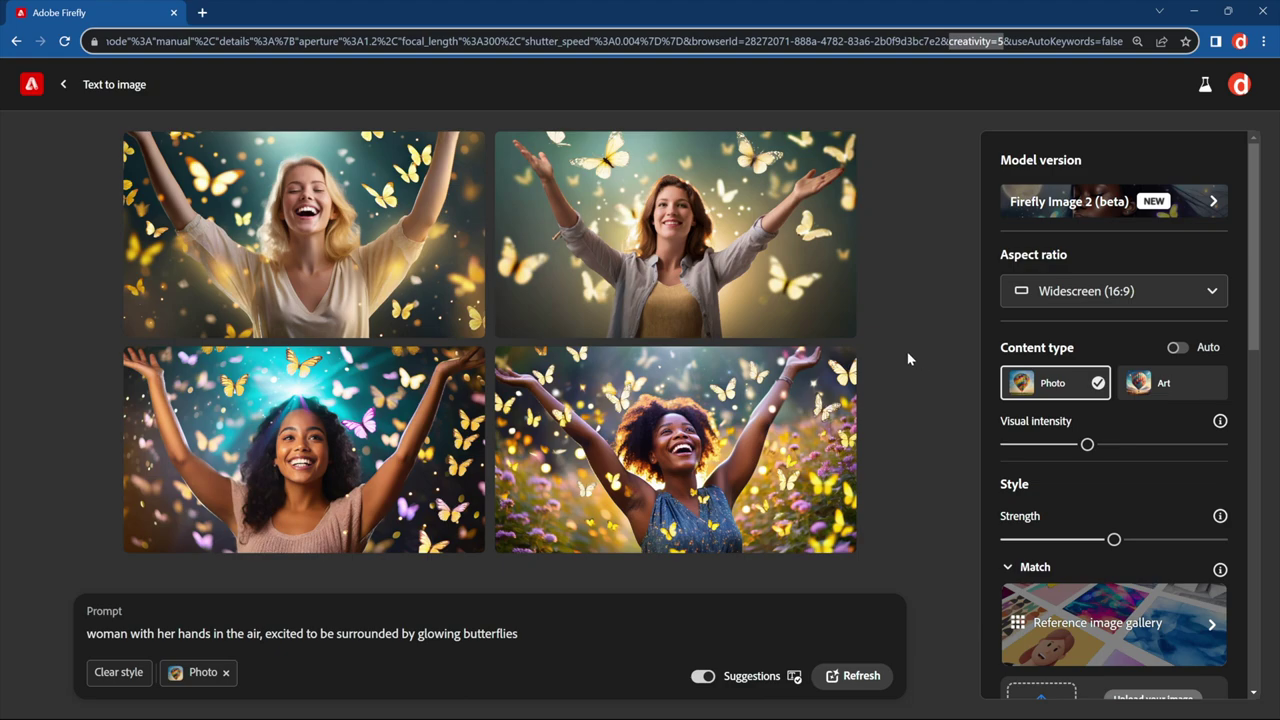
{"action": "left_click", "coordinate": [698, 472]}
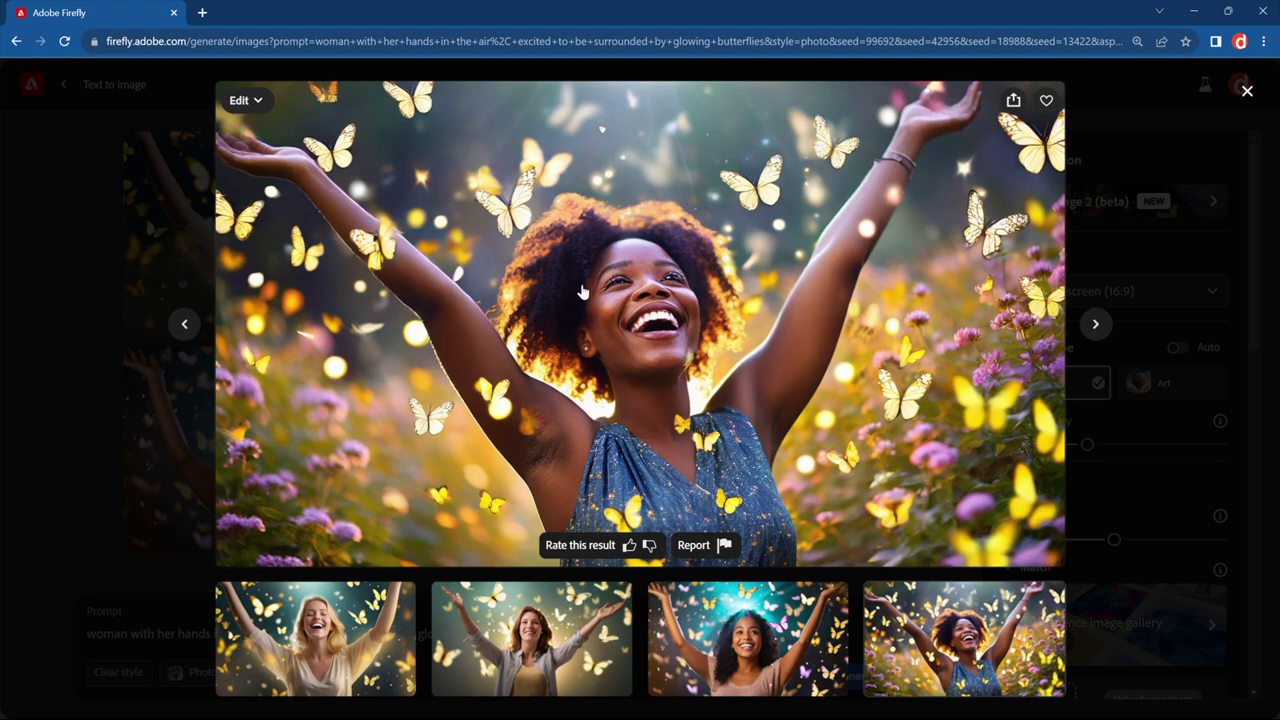
{"action": "left_click", "coordinate": [182, 212]}
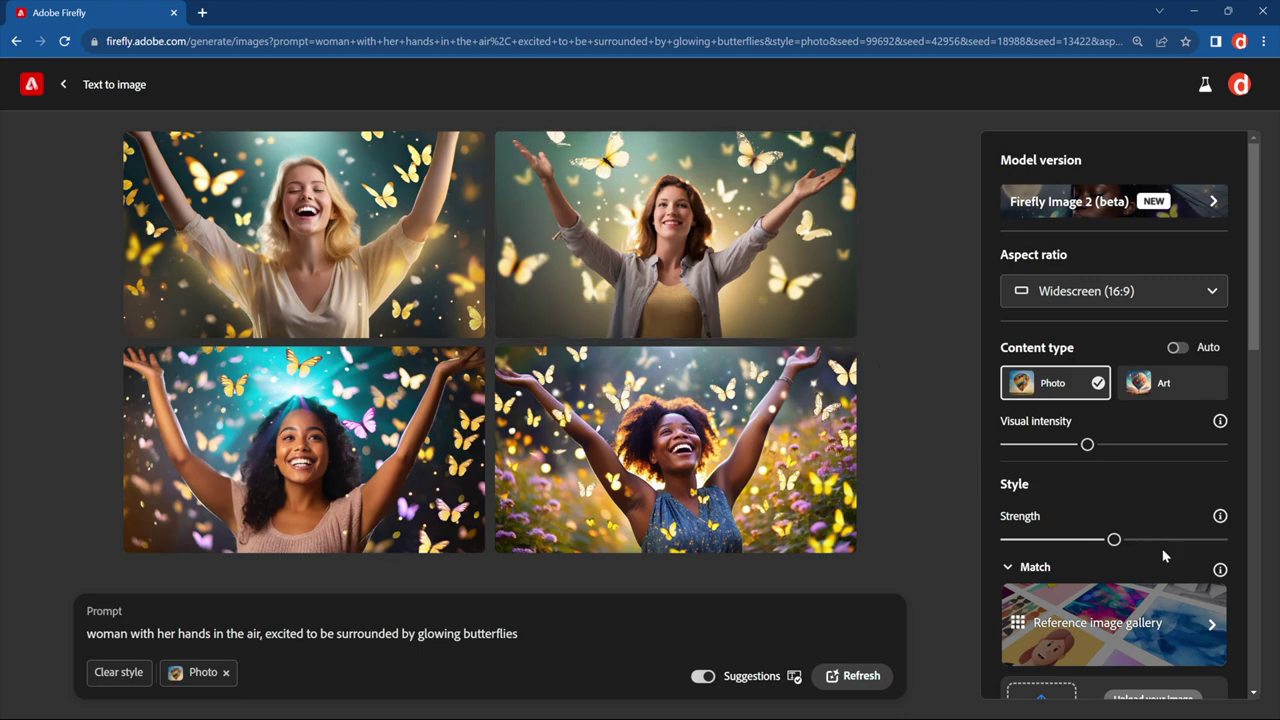
- Choose the first Dramatic lighting gallery thumbnail, a man in a suit, as style reference
{"action": "left_click_drag", "start_coordinate": [1258, 342], "coordinate": [1274, 434]}
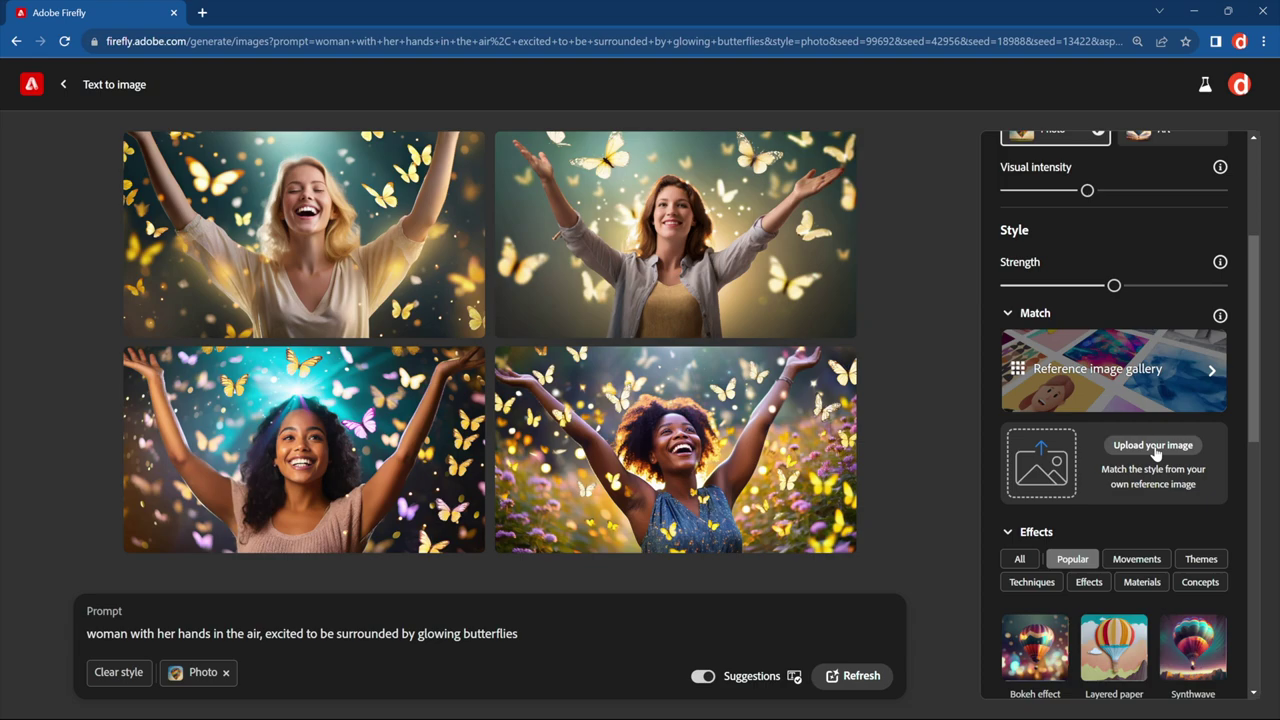
{"action": "left_click", "coordinate": [1109, 374]}
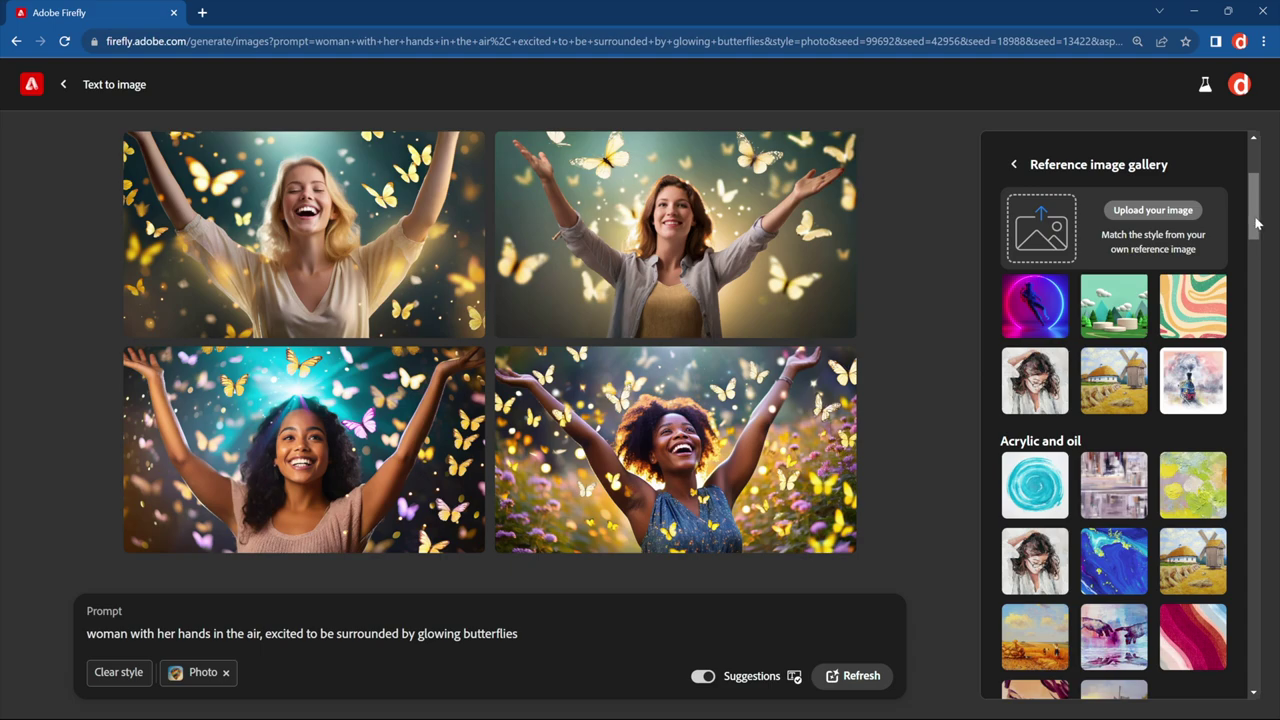
{"action": "left_click_drag", "start_coordinate": [1255, 222], "coordinate": [1260, 514]}
{"action": "left_click", "coordinate": [1029, 392]}
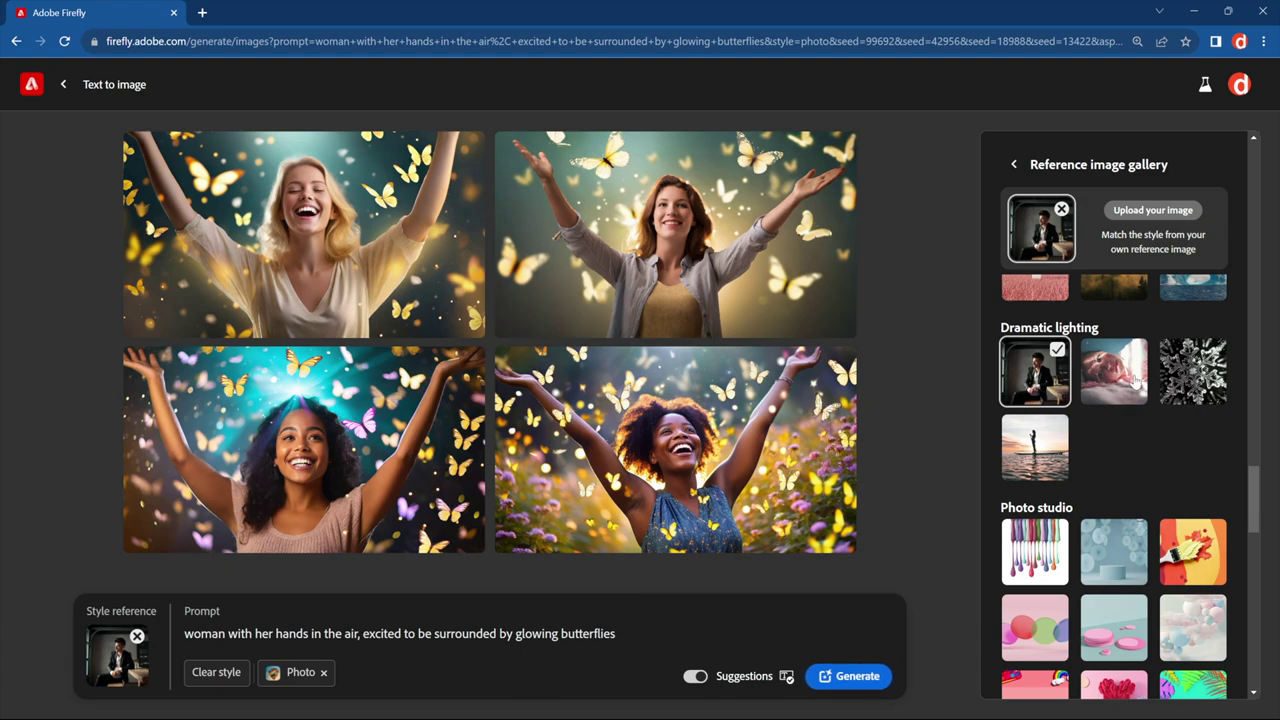
- Generate four dramatic-lighting butterfly images of women in dark blazers, then scroll the gallery to the top
{"action": "left_click", "coordinate": [846, 677]}
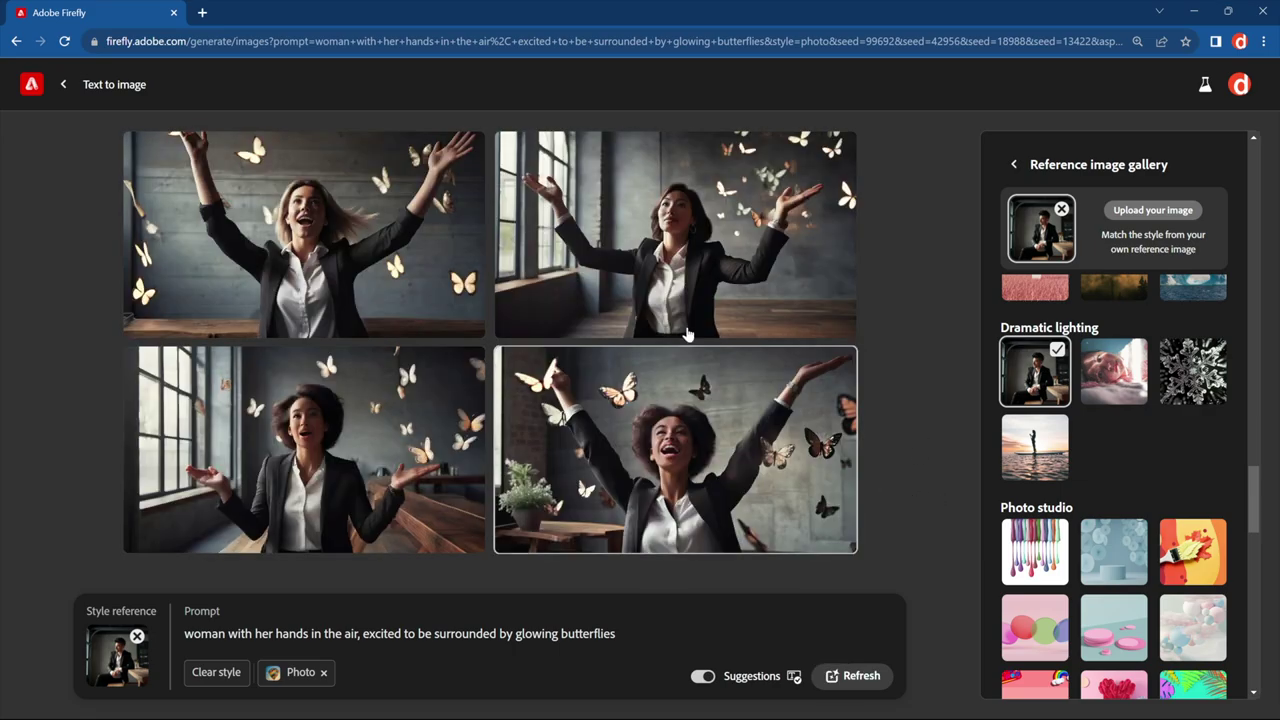
{"action": "mouse_move", "coordinate": [377, 261]}
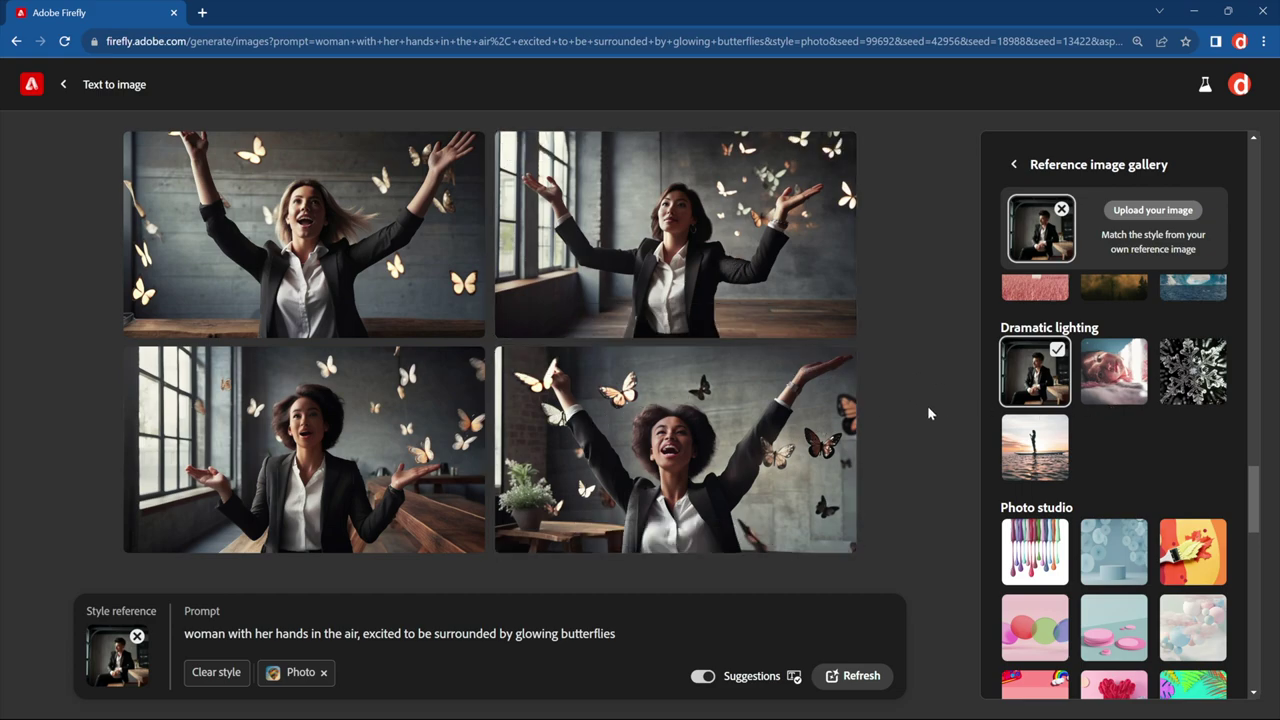
{"action": "left_click_drag", "start_coordinate": [1256, 488], "coordinate": [1277, 156]}
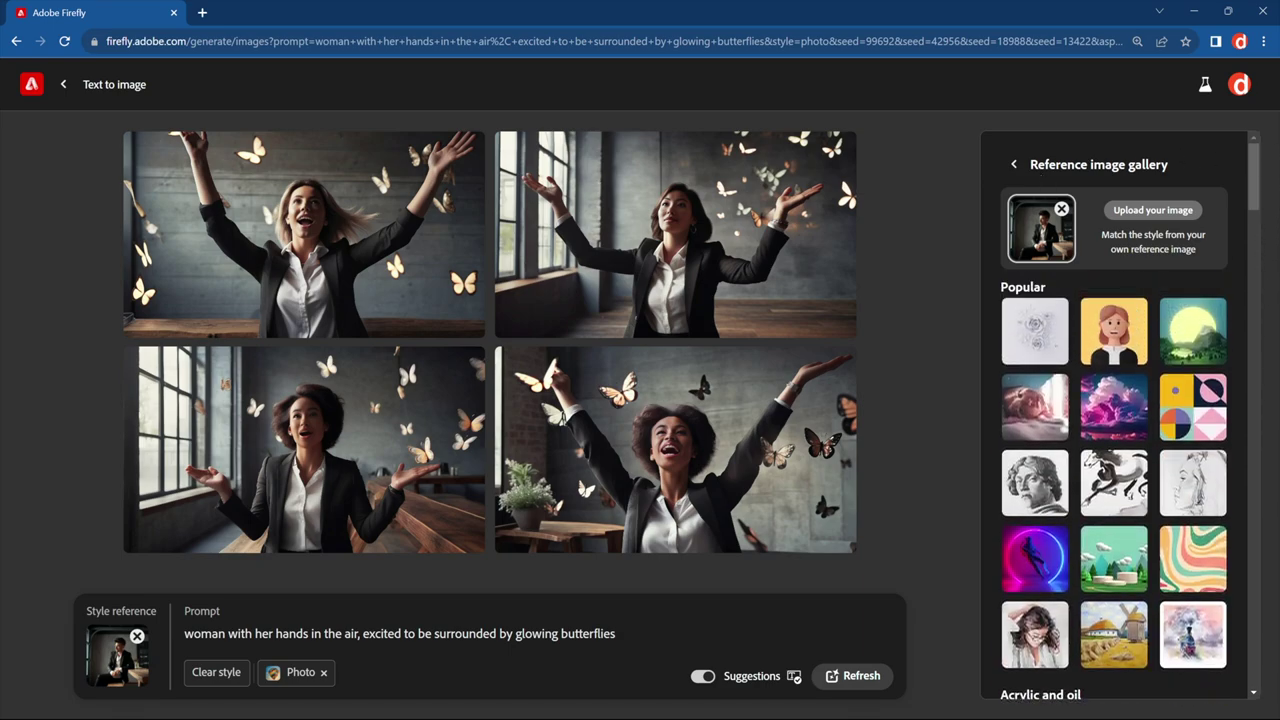
- Back in the main settings, push Visual intensity fully right and regenerate the blazer images
{"action": "left_click", "coordinate": [1015, 165]}
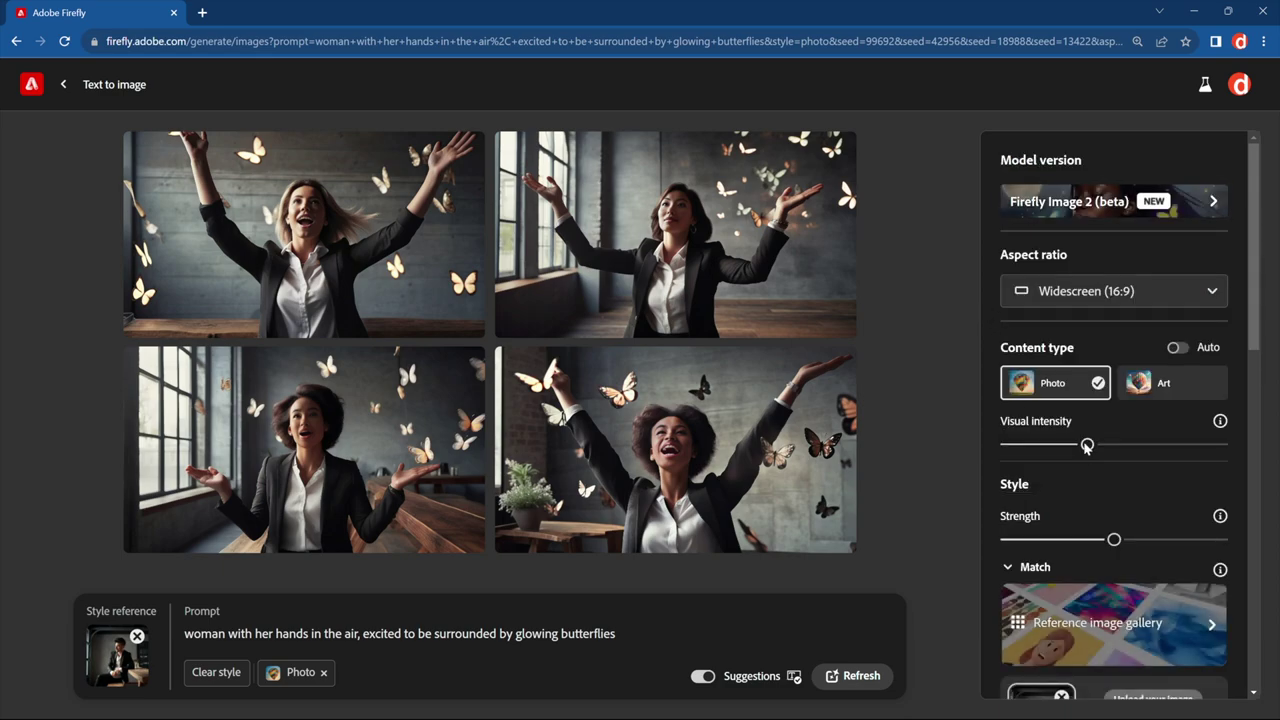
{"action": "left_click_drag", "start_coordinate": [1087, 445], "coordinate": [1221, 444]}
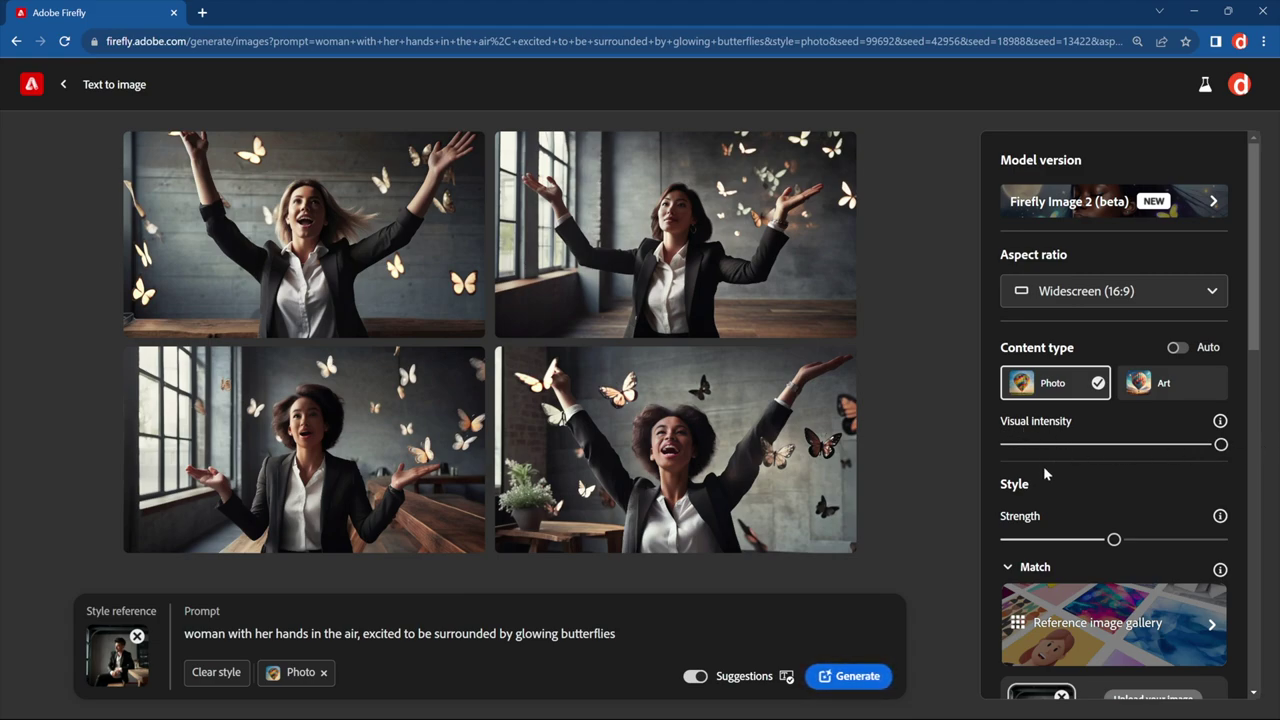
{"action": "left_click", "coordinate": [868, 678]}
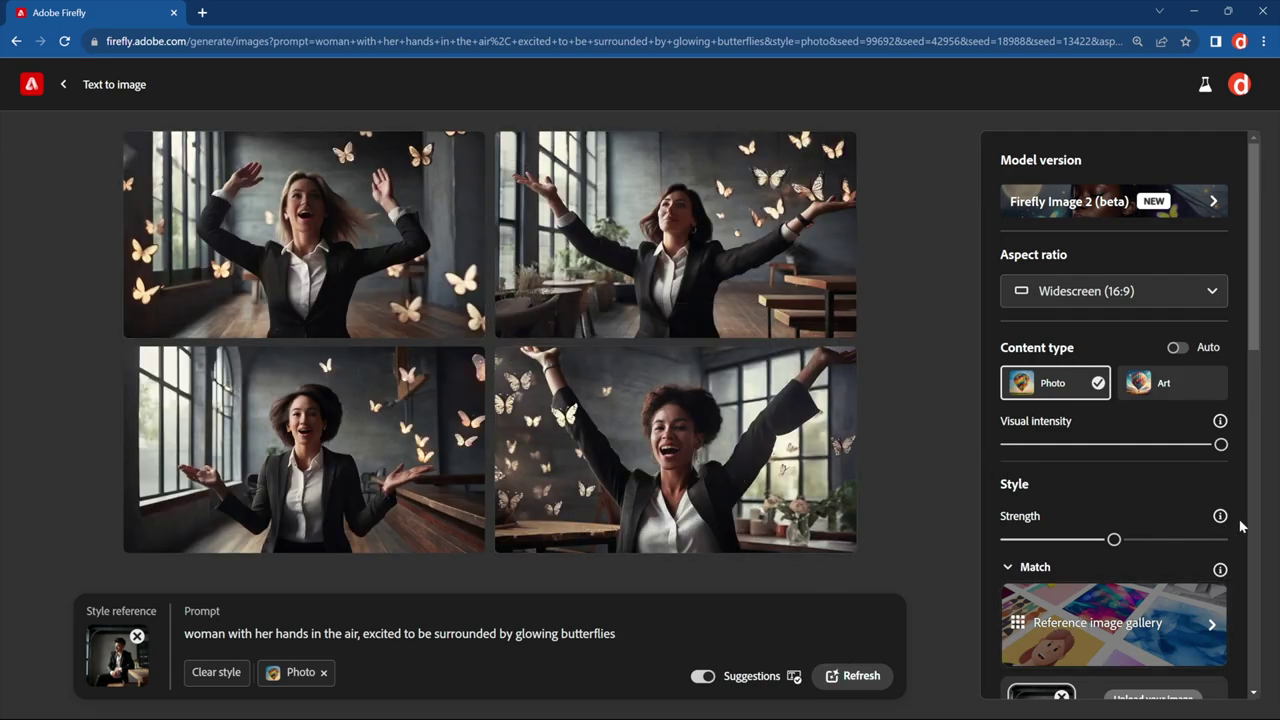
{"action": "left_click_drag", "start_coordinate": [1255, 334], "coordinate": [1266, 688]}
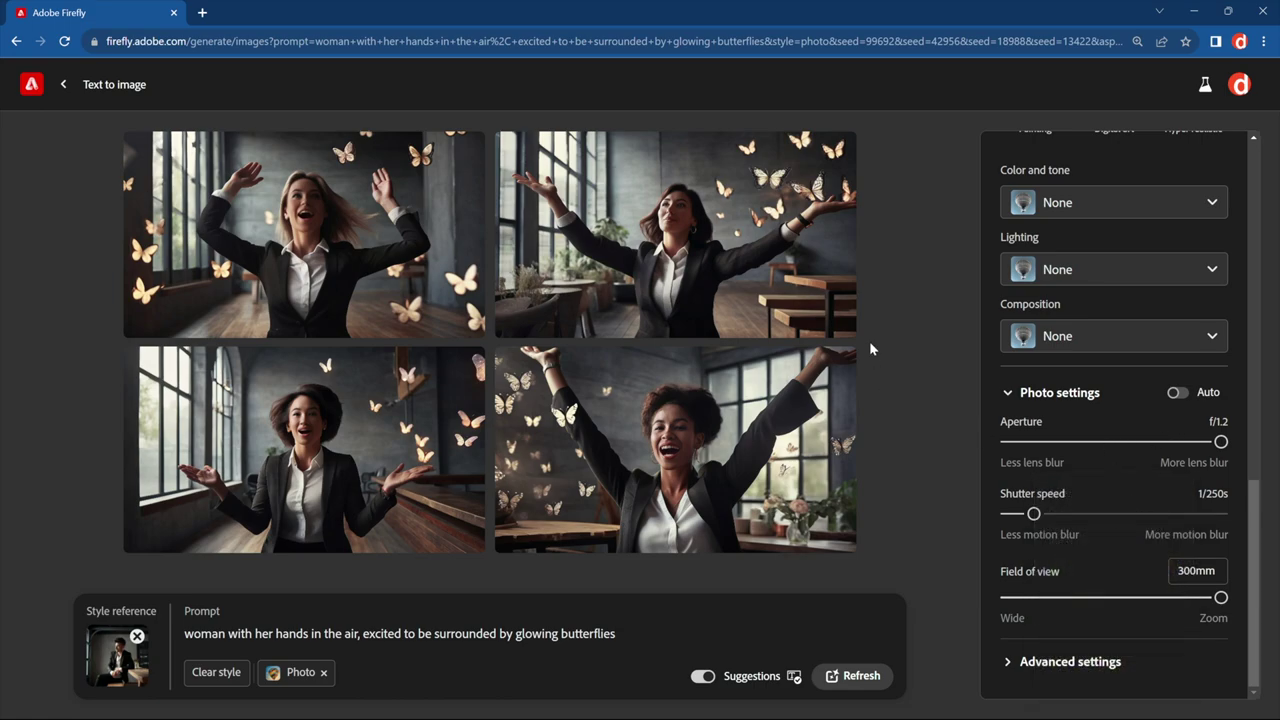
{"action": "left_click_drag", "start_coordinate": [1253, 500], "coordinate": [1253, 215]}
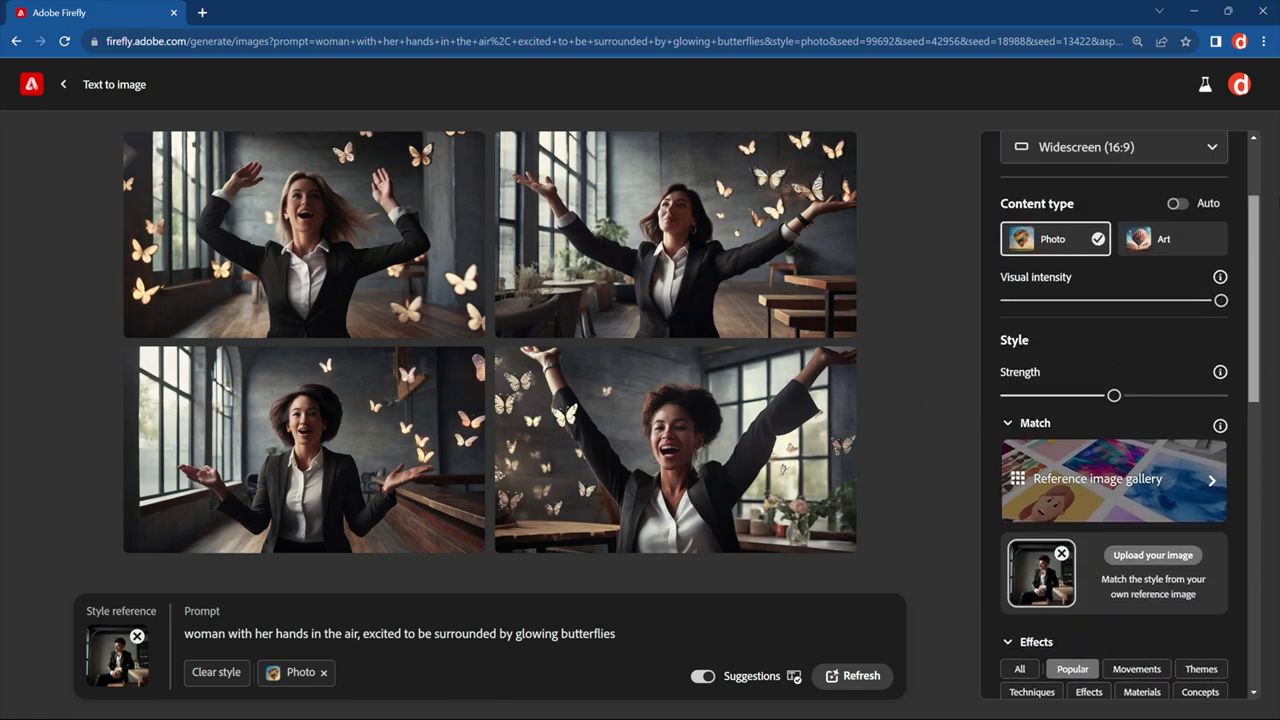
{"action": "scroll", "coordinate": [1020, 470], "scroll_direction": "up", "scroll_amount": 2}
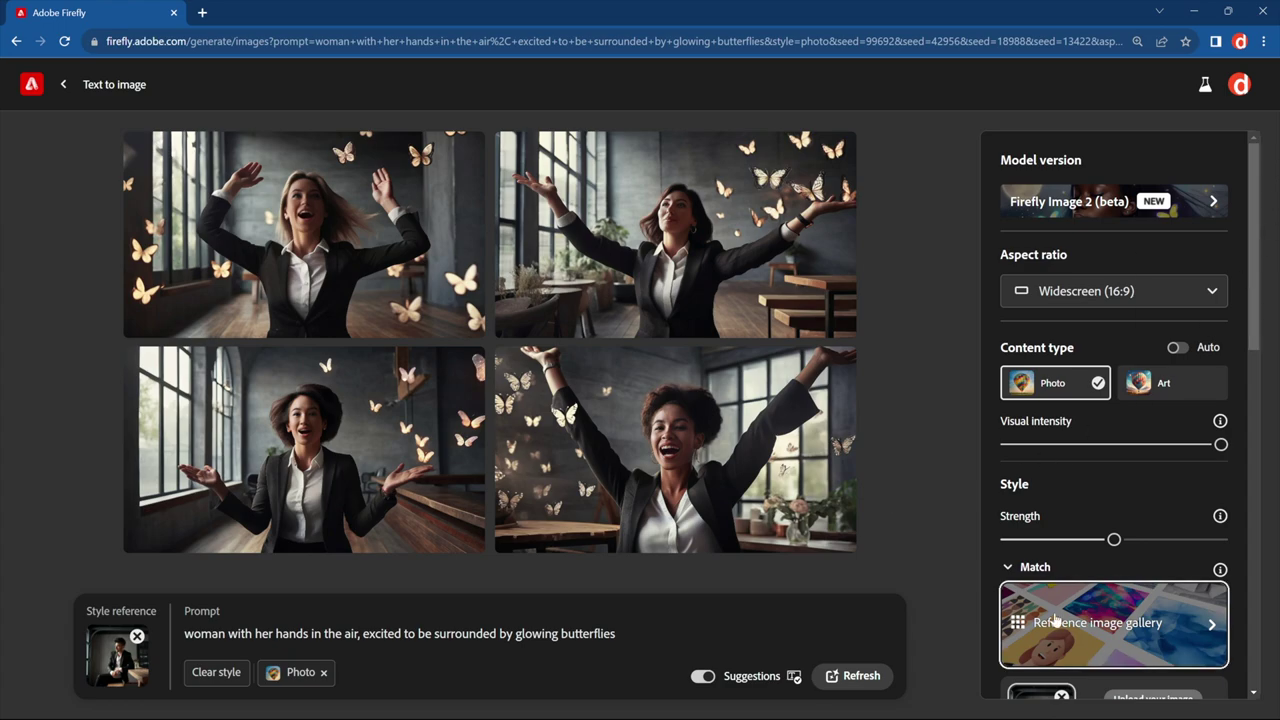
{"action": "mouse_move", "coordinate": [825, 500]}
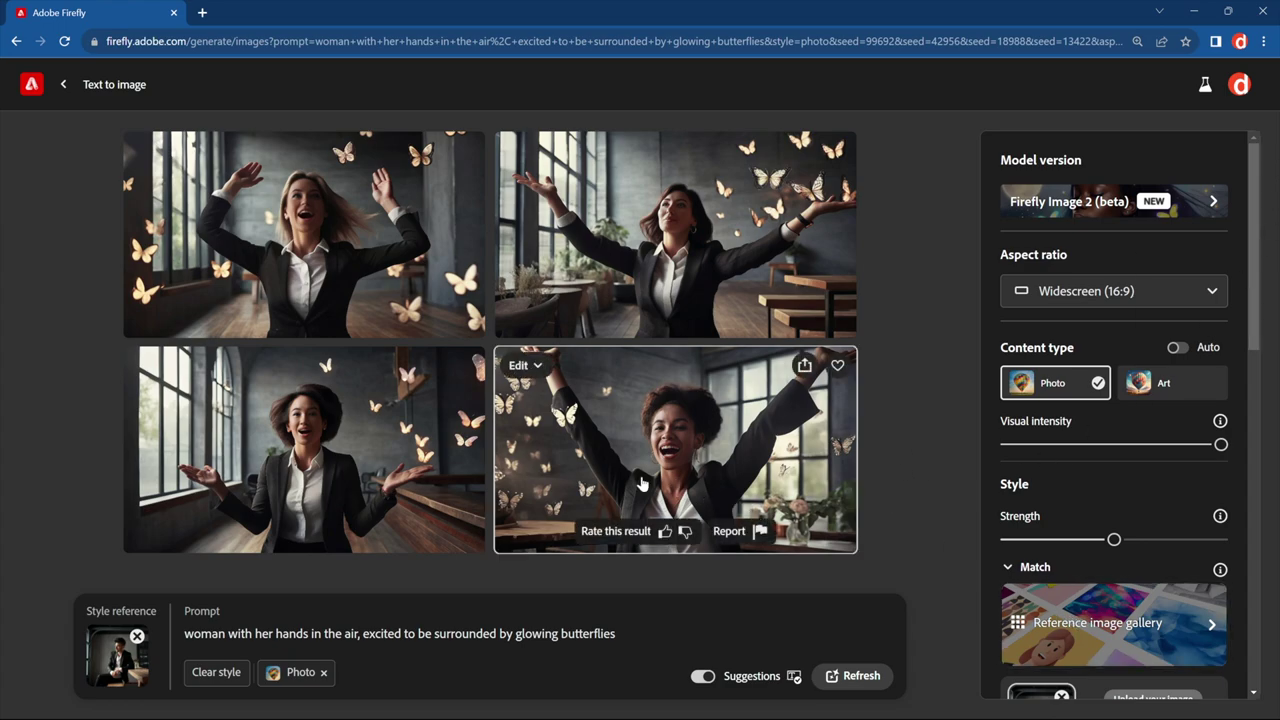
{"action": "left_click", "coordinate": [673, 268]}
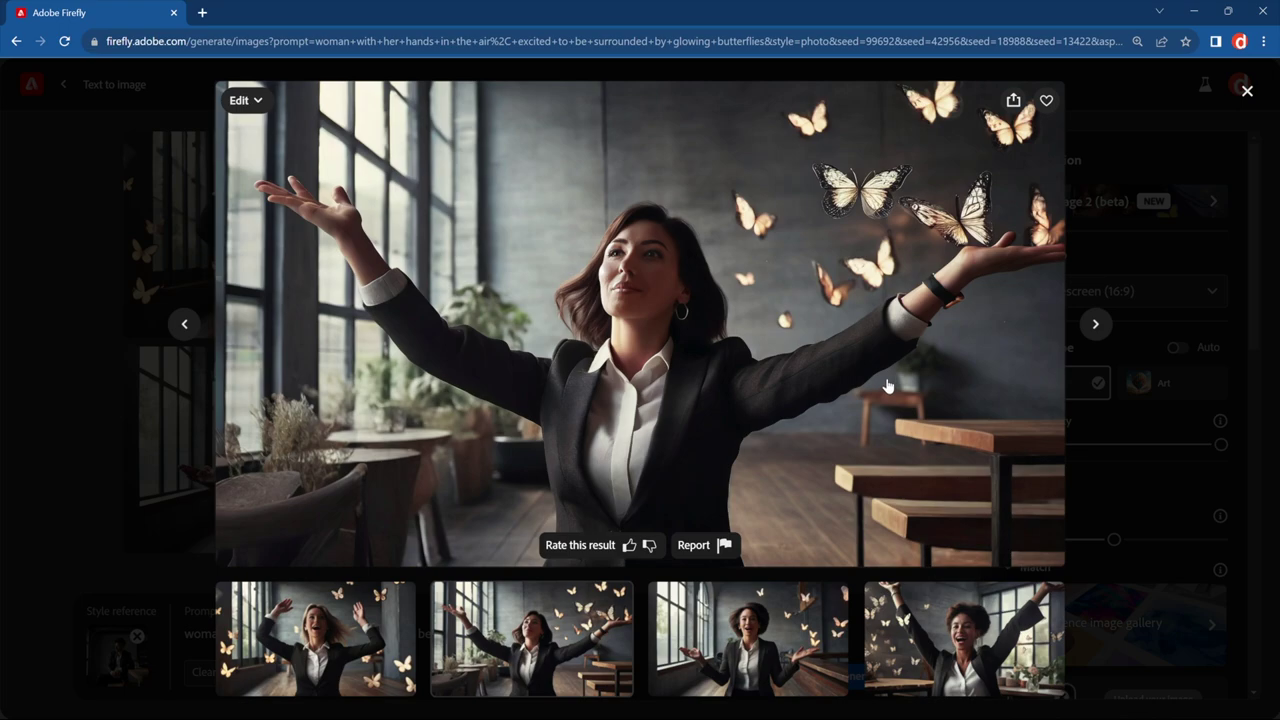
{"action": "key", "text": "Escape"}
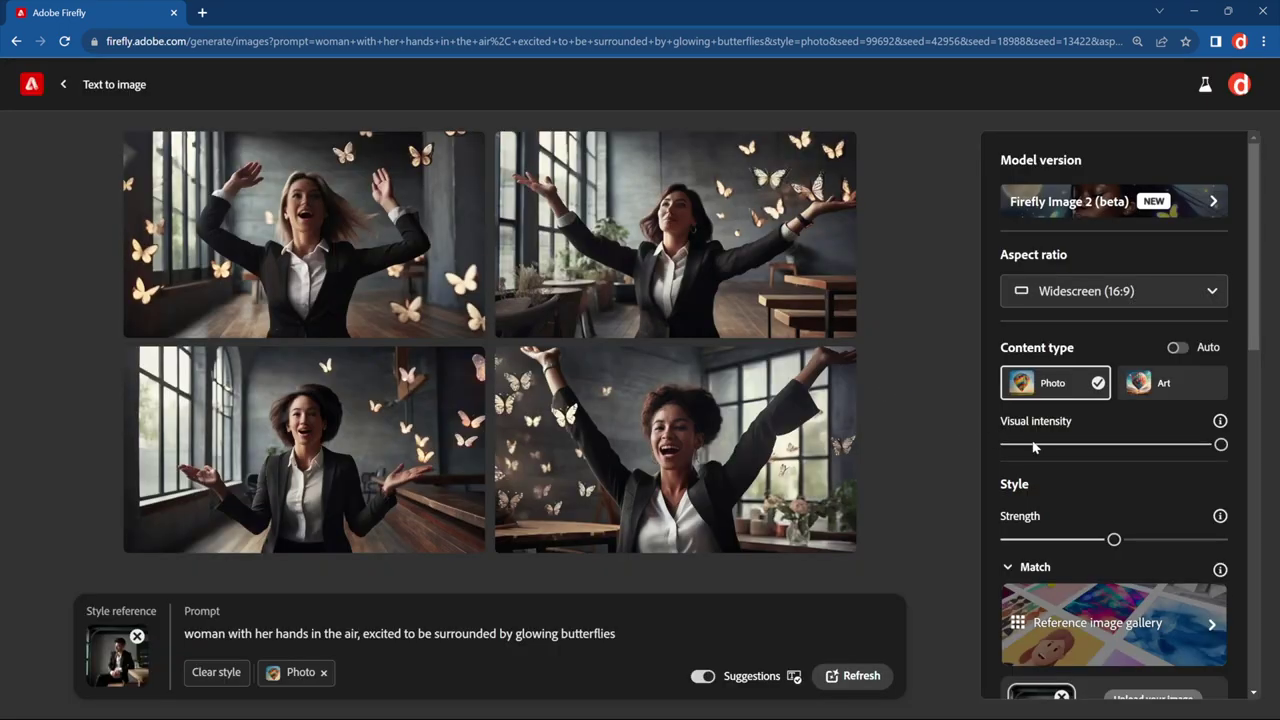
{"action": "scroll", "coordinate": [1150, 470], "scroll_direction": "down", "scroll_amount": 1}
- Use the first Photo manipulation gallery image as style reference and generate glowing blue light-streak images
{"action": "left_click", "coordinate": [1058, 555]}
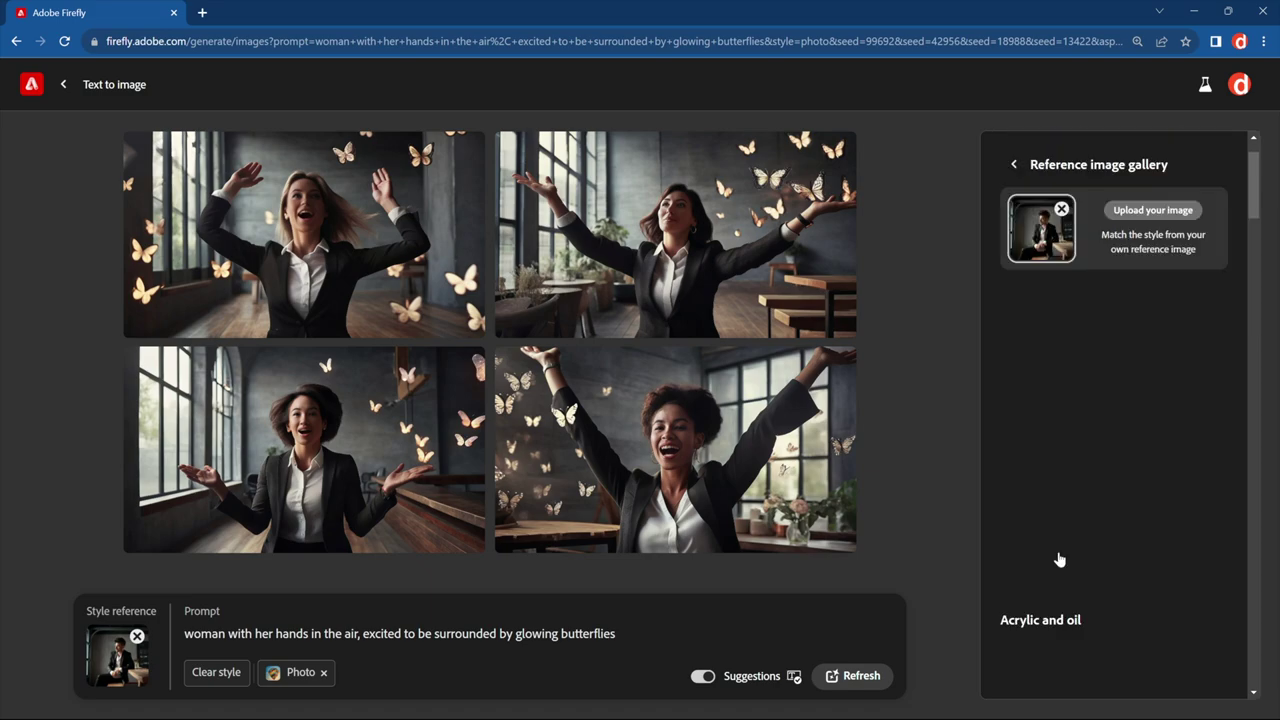
{"action": "left_click_drag", "start_coordinate": [1252, 195], "coordinate": [1268, 569]}
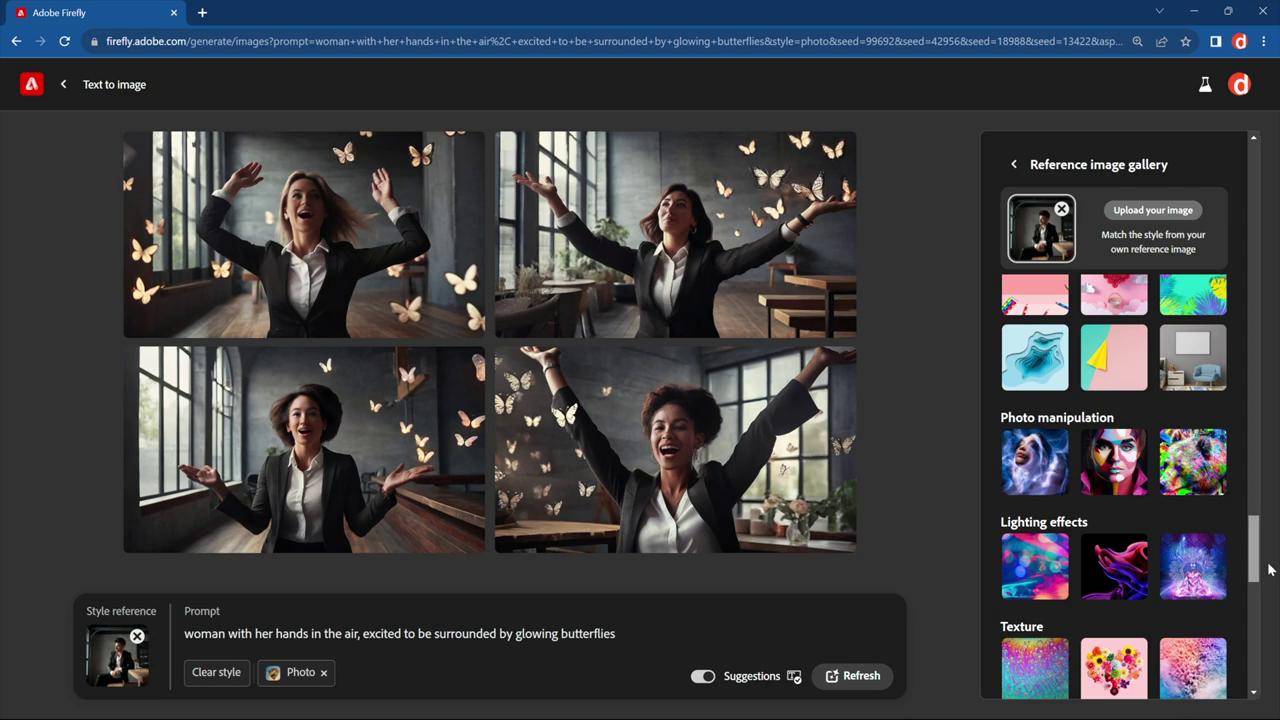
{"action": "left_click_drag", "start_coordinate": [1268, 569], "coordinate": [1178, 570]}
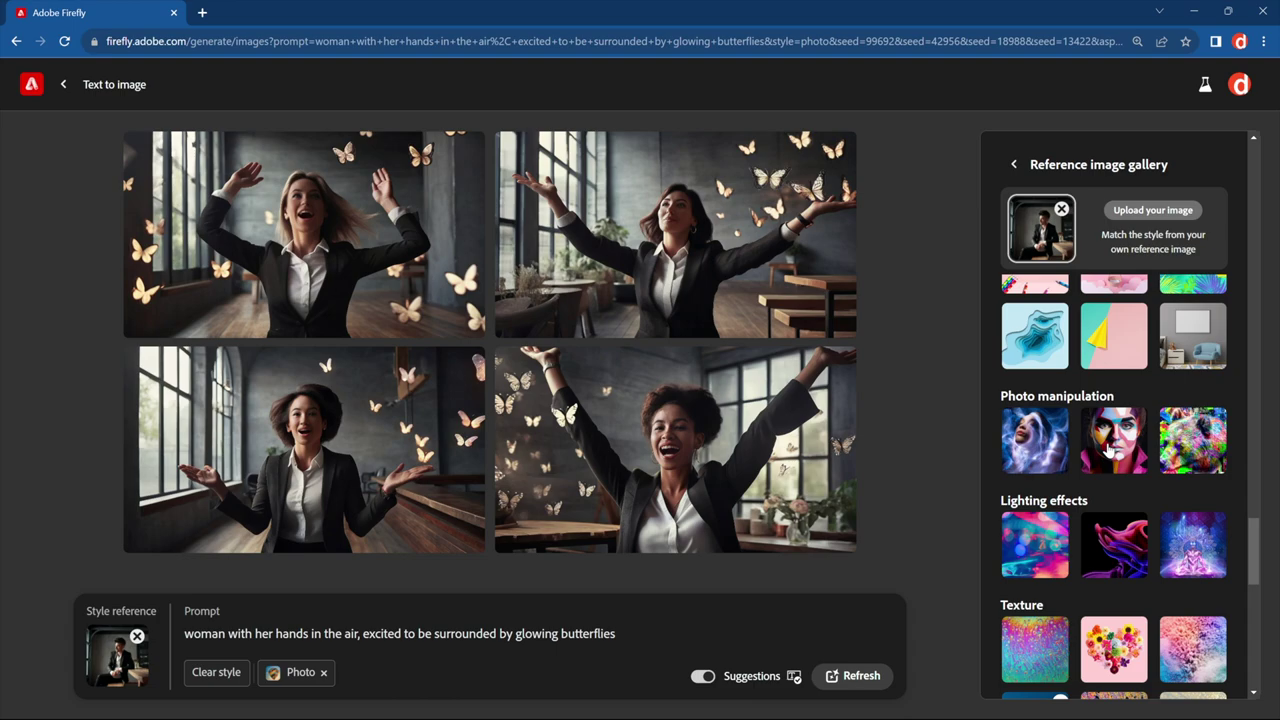
{"action": "left_click", "coordinate": [1047, 437]}
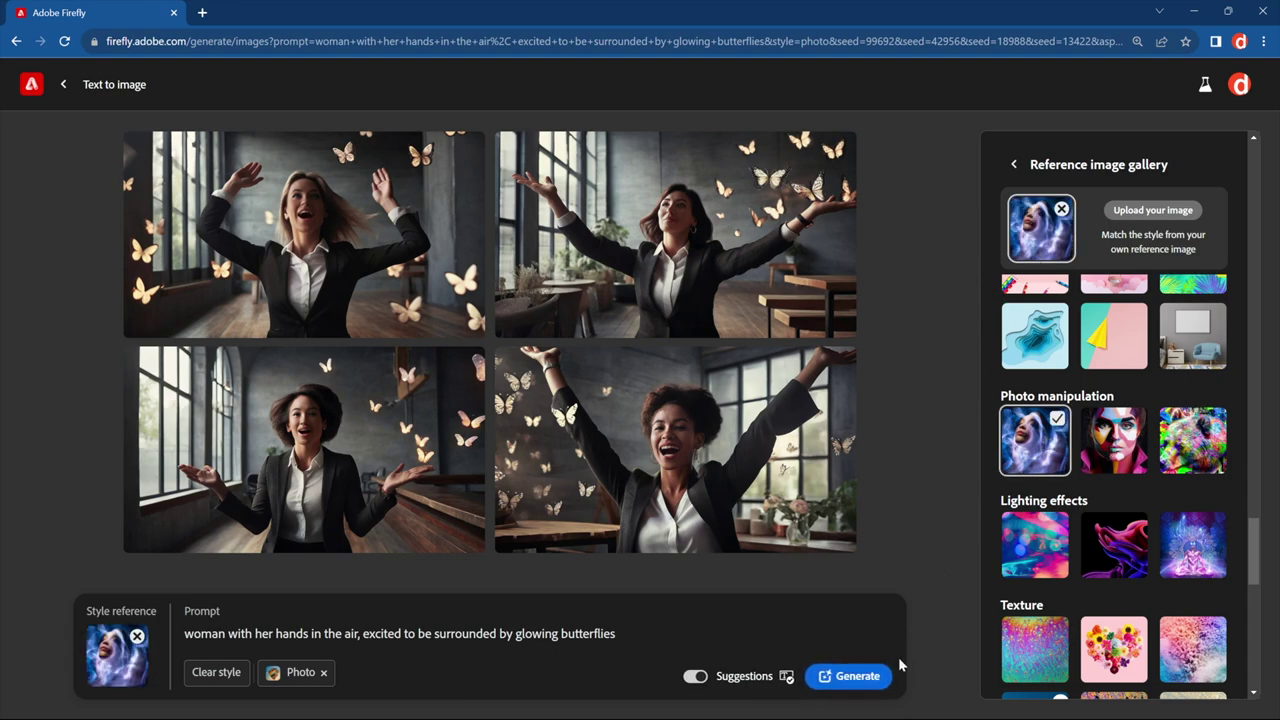
{"action": "left_click", "coordinate": [855, 676]}
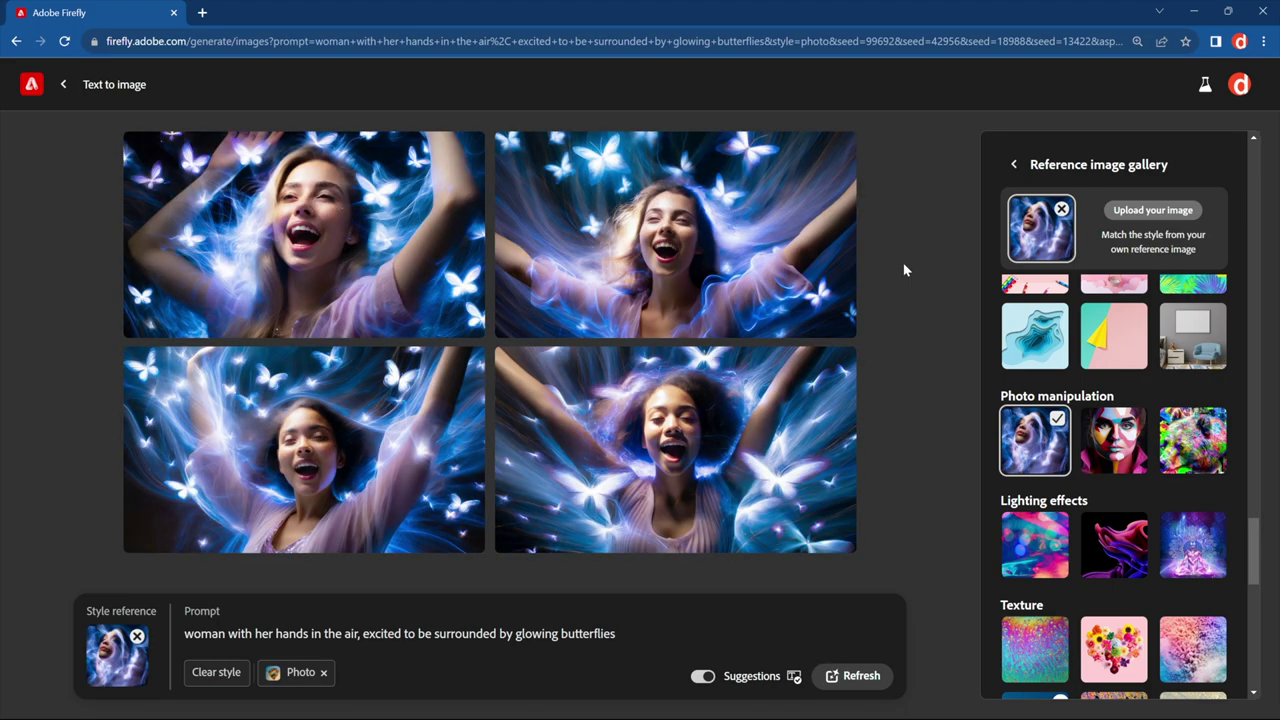
- Enlarge the bottom-right result: a laughing curly-haired woman among glowing blue butterflies
{"action": "mouse_move", "coordinate": [713, 423]}
{"action": "left_click", "coordinate": [686, 440]}
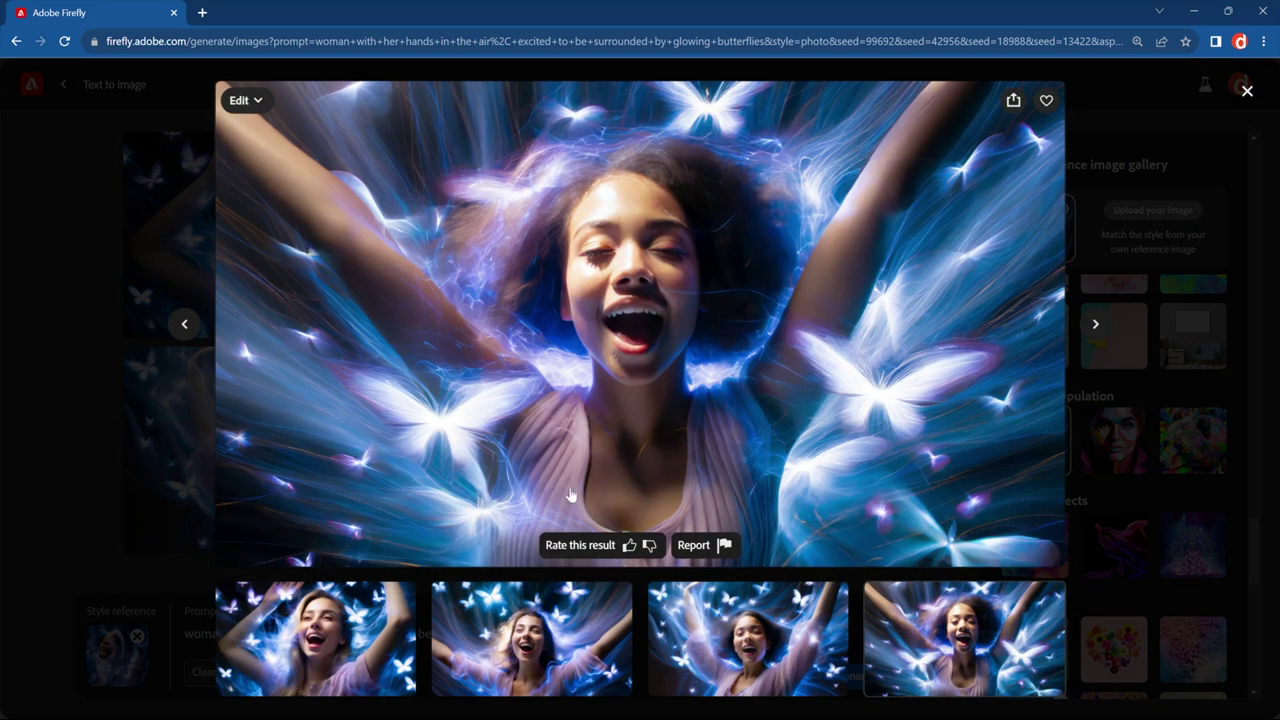